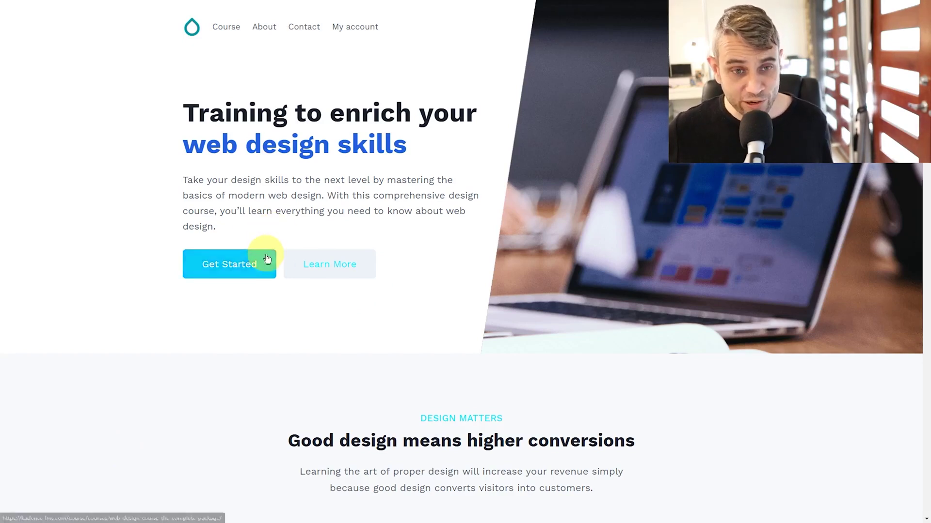
# Open the demo site's Course page, take the Web Design Course and proceed to checkout.
pyautogui.click(229, 29)
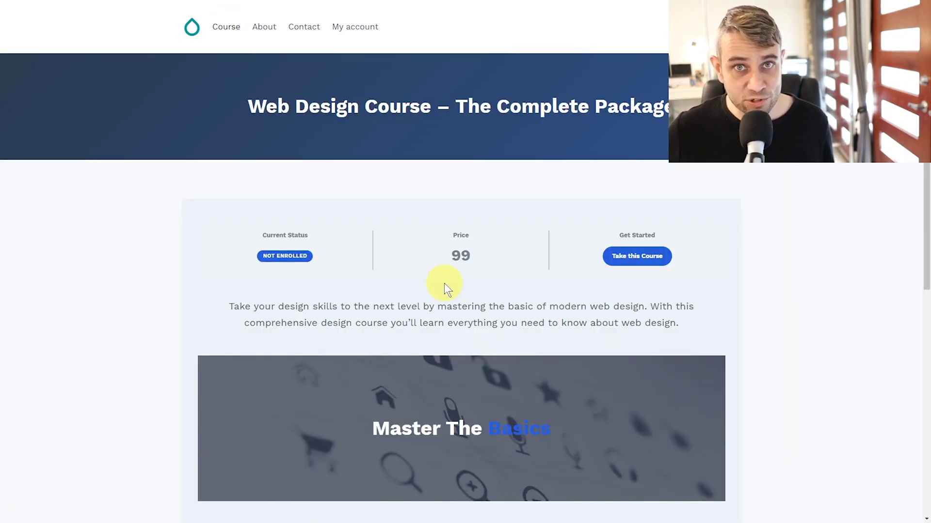
pyautogui.click(632, 262)
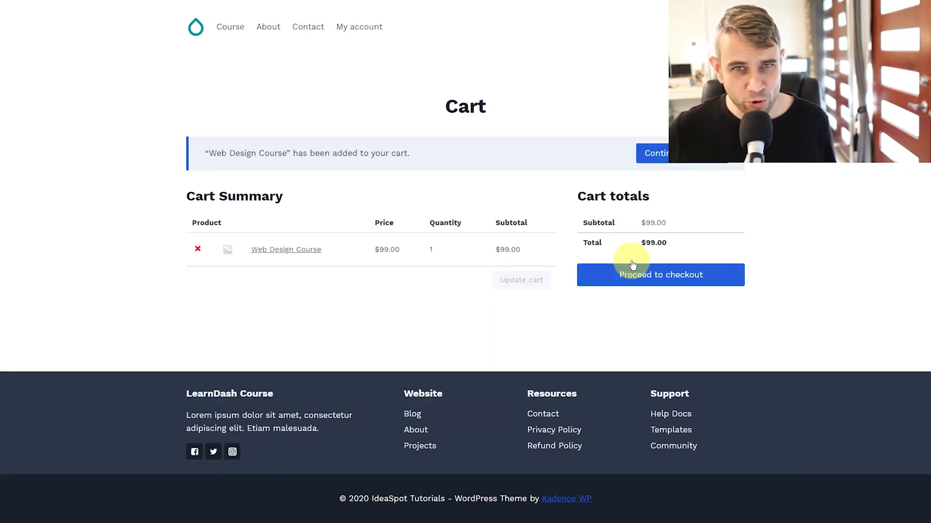
pyautogui.click(647, 283)
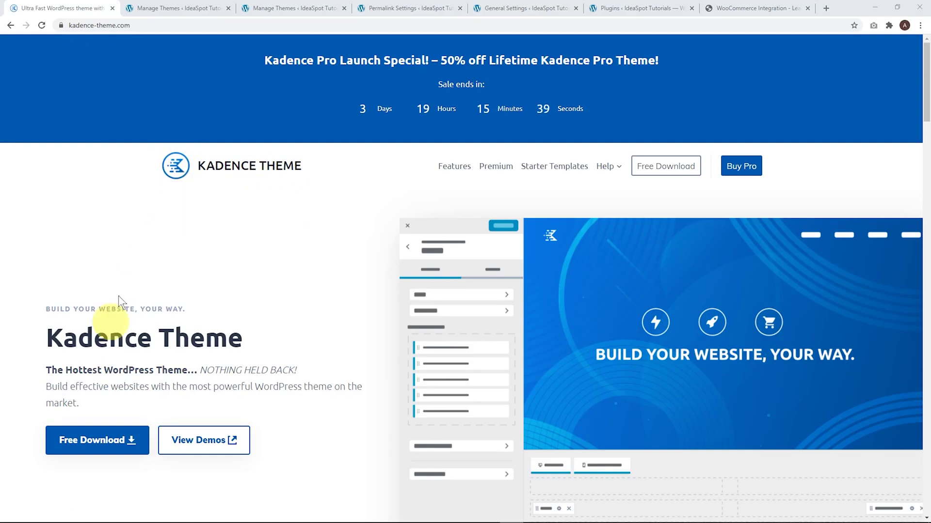
# Download the free Kadence theme and open the theme upload form in the WordPress admin.
pyautogui.click(92, 444)
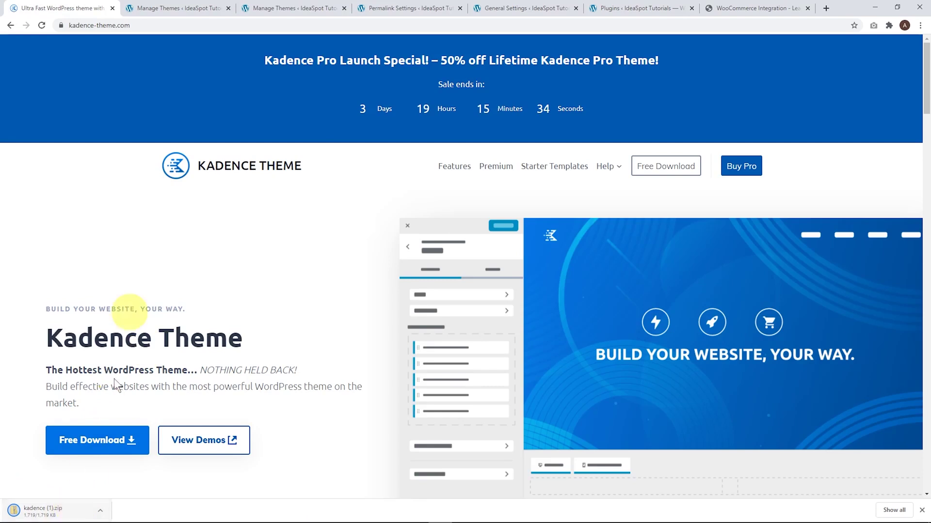
pyautogui.click(166, 10)
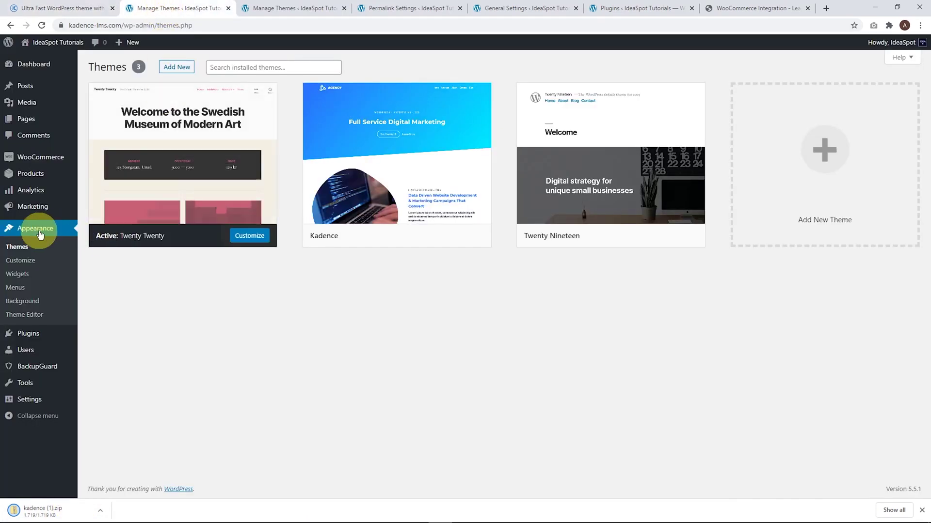
pyautogui.moveTo(186, 136)
pyautogui.click(178, 67)
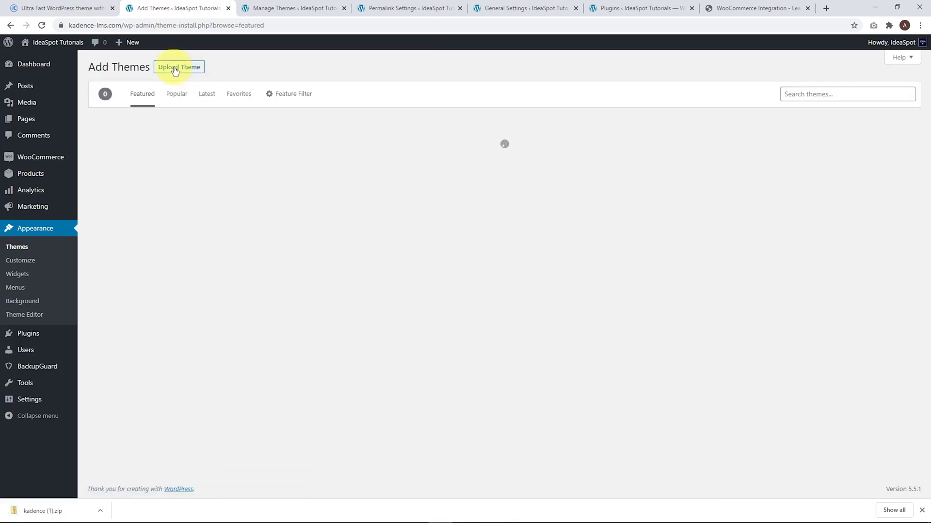
pyautogui.click(179, 67)
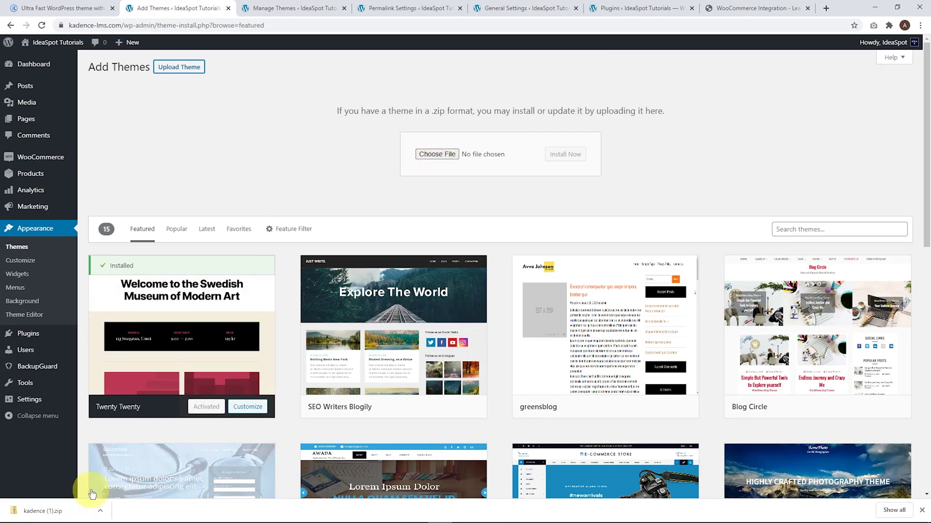
# Activate the installed Kadence theme on the site.
pyautogui.click(287, 8)
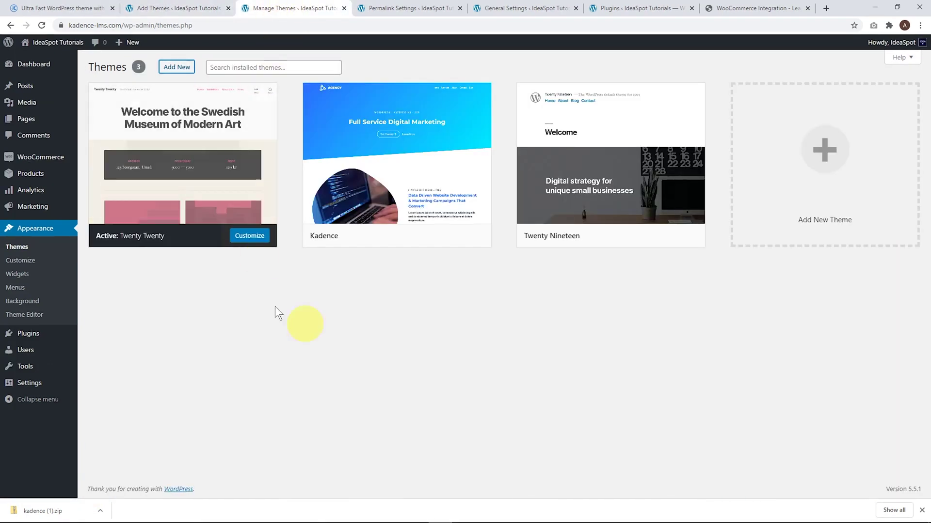
pyautogui.click(416, 237)
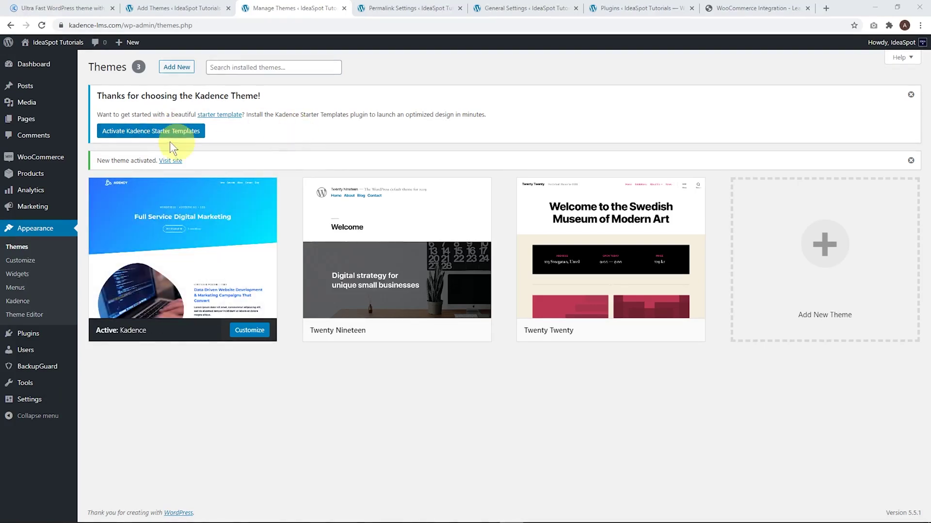
# Review the site's permalink settings, checking that the Post name structure is selected.
pyautogui.click(404, 8)
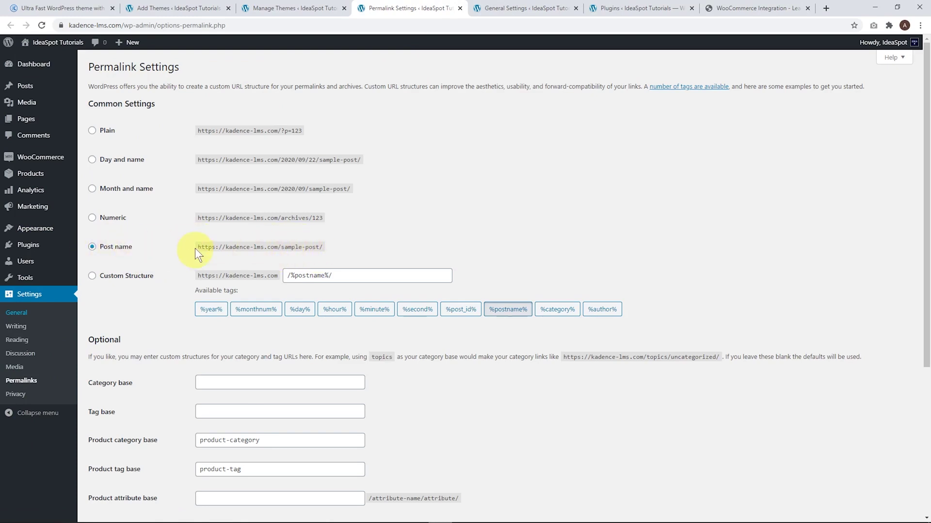
pyautogui.scroll(-5, 194, 291)
pyautogui.scroll(5, 201, 460)
# Go to the site's General Settings, review the Membership and registration options, and save the changes.
pyautogui.hotkey('ctrl', 'Tab')
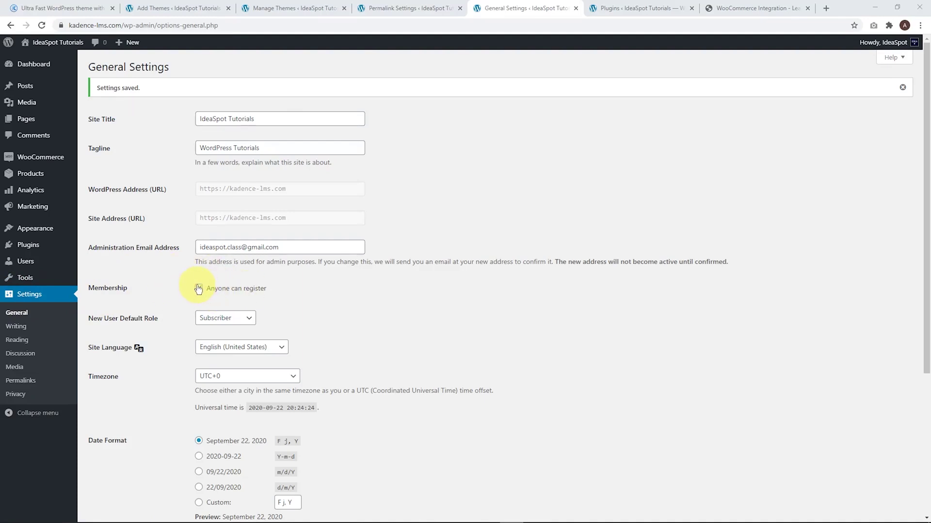
pyautogui.scroll(-1, 342, 301)
pyautogui.scroll(-5, 341, 300)
pyautogui.click(116, 476)
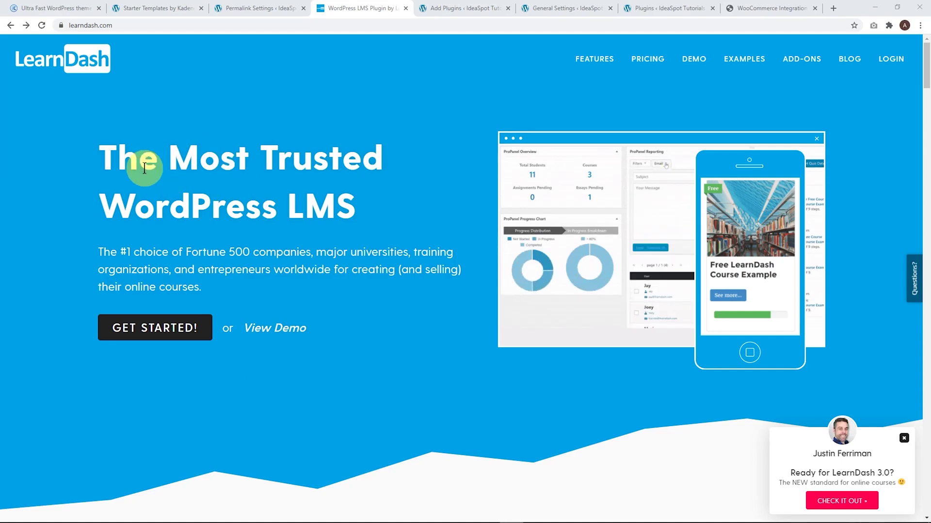
# Return to the WordPress plugin administration and open the LearnDash LMS settings.
pyautogui.click(438, 8)
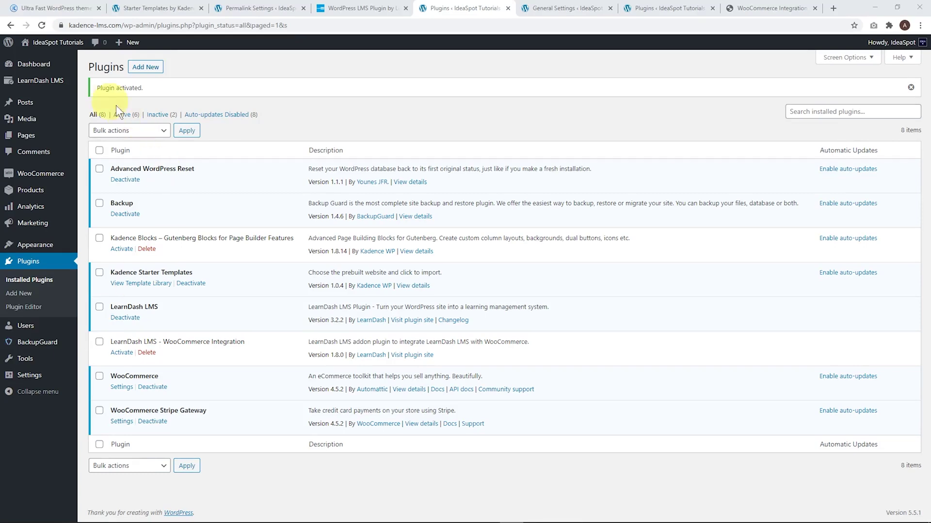
pyautogui.moveTo(42, 87)
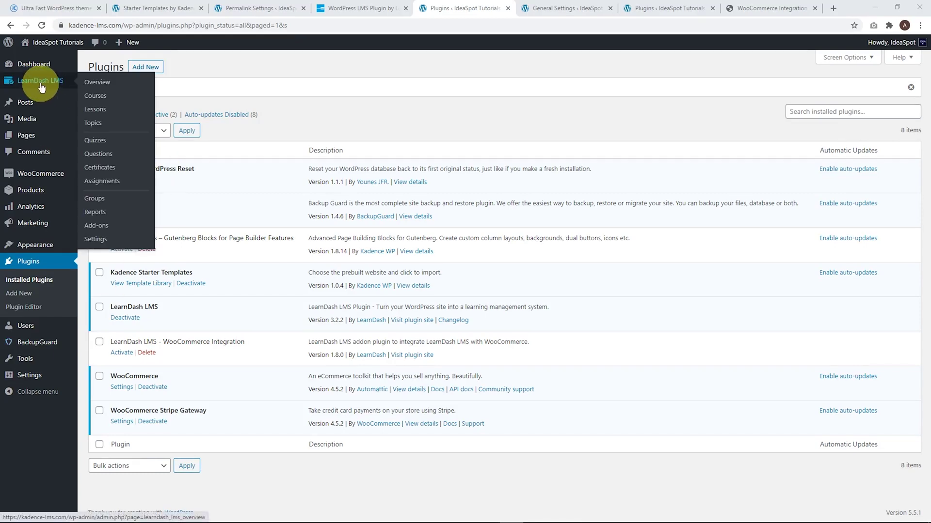
pyautogui.click(93, 240)
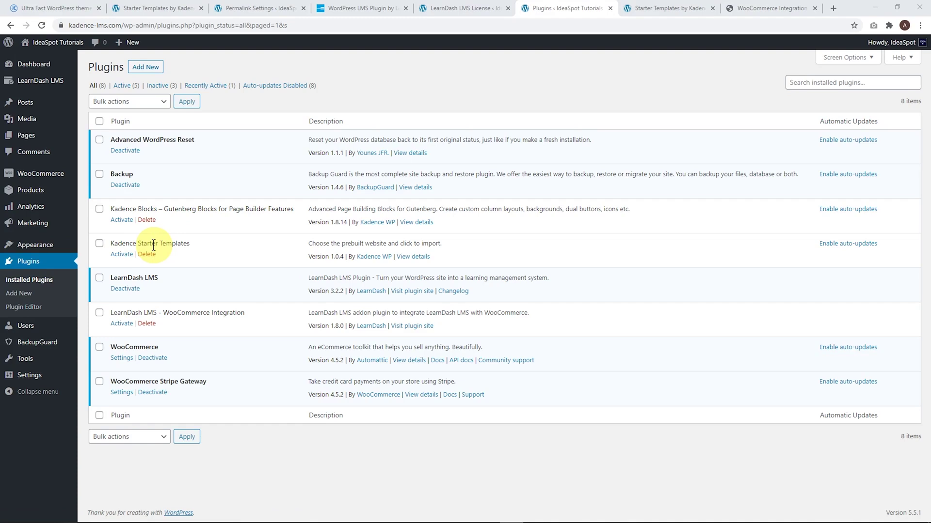
# Activate the Kadence Starter Templates plugin and open the starter template library.
pyautogui.click(122, 256)
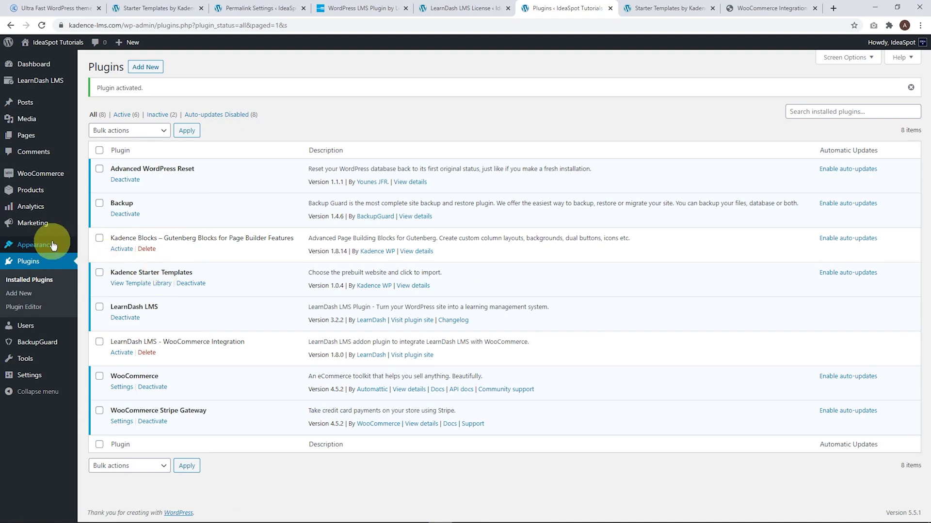
pyautogui.moveTo(48, 245)
pyautogui.click(121, 316)
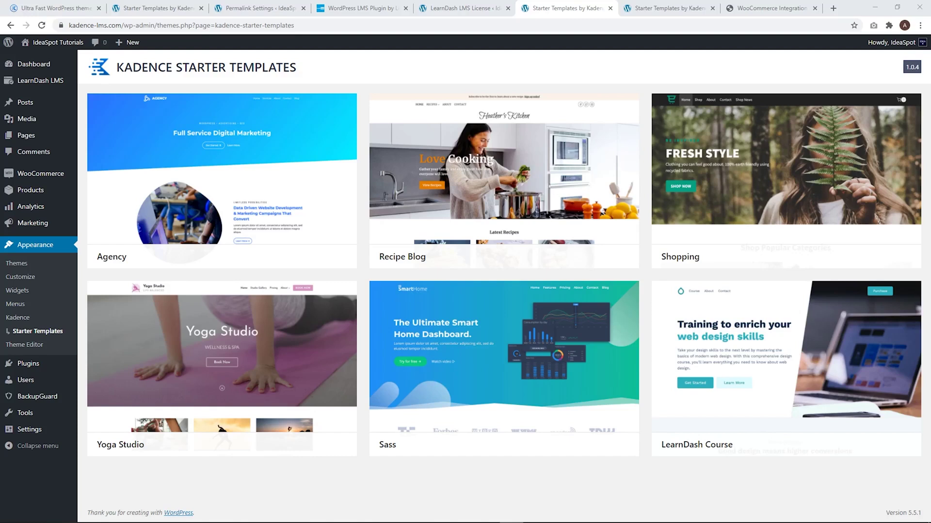
# Import the LearnDash Course starter template with the blue, cyan, black and white color scheme.
pyautogui.click(747, 361)
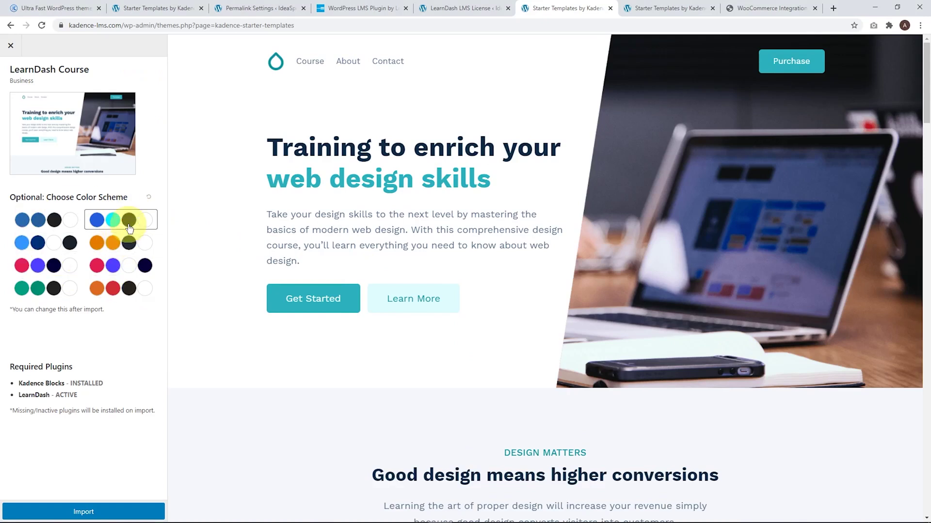
pyautogui.click(111, 223)
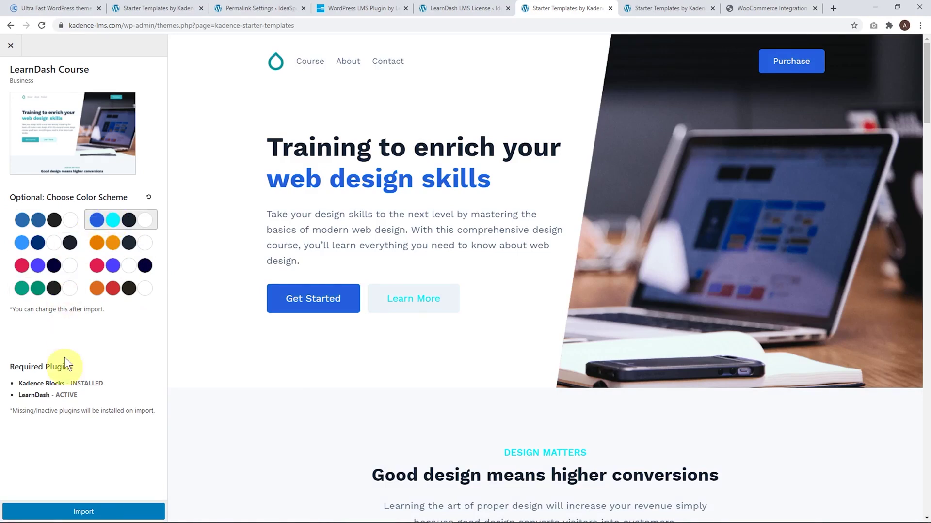
pyautogui.click(75, 508)
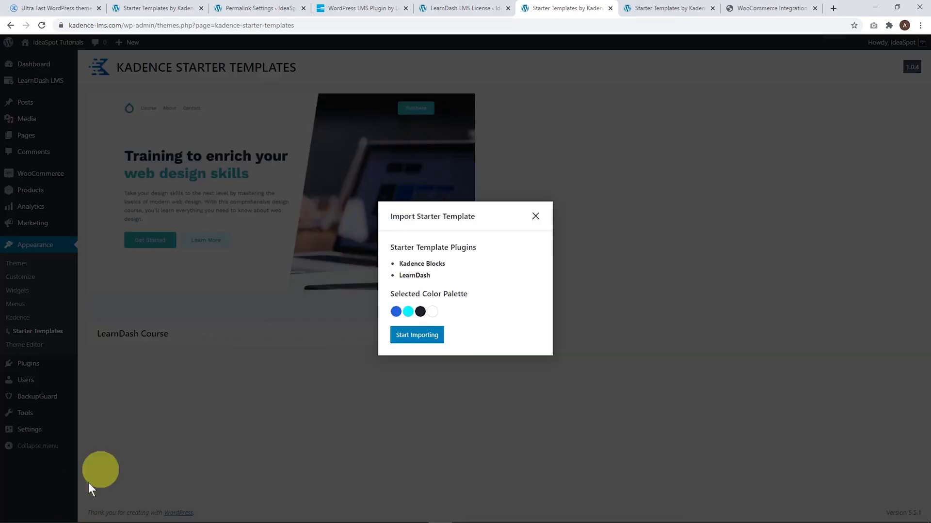
pyautogui.click(402, 337)
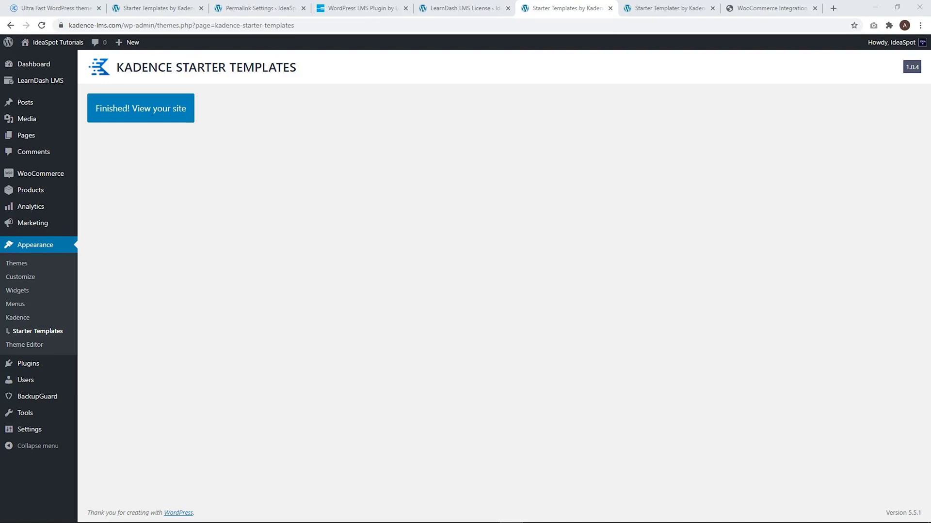
# View the imported site's home page and open its Web Design Course page.
pyautogui.click(150, 115)
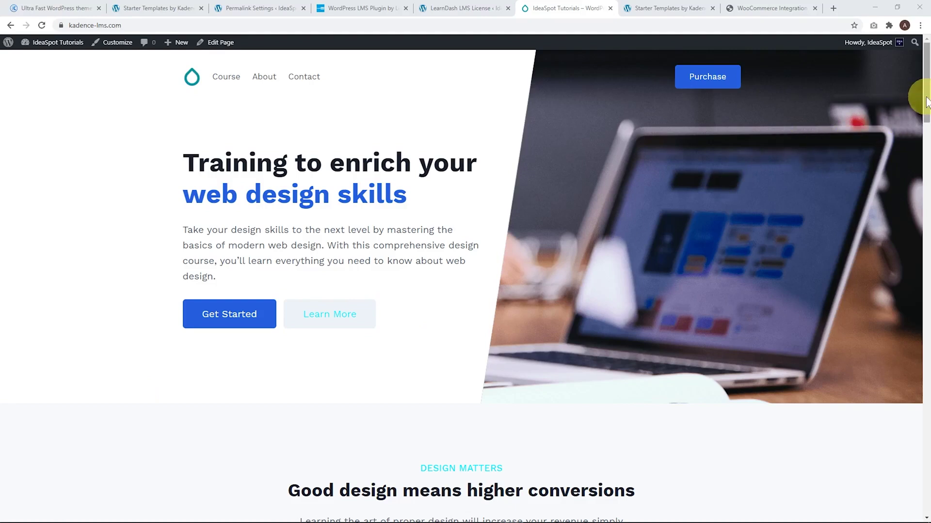
pyautogui.moveTo(926, 102)
pyautogui.mouseDown()
pyautogui.moveTo(921, 327)
pyautogui.moveTo(915, 94)
pyautogui.mouseUp()
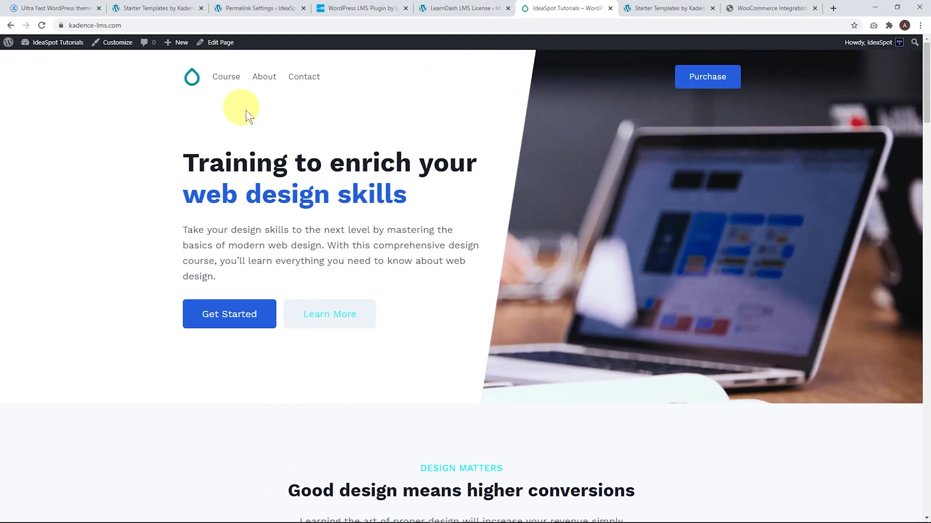
pyautogui.click(223, 80)
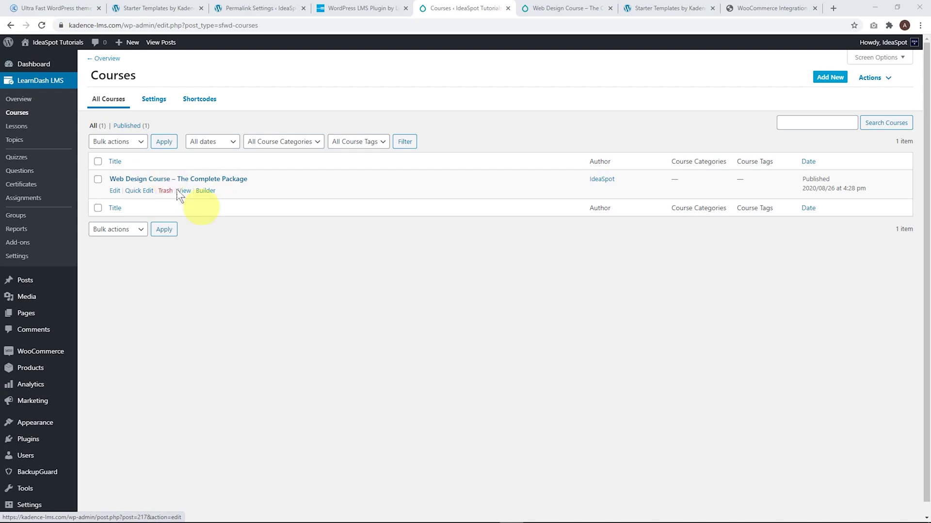
pyautogui.click(553, 9)
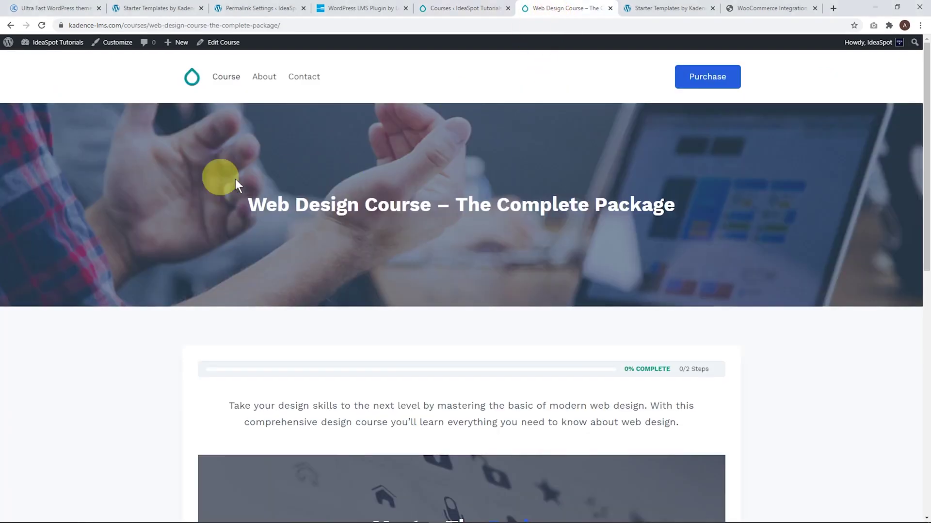
# Open the theme customizer from the course page and go to LearnDash's Course Layout settings.
pyautogui.click(115, 44)
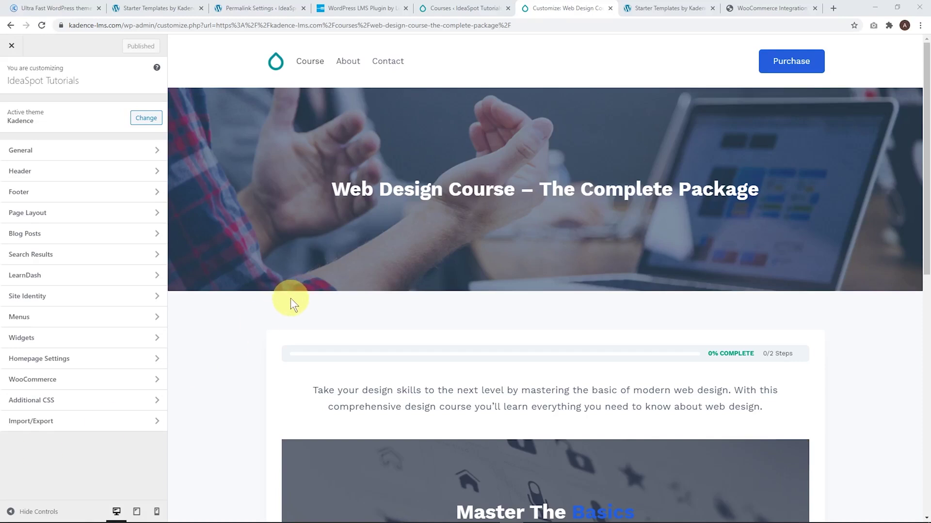
pyautogui.click(37, 279)
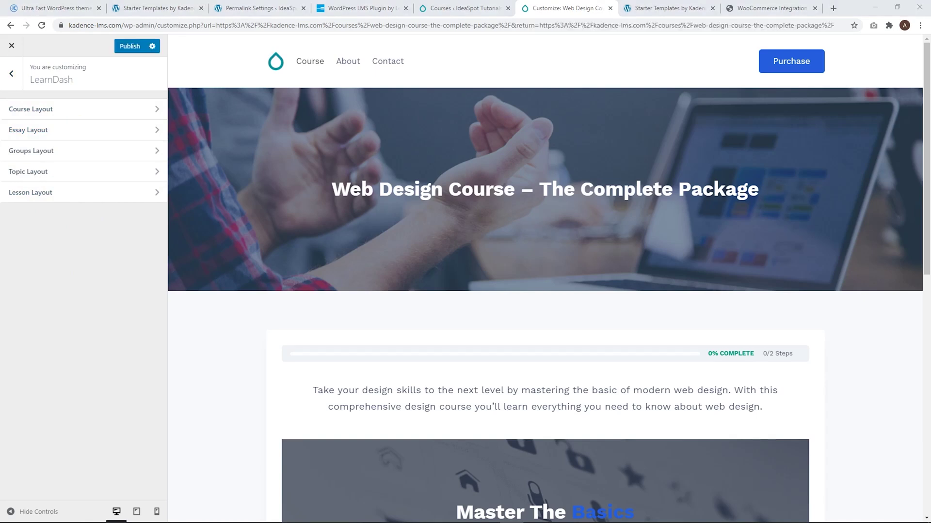
pyautogui.click(41, 110)
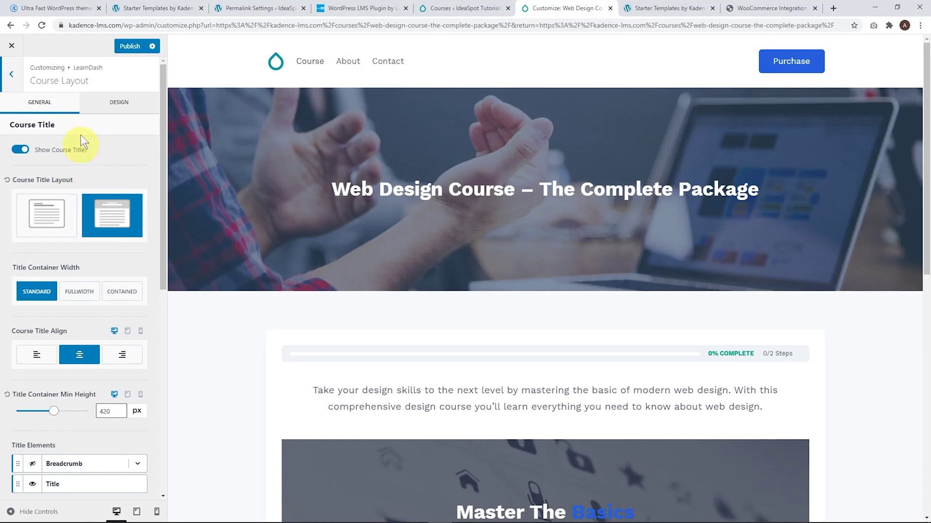
# Try the in-content Course Title Layout and switch back to the layout with the title above the content.
pyautogui.scroll(-4, 85, 333)
pyautogui.scroll(4, 85, 340)
pyautogui.click(73, 214)
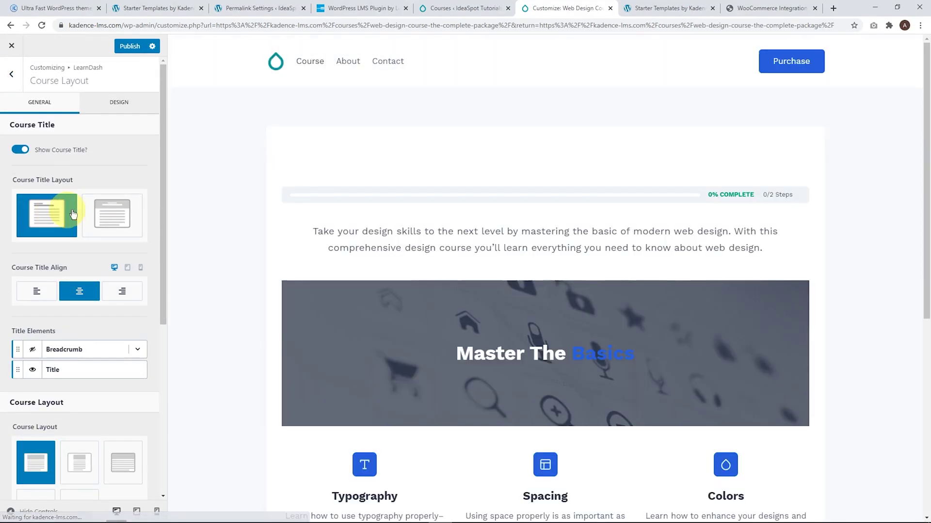
pyautogui.click(111, 215)
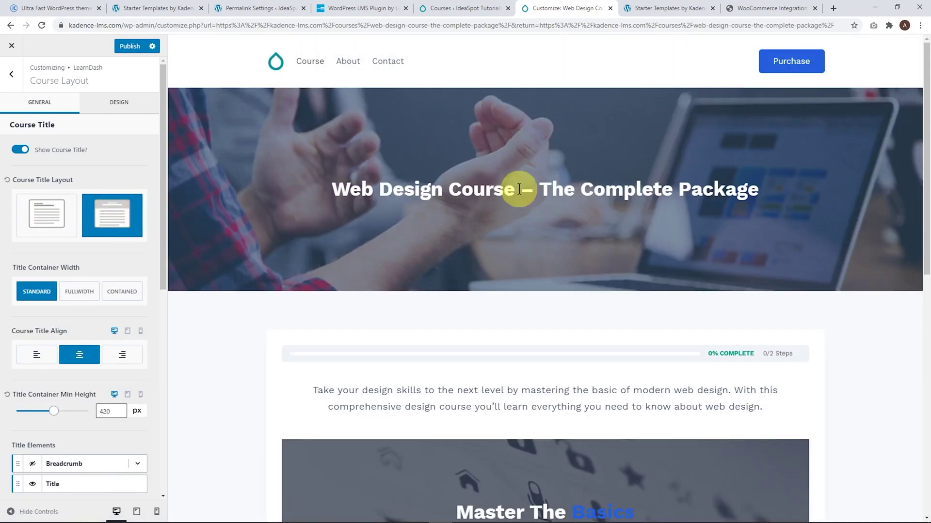
# Replace the course title area's background image with a solid color, trying palette blue 255FDD and settling on cyan 00F2FF.
pyautogui.click(117, 115)
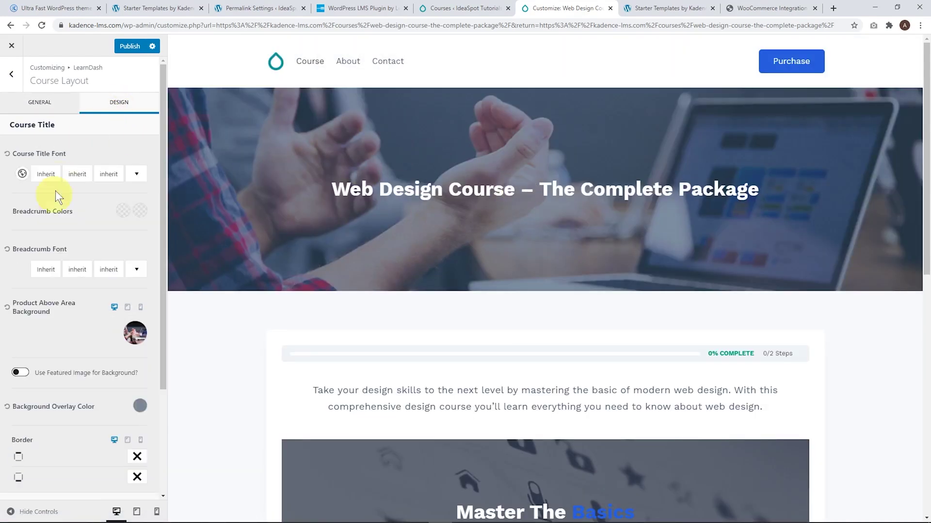
pyautogui.click(136, 337)
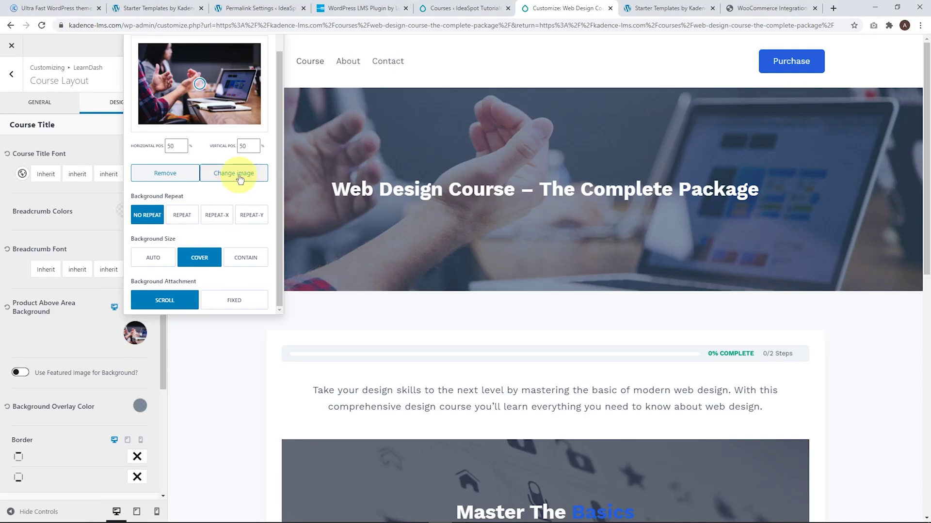
pyautogui.scroll(2, 245, 189)
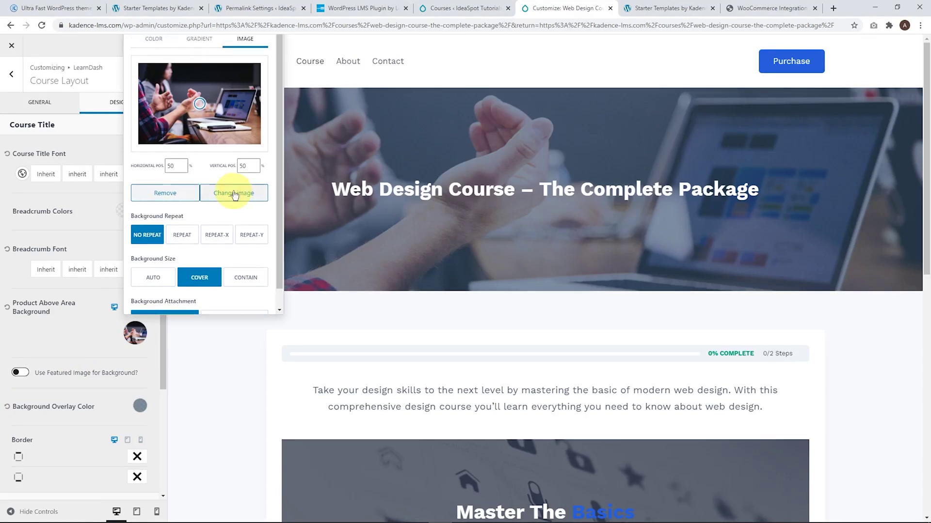
pyautogui.click(159, 46)
pyautogui.click(138, 300)
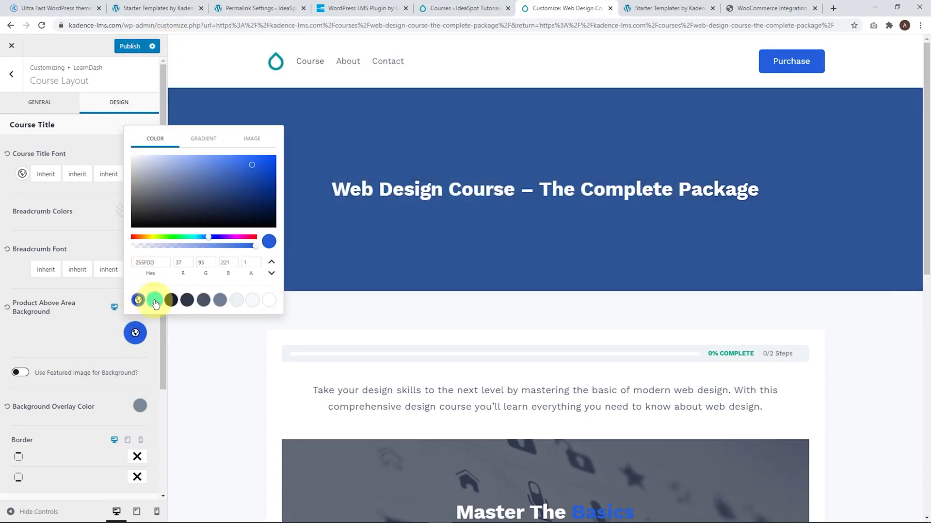
pyautogui.click(154, 300)
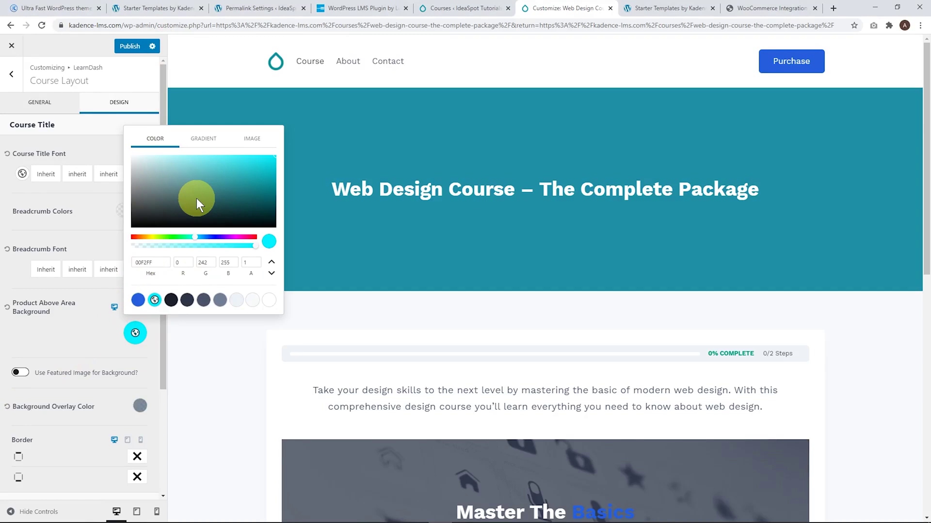
# Give the course title area a gradient background running from dark 1A202C to blue 255FDD.
pyautogui.click(202, 138)
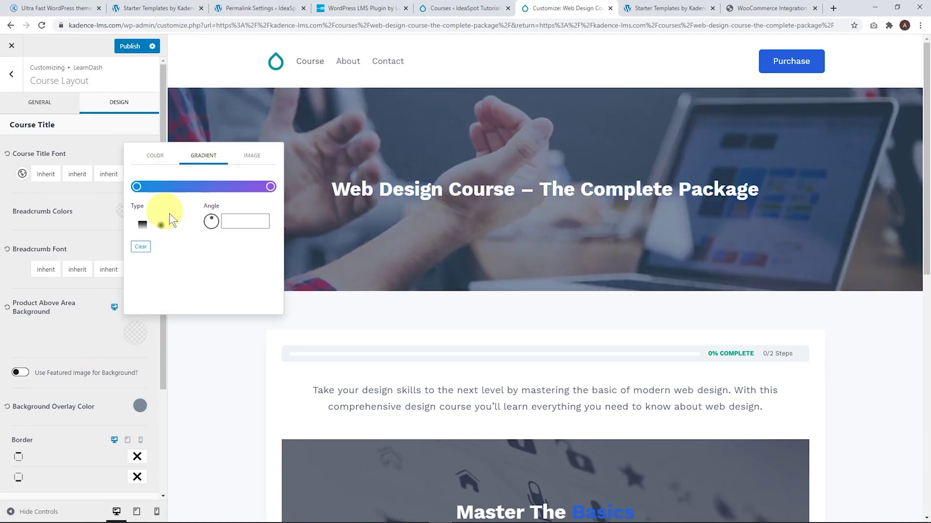
pyautogui.click(136, 187)
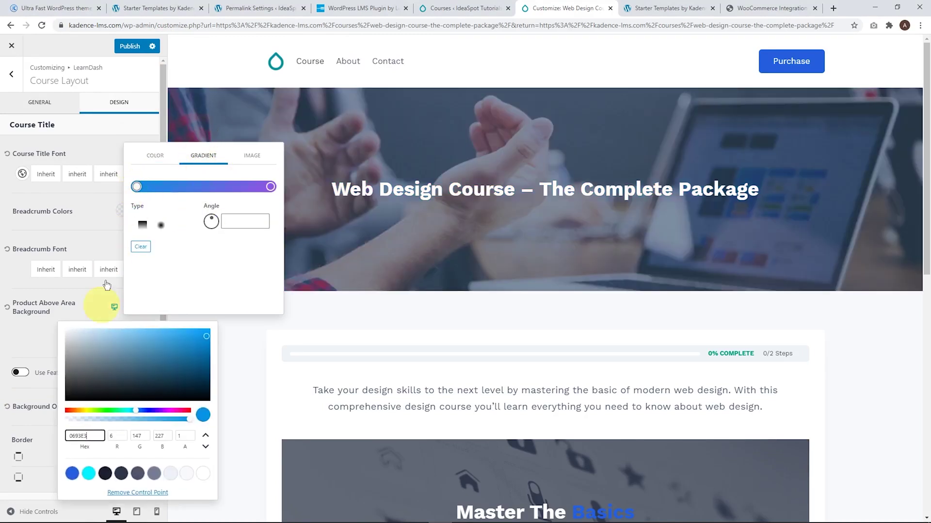
pyautogui.click(105, 473)
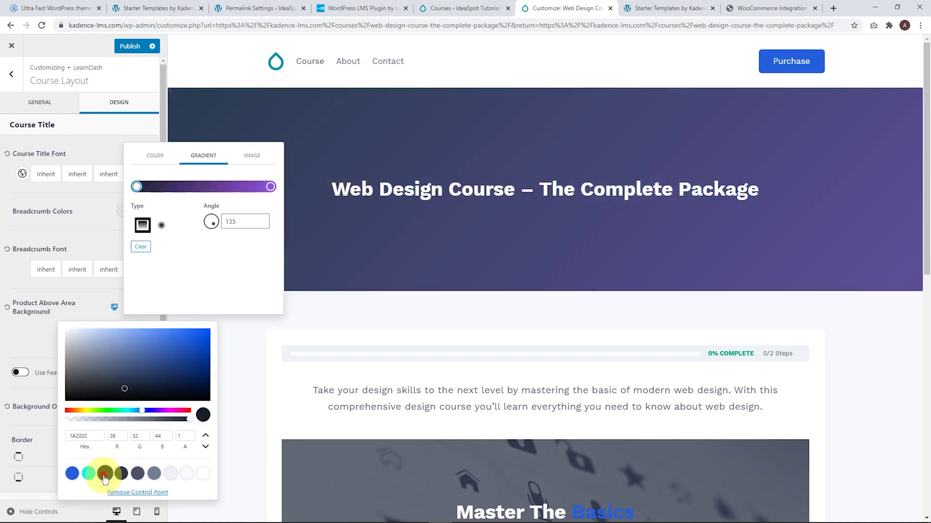
pyautogui.click(271, 191)
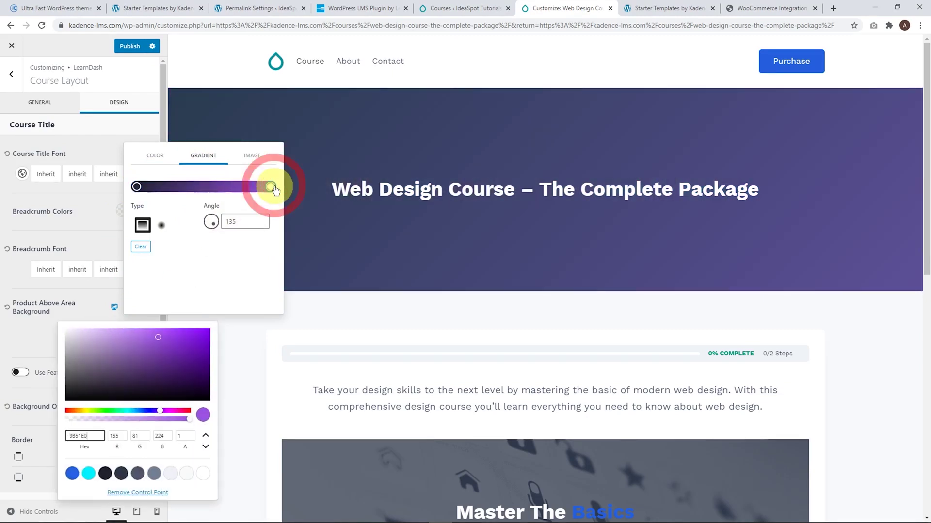
pyautogui.click(74, 475)
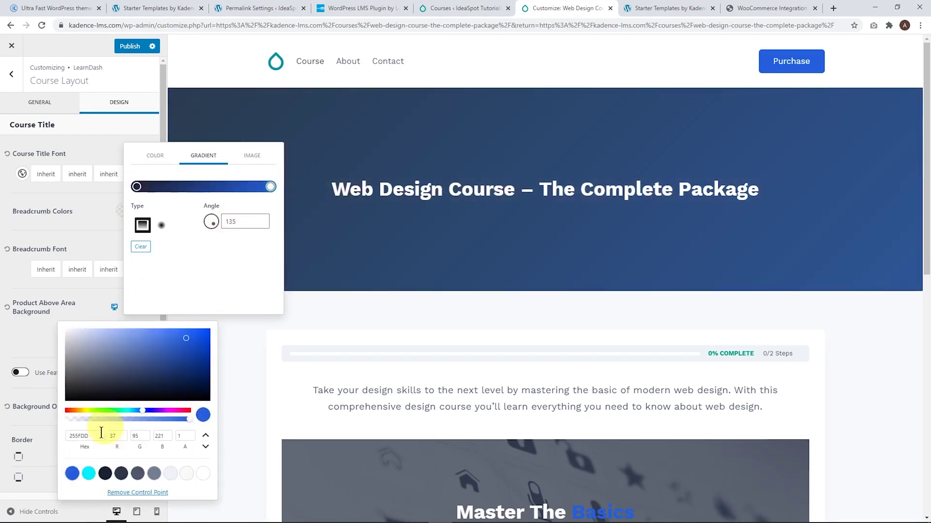
pyautogui.click(191, 269)
pyautogui.click(52, 339)
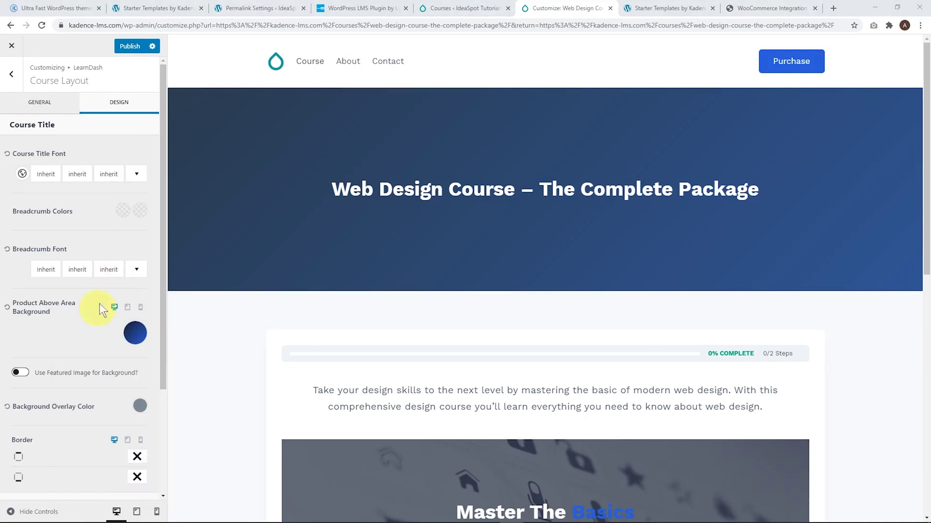
# Set the course layout's Content Background to the light palette color EDF2F7.
pyautogui.scroll(-3, 88, 330)
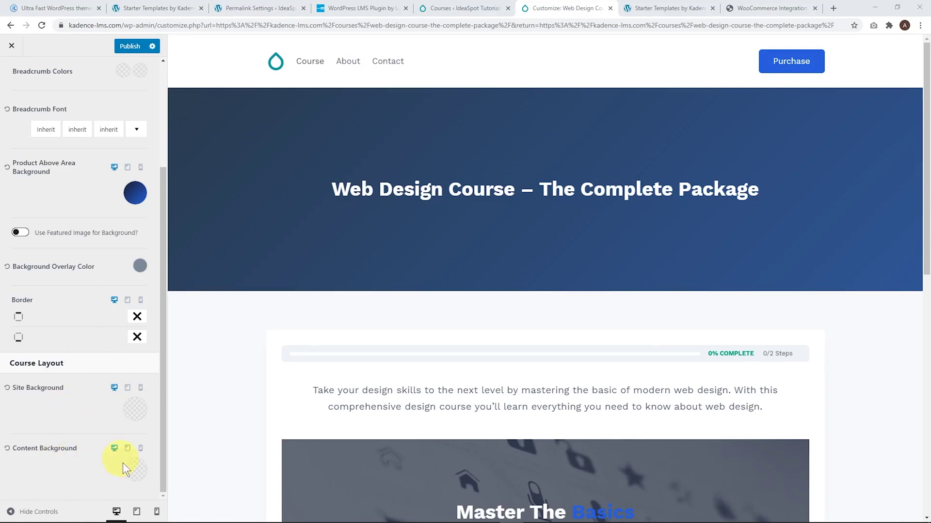
pyautogui.click(136, 469)
pyautogui.click(236, 436)
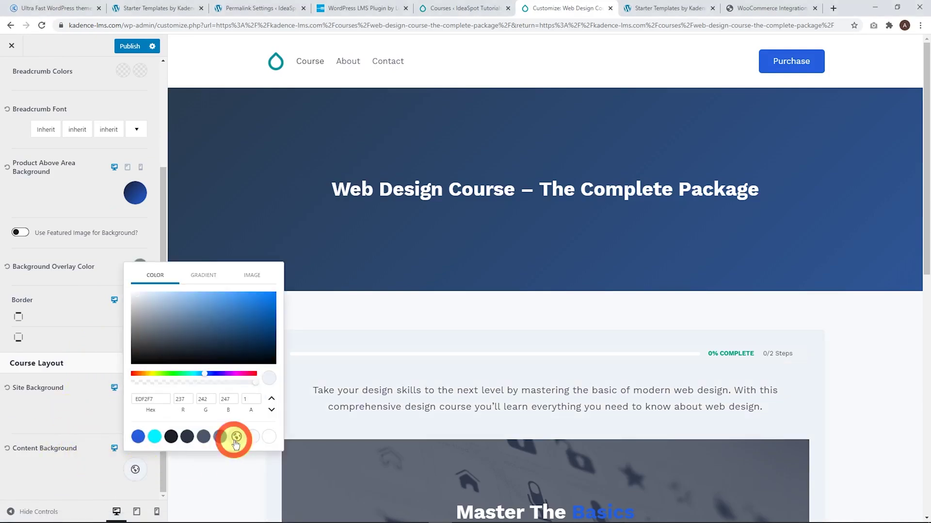
pyautogui.click(76, 470)
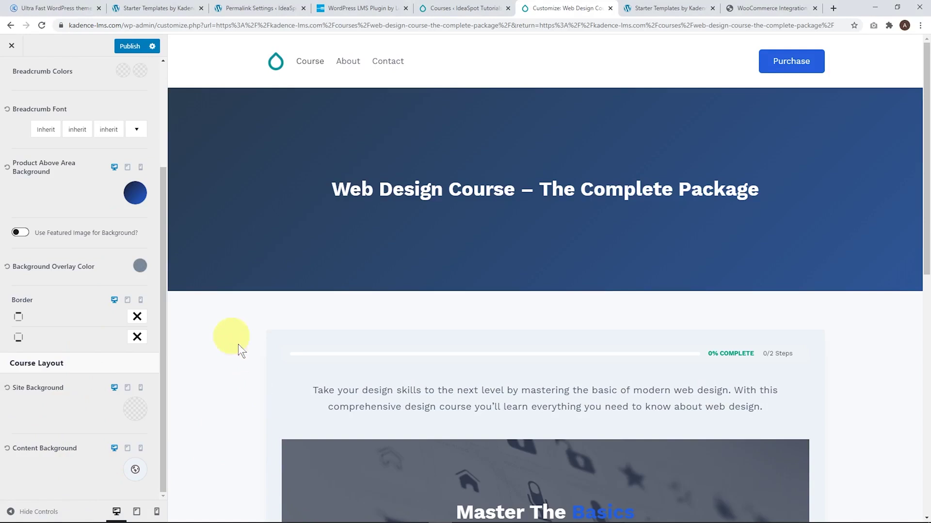
# Open the Intro lesson from the course content in the preview and go to LearnDash's Lesson Layout settings.
pyautogui.scroll(3, 92, 338)
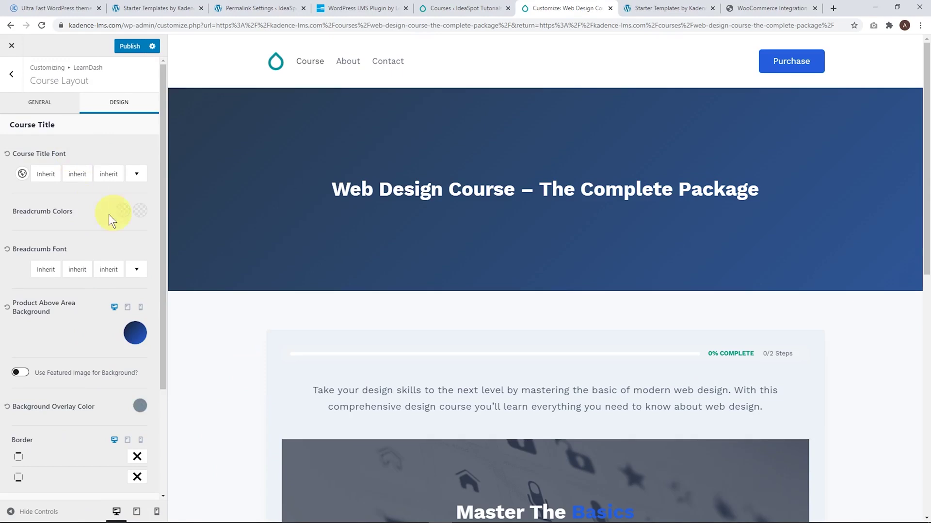
pyautogui.click(42, 102)
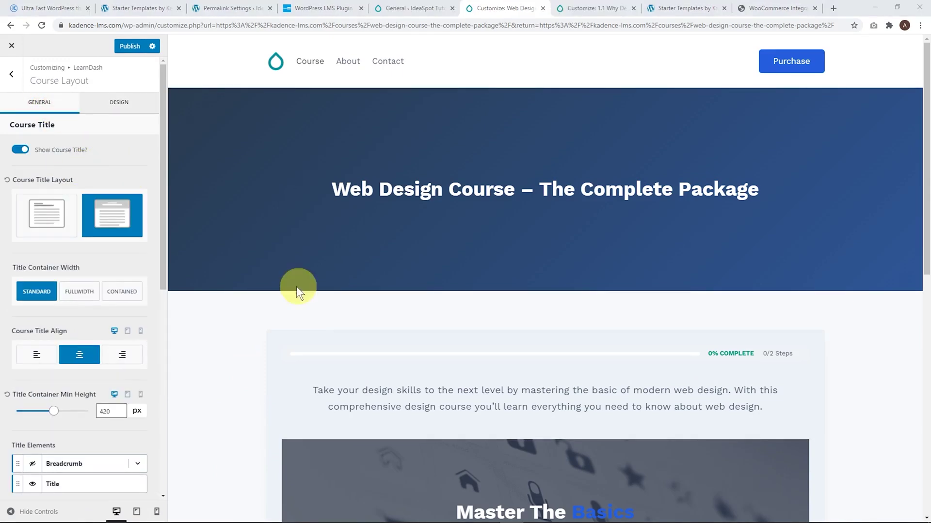
pyautogui.scroll(-12, 420, 269)
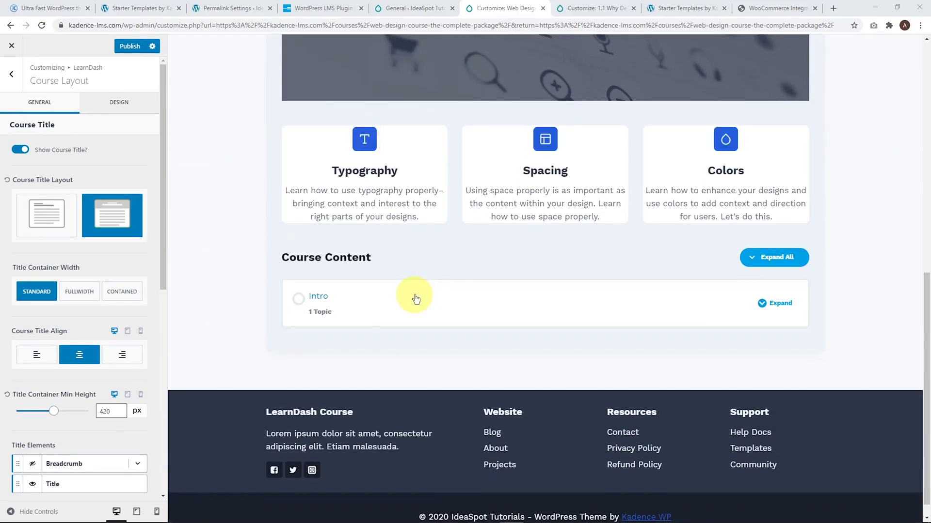
pyautogui.click(317, 297)
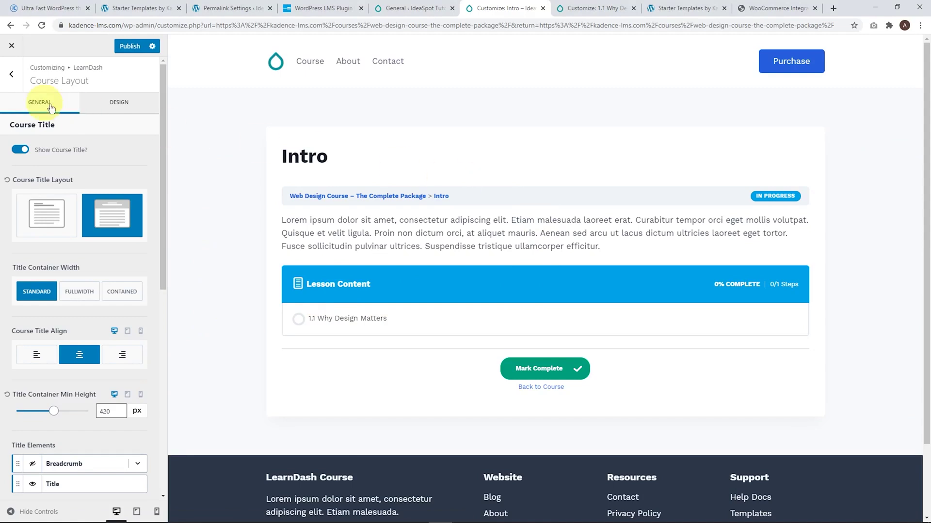
pyautogui.click(14, 75)
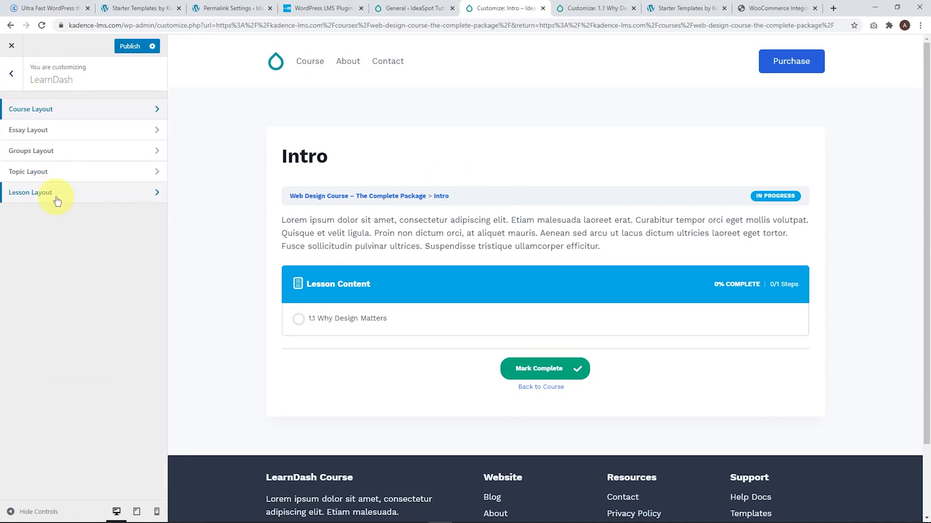
pyautogui.click(36, 197)
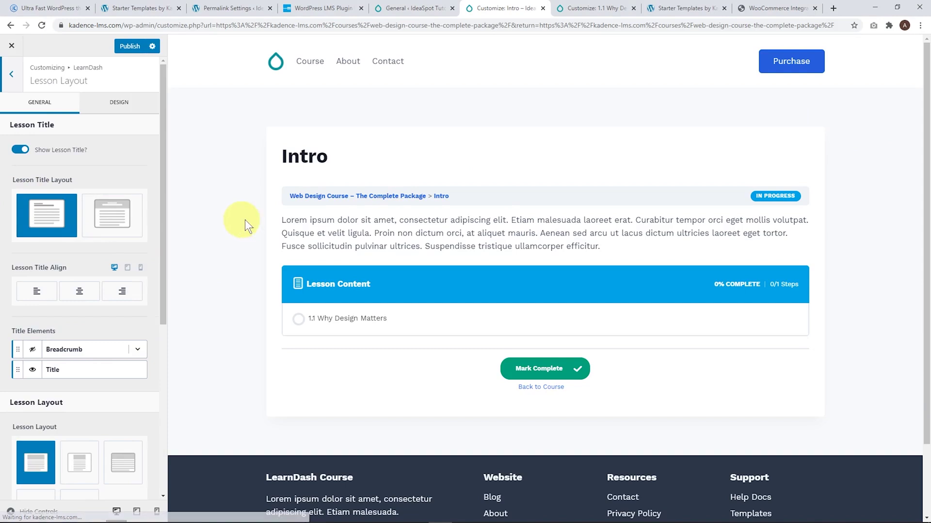
# Place the lesson title above the content and give its area a gradient background from dark 1A202C to blue 255FDD.
pyautogui.click(119, 219)
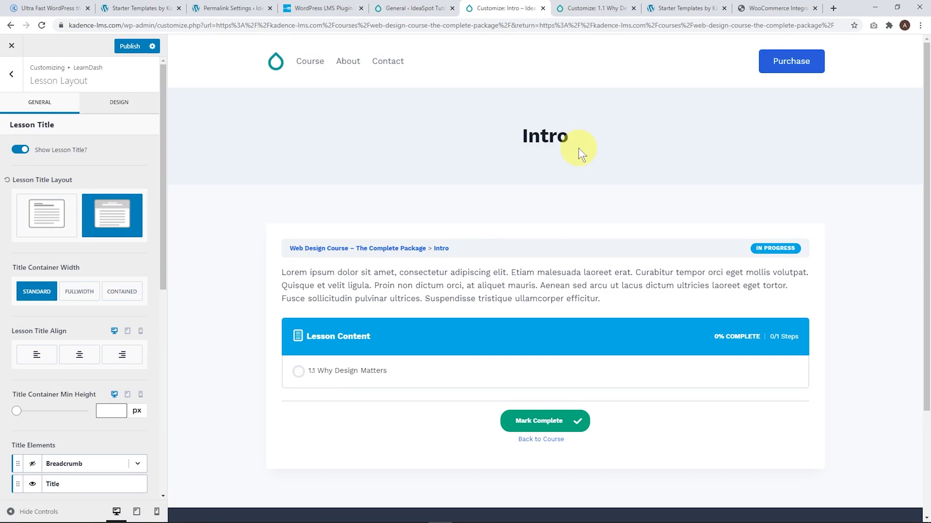
pyautogui.click(133, 102)
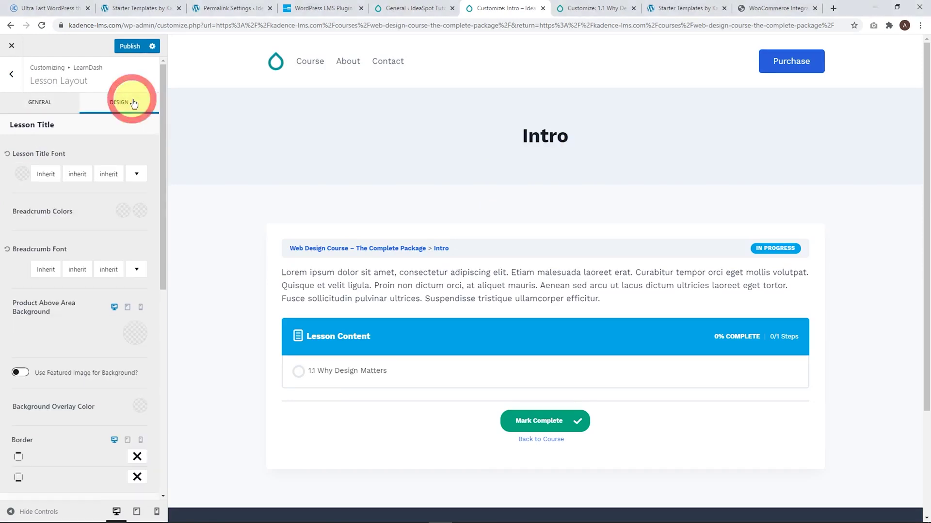
pyautogui.click(136, 338)
pyautogui.click(205, 140)
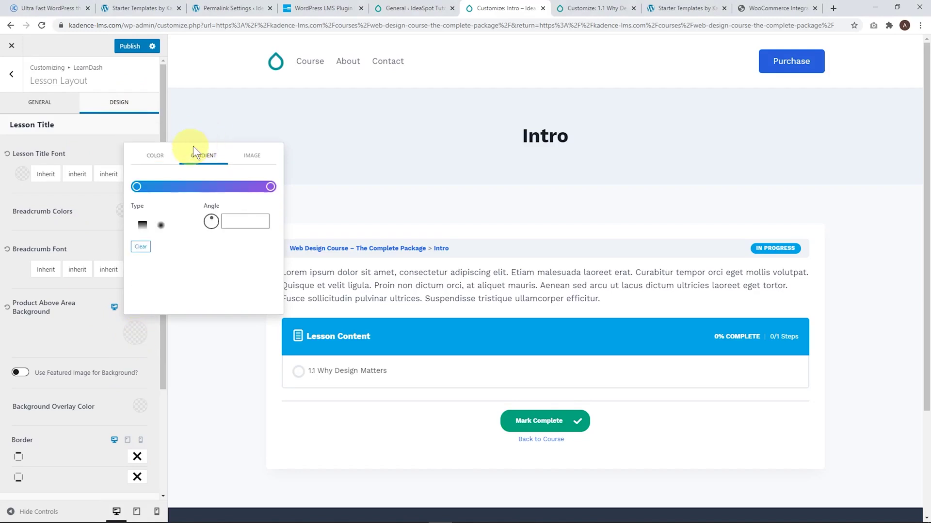
pyautogui.click(137, 188)
pyautogui.click(105, 474)
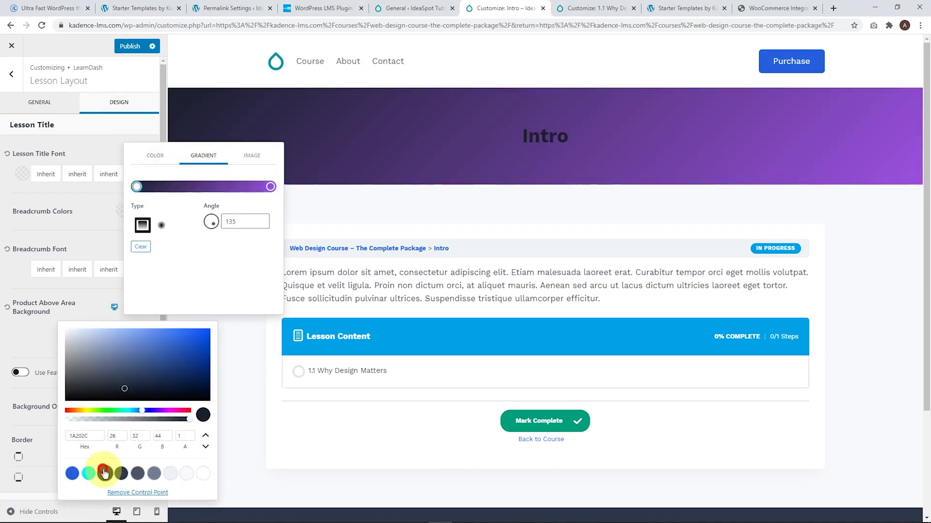
pyautogui.click(270, 186)
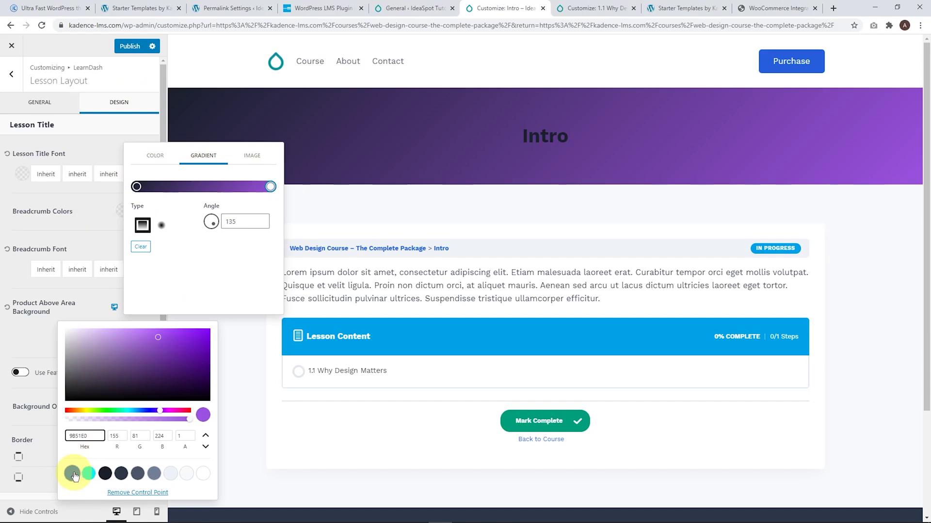
pyautogui.click(74, 474)
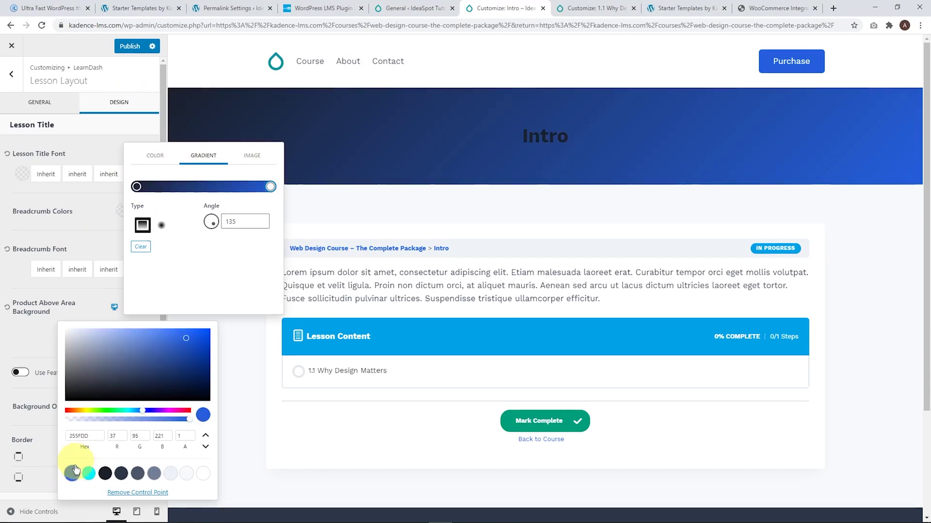
# Set the lesson title's font color to white FFFFFF and publish the customizer changes.
pyautogui.click(21, 173)
pyautogui.click(155, 342)
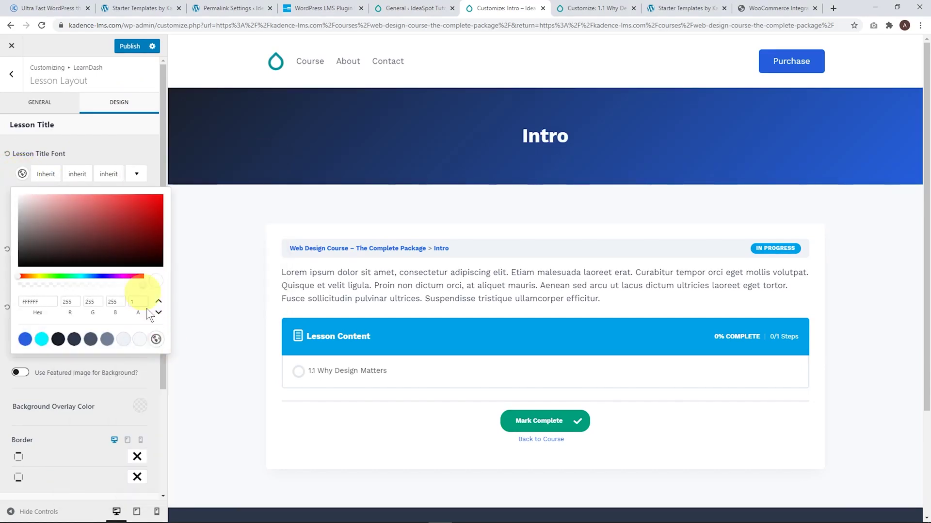
pyautogui.click(106, 140)
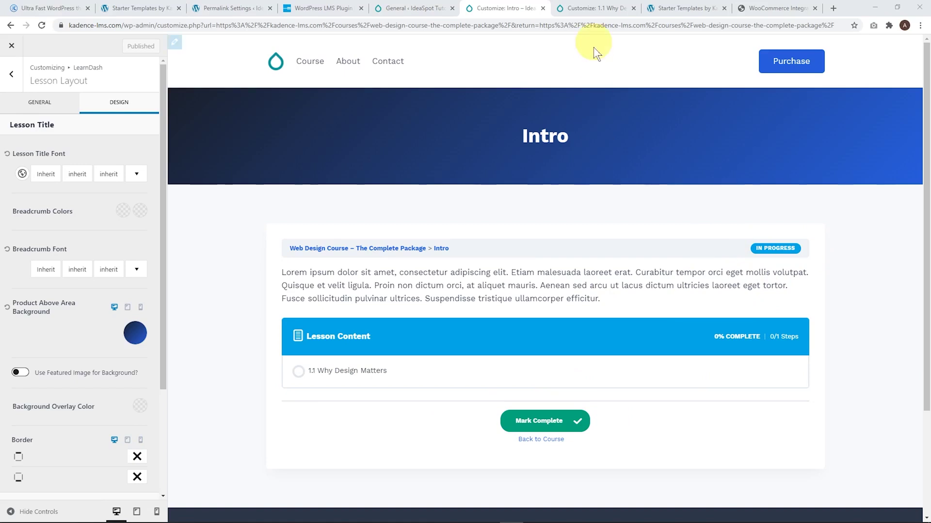
# In the customizer for the 1.1 Why Design Matters topic, copy the hex code 255FDD of the first global palette color.
pyautogui.click(589, 8)
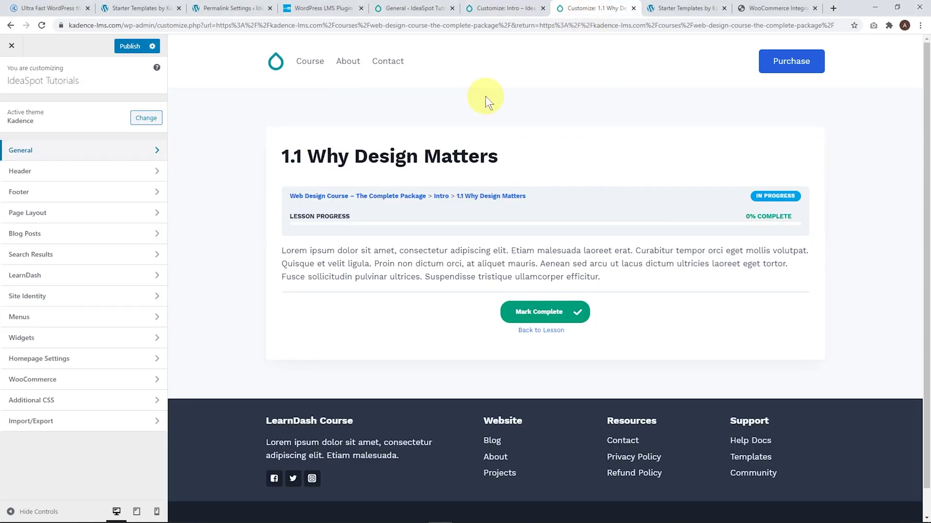
pyautogui.click(154, 150)
pyautogui.click(44, 159)
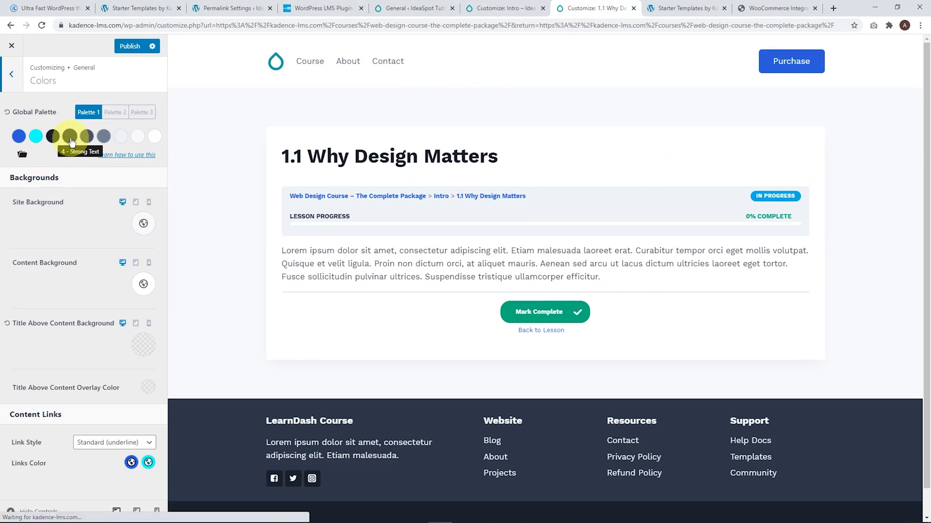
pyautogui.click(18, 137)
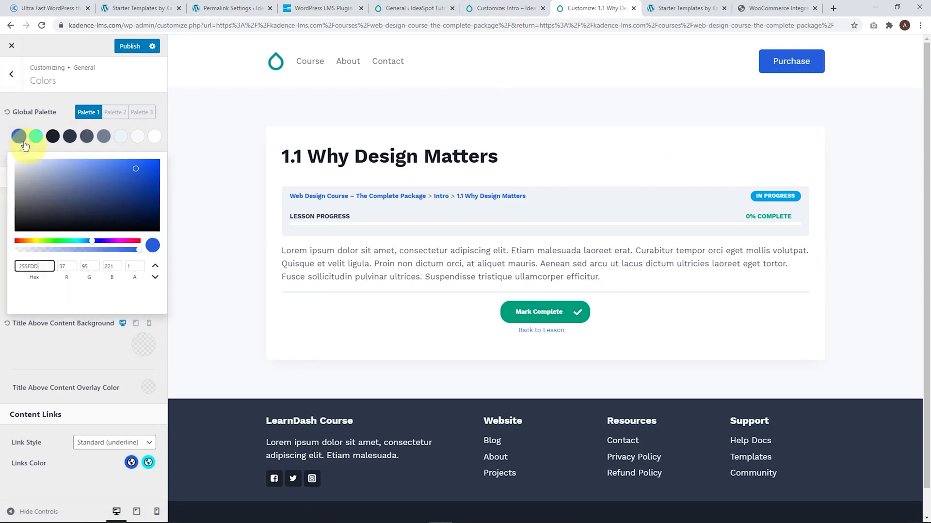
pyautogui.doubleClick(28, 267)
pyautogui.rightClick(28, 266)
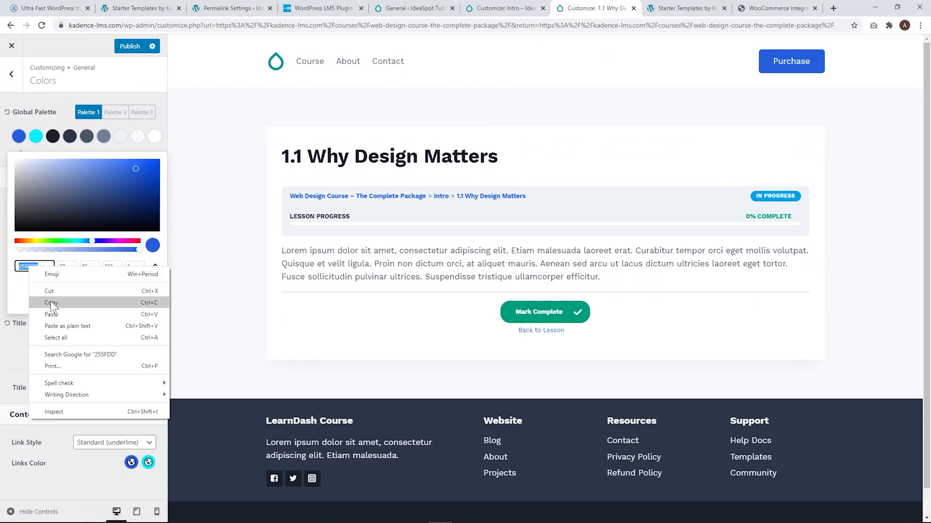
pyautogui.click(50, 302)
# In LearnDash's general settings, set the Progress Color to the copied blue 255FDD.
pyautogui.click(404, 8)
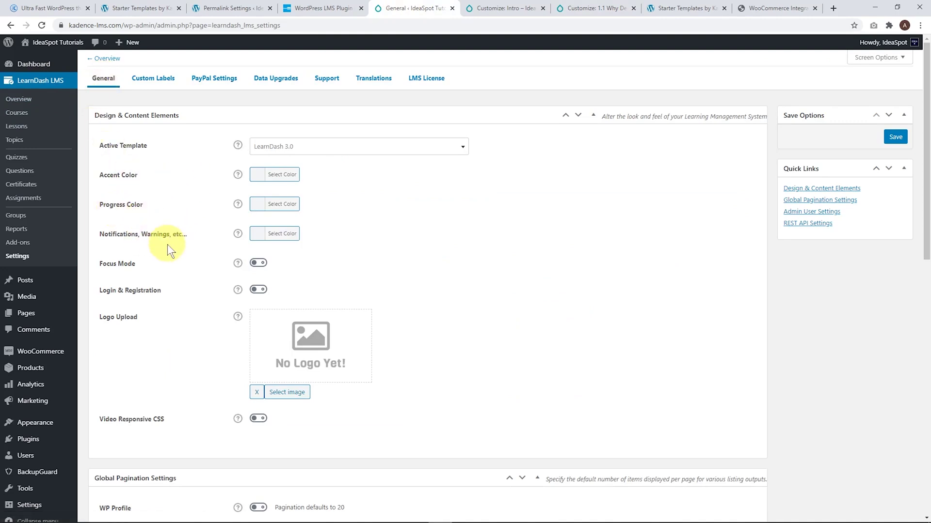
pyautogui.click(271, 204)
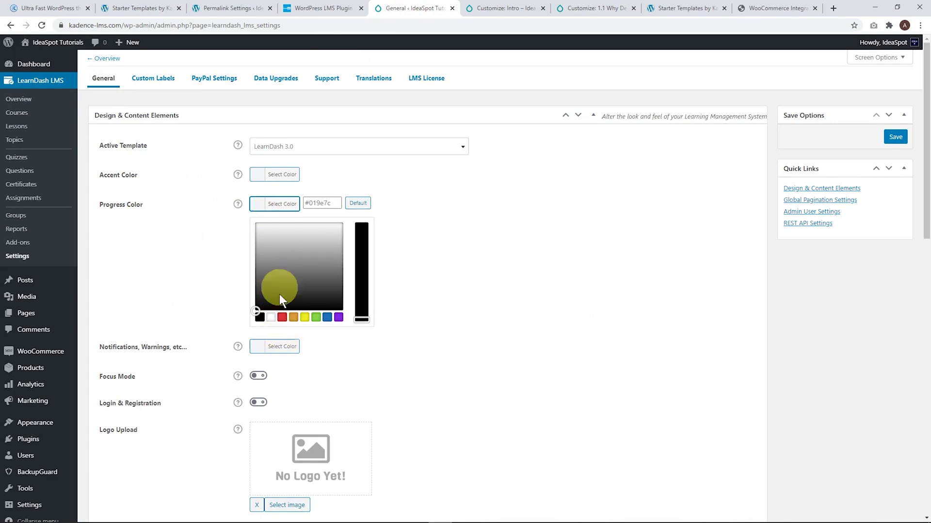
pyautogui.click(319, 199)
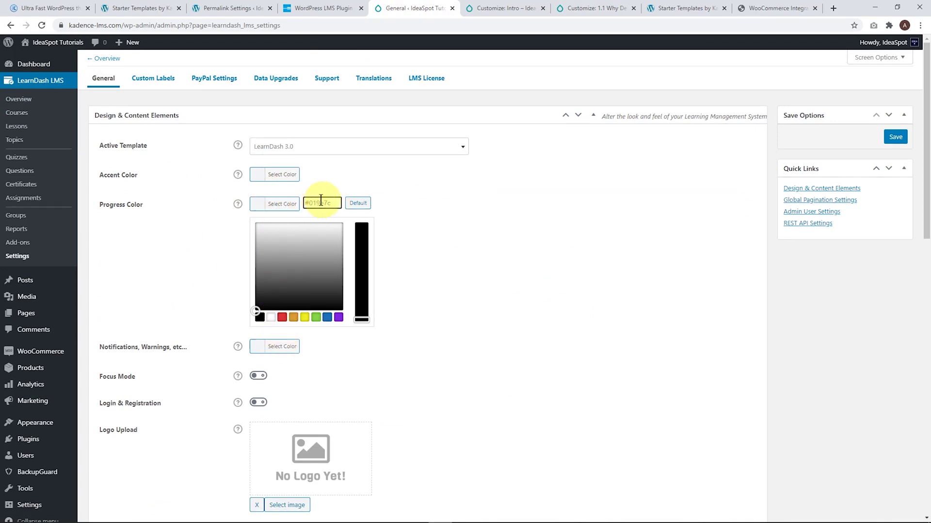
pyautogui.hotkey('ctrl', 'v')
pyautogui.click(428, 197)
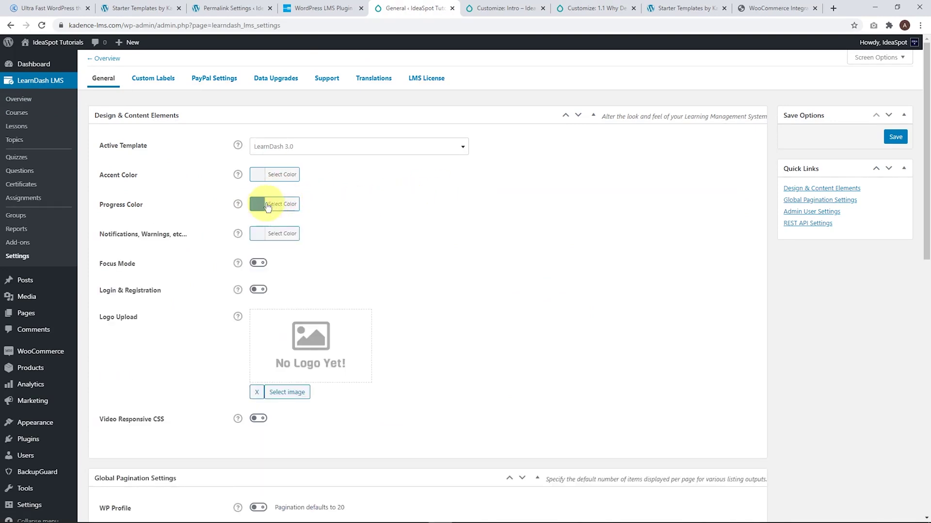
# Return to the topic page's customizer and copy the hex code 00F2FF of the second global palette color.
pyautogui.click(499, 8)
pyautogui.moveTo(596, 8); pyautogui.dragTo(509, 8)
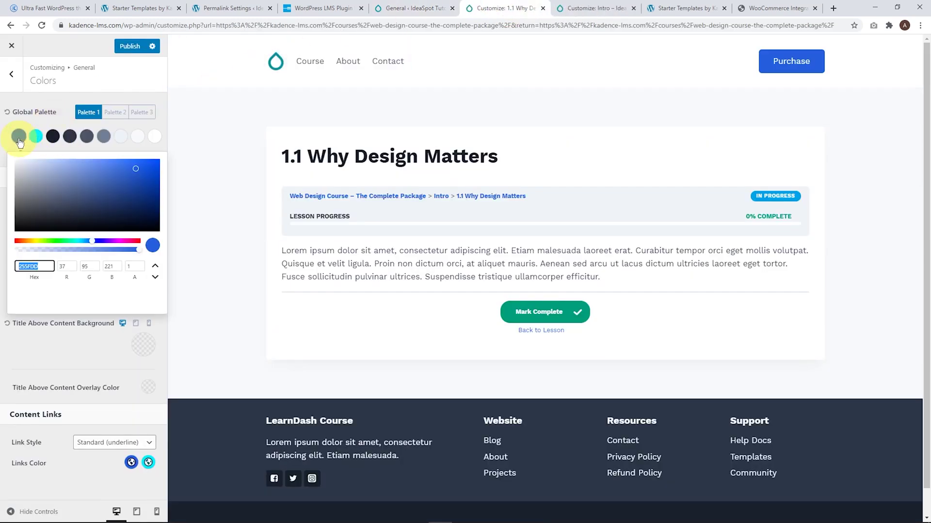
pyautogui.click(36, 136)
pyautogui.click(55, 266)
pyautogui.hotkey('ctrl', 'a')
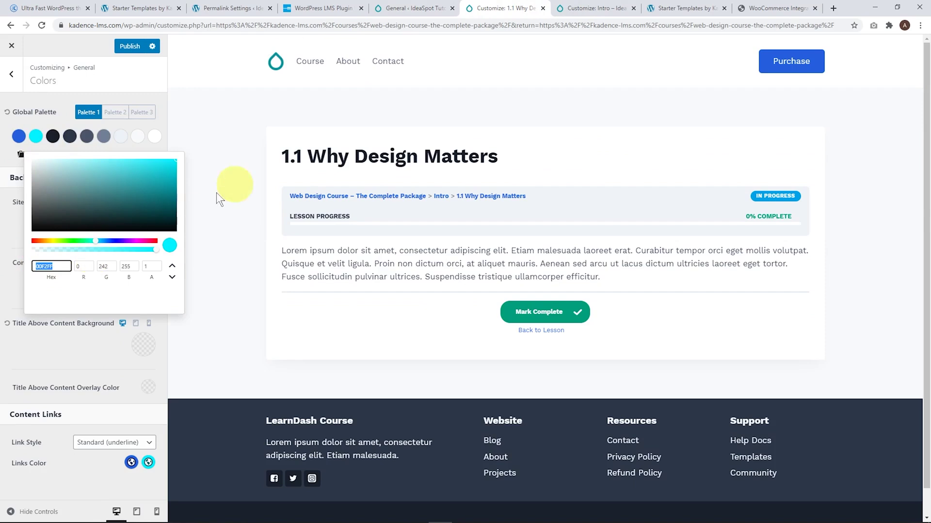
# Return to LearnDash's general settings and set the Accent Color to blue 255FDD, matching the Progress Color.
pyautogui.click(412, 8)
pyautogui.click(262, 183)
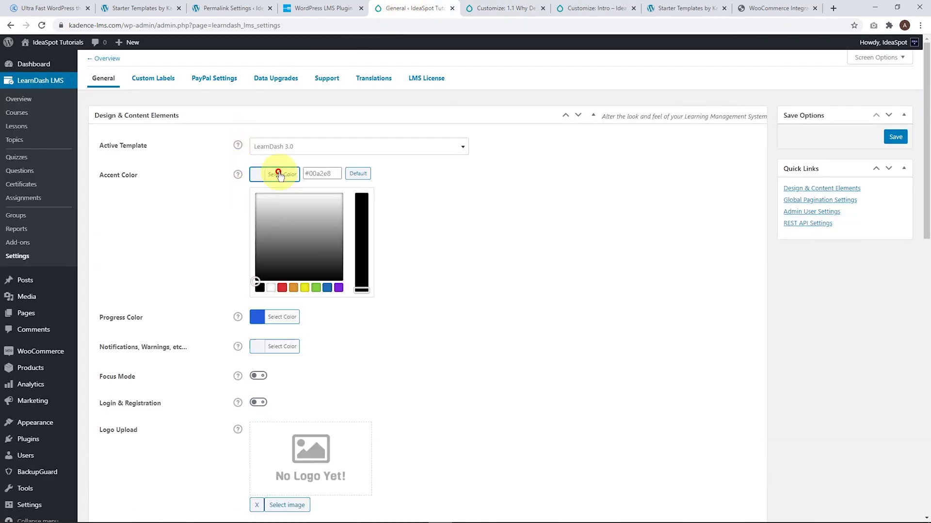
pyautogui.click(305, 173)
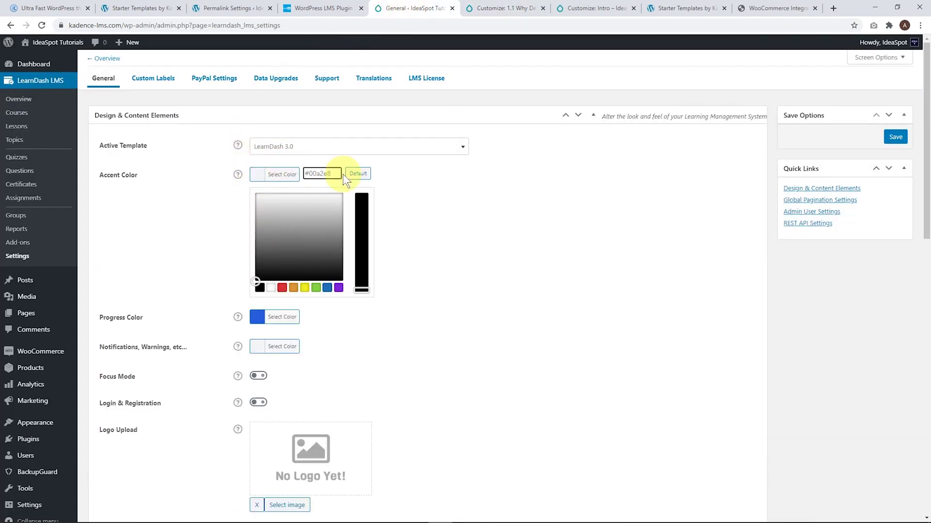
pyautogui.hotkey('ctrl', 'v')
pyautogui.click(415, 184)
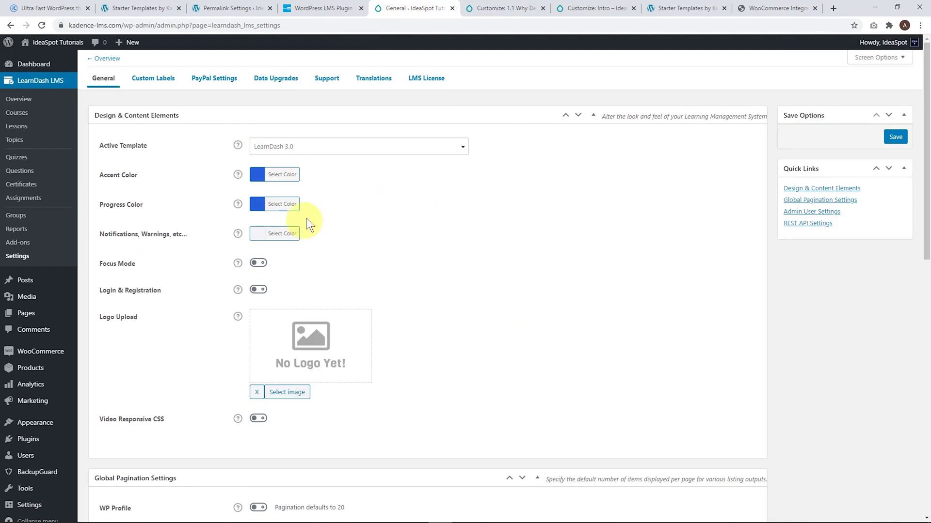
# Copy the Progress Color's hex code 255FDD, apply it to the Notifications and Warnings color, and save the LearnDash settings.
pyautogui.click(283, 204)
pyautogui.moveTo(324, 202); pyautogui.dragTo(280, 201)
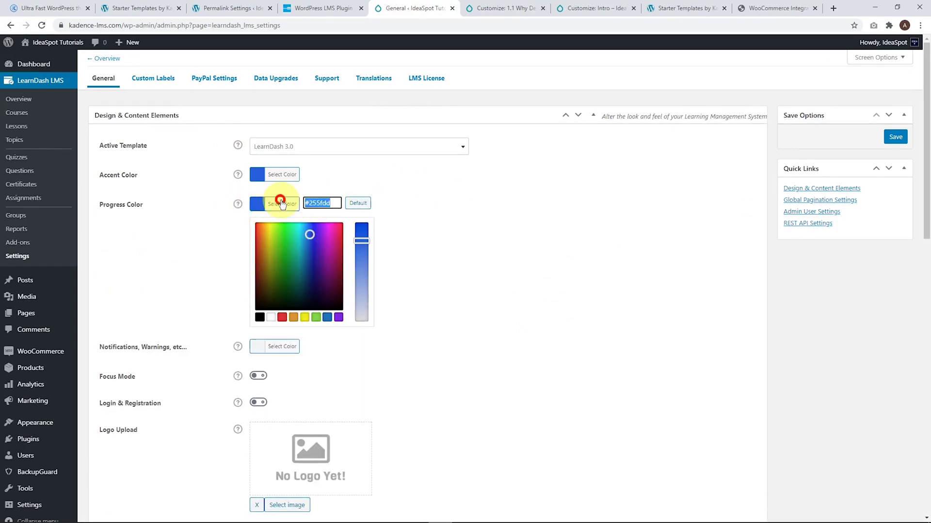
pyautogui.click(465, 199)
pyautogui.click(275, 234)
pyautogui.click(315, 232)
pyautogui.hotkey('ctrl', 'v')
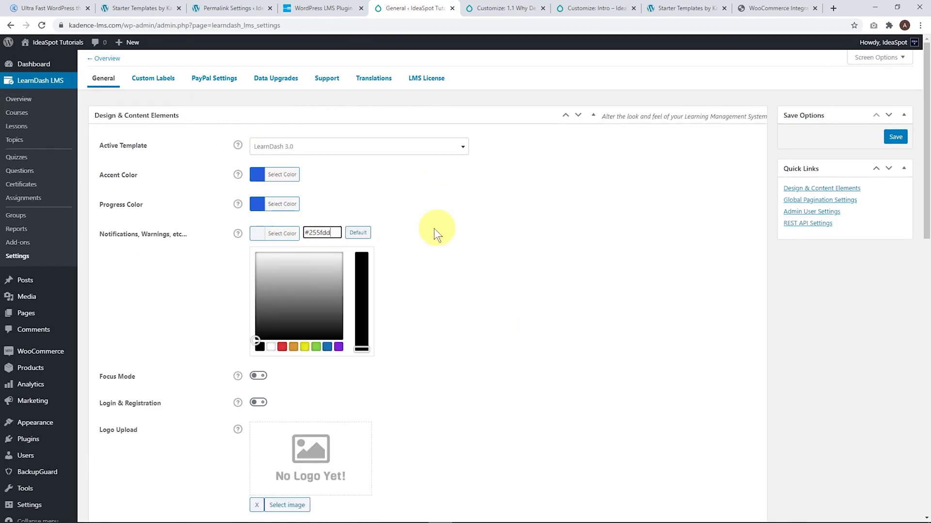
pyautogui.click(431, 227)
pyautogui.click(895, 136)
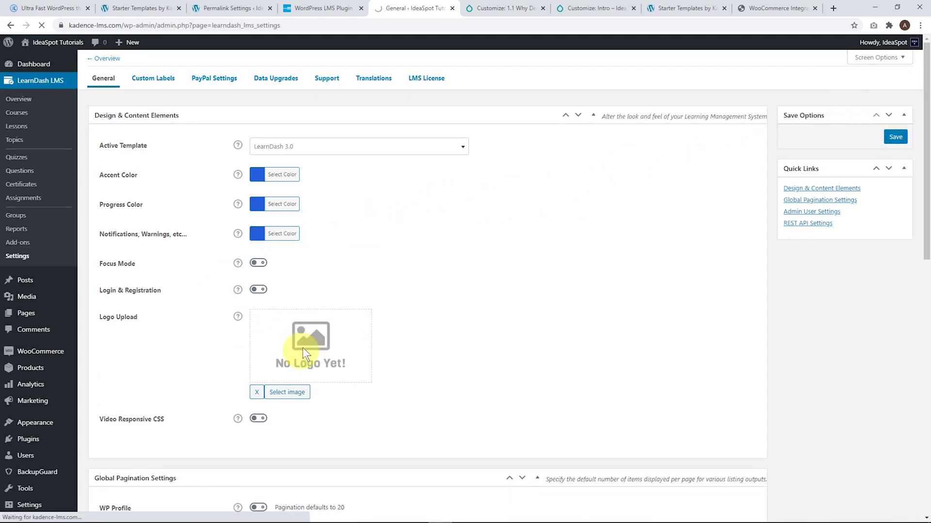
# Choose courses-icon.png from the Media Library as the LearnDash logo and save the settings.
pyautogui.click(286, 394)
pyautogui.click(270, 419)
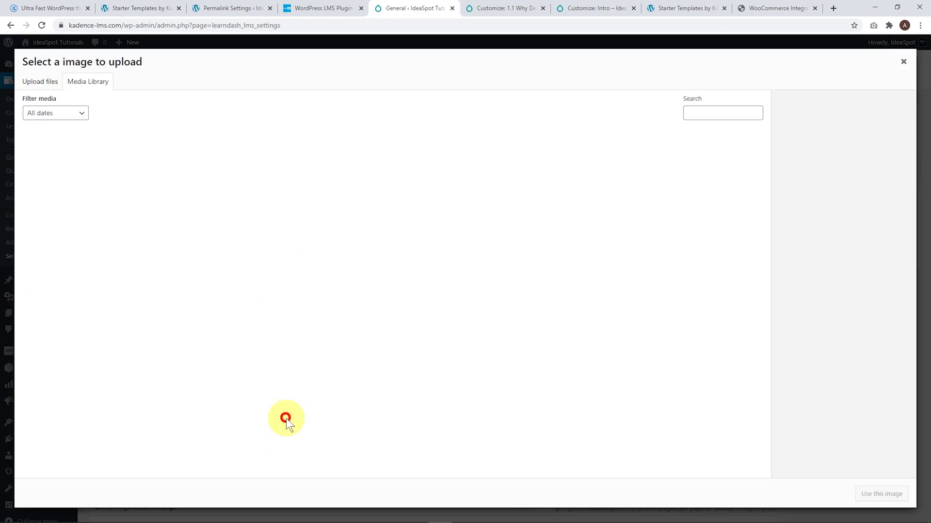
pyautogui.click(363, 244)
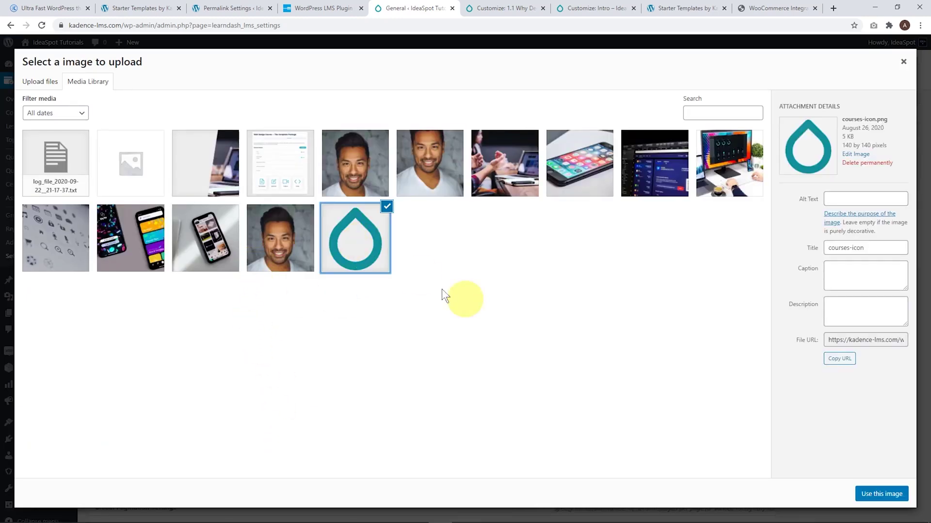
pyautogui.click(866, 494)
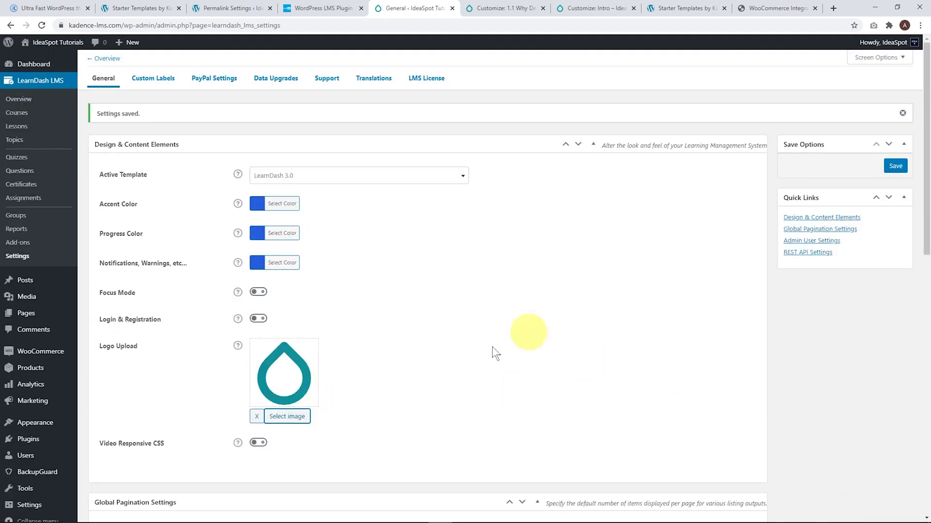
pyautogui.click(895, 166)
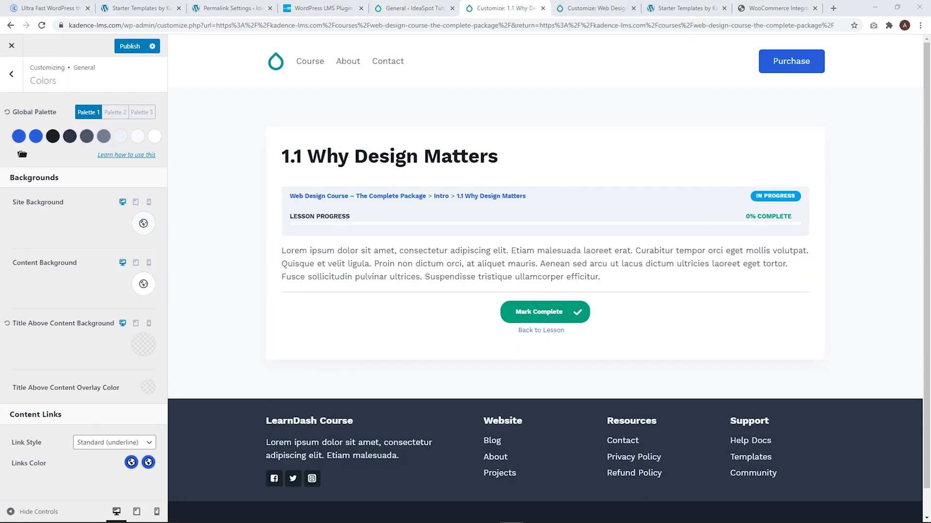
# Reload the course customizer, discarding its unsaved changes, and expand the Intro lesson in the Course Content list to check the colors.
pyautogui.click(42, 26)
pyautogui.click(504, 79)
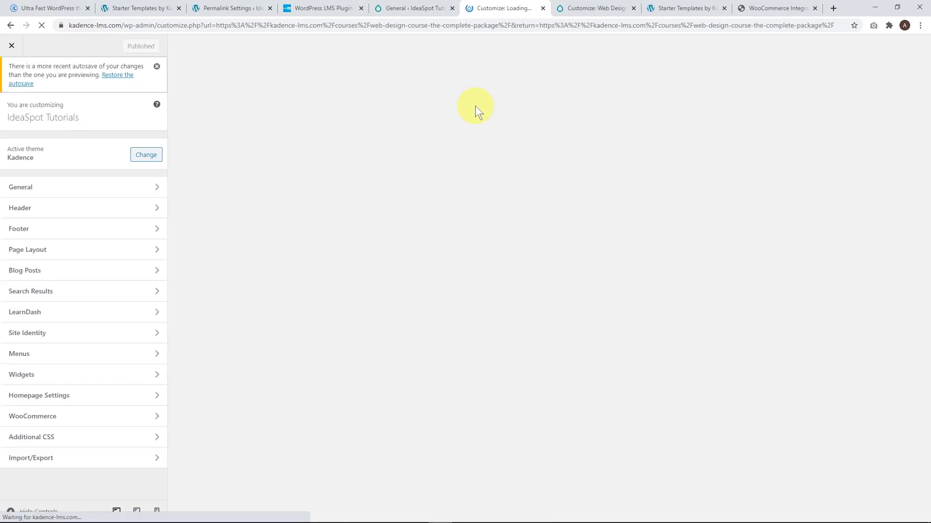
pyautogui.scroll(-6, 484, 218)
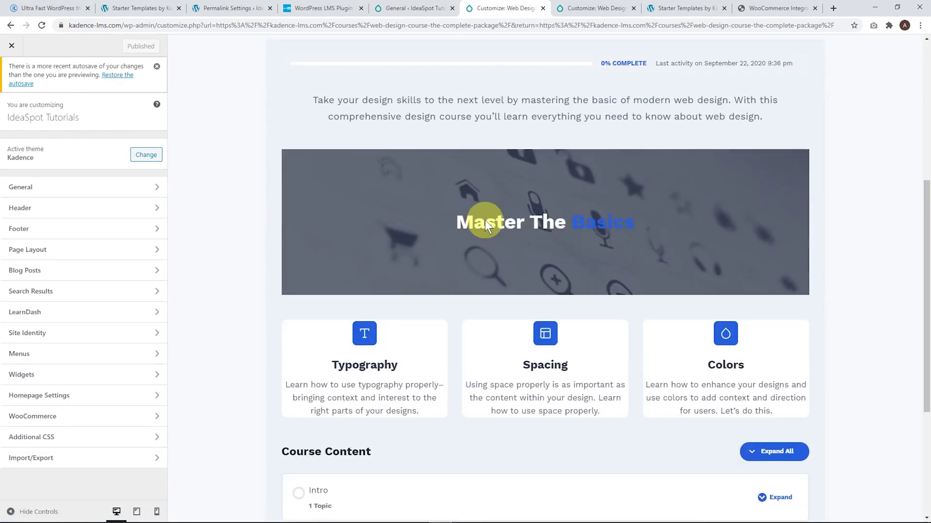
pyautogui.scroll(-4, 484, 223)
pyautogui.click(774, 305)
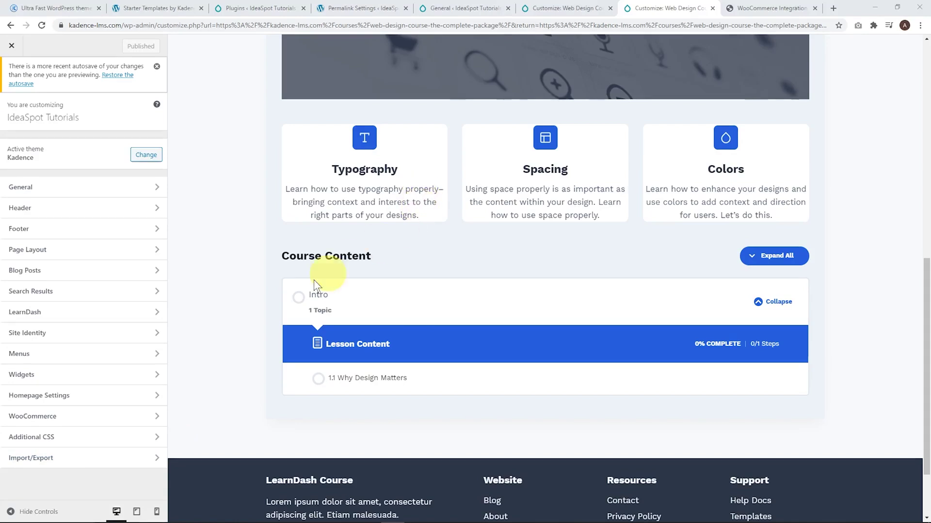
# In LearnDash's Course Layout customizer options, set the Title Container Min Height to 220 px and publish.
pyautogui.click(123, 313)
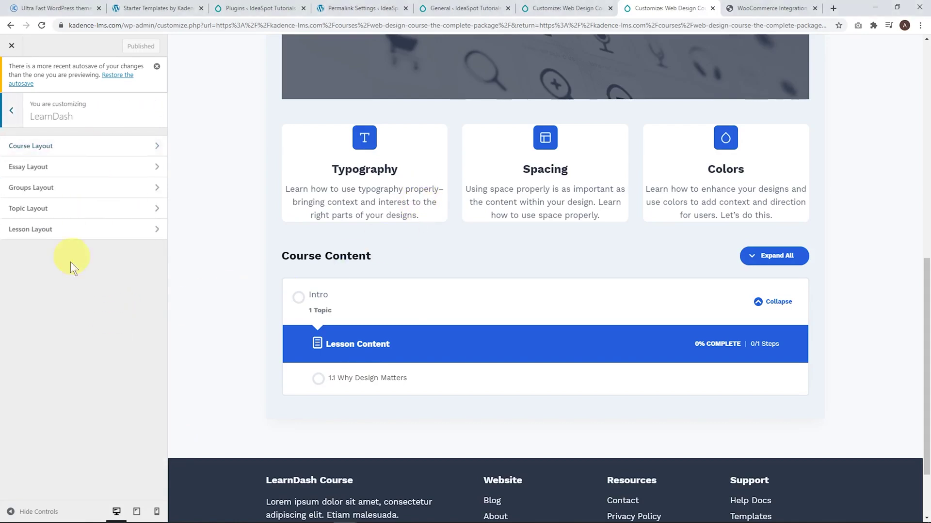
pyautogui.scroll(10, 271, 299)
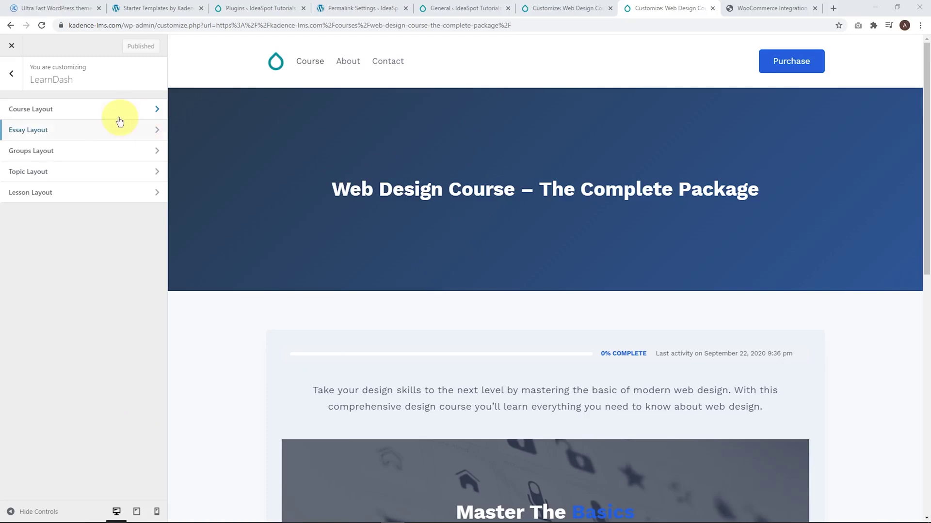
pyautogui.click(79, 114)
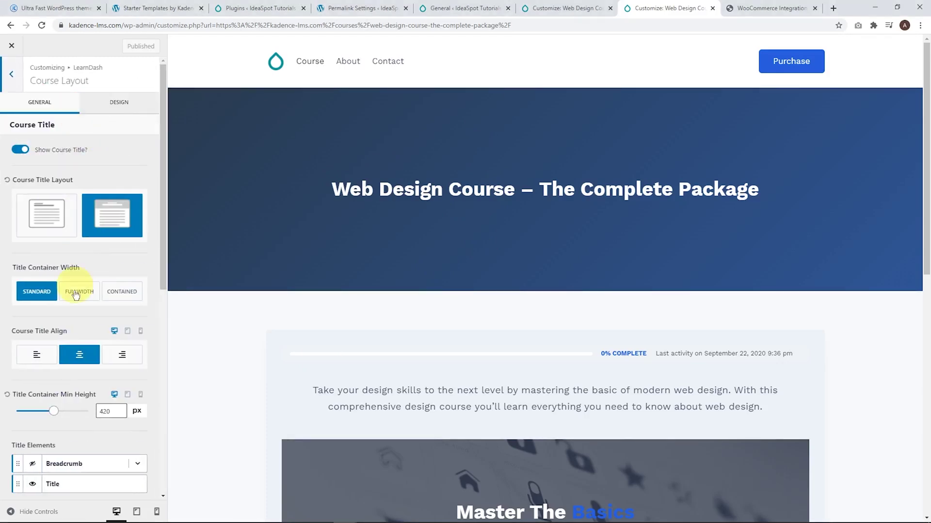
pyautogui.moveTo(55, 414); pyautogui.dragTo(40, 414)
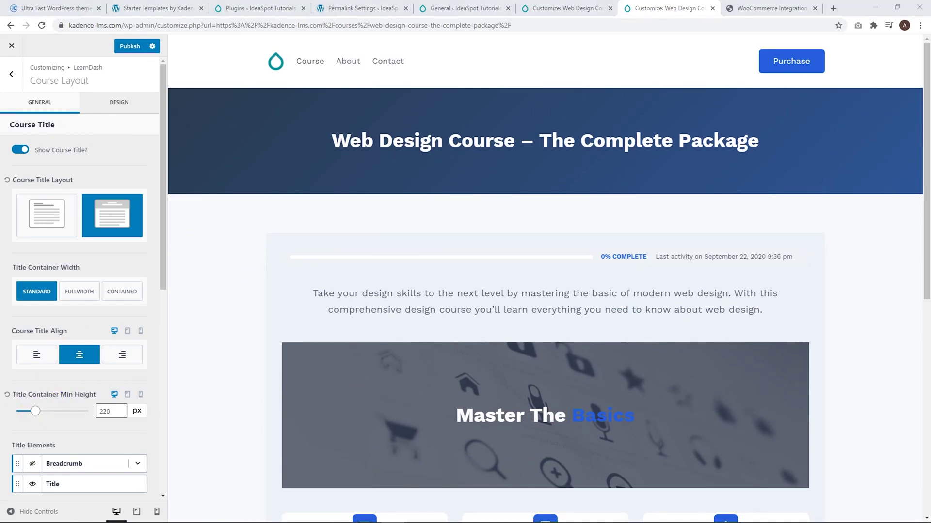
pyautogui.click(135, 47)
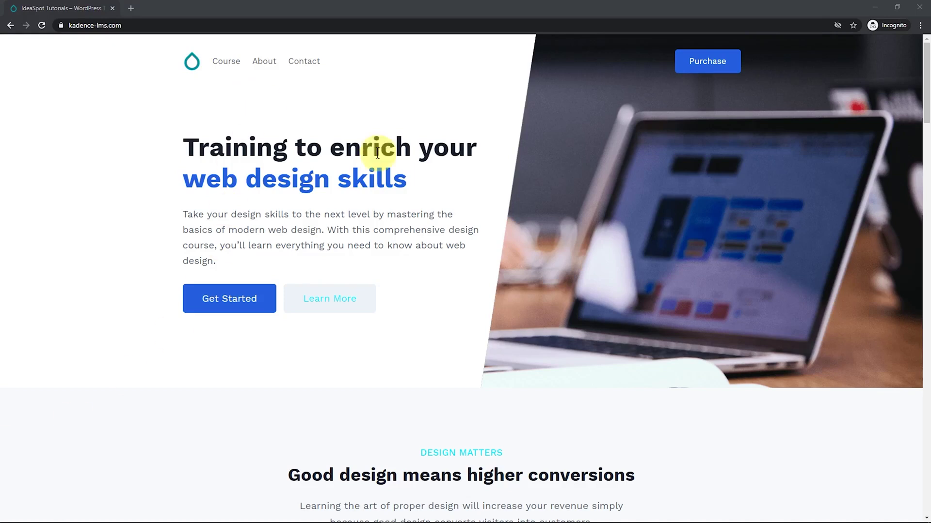
# View the Course page from the site's homepage in the incognito window, and open LearnDash's Add-ons in the admin area.
pyautogui.click(228, 66)
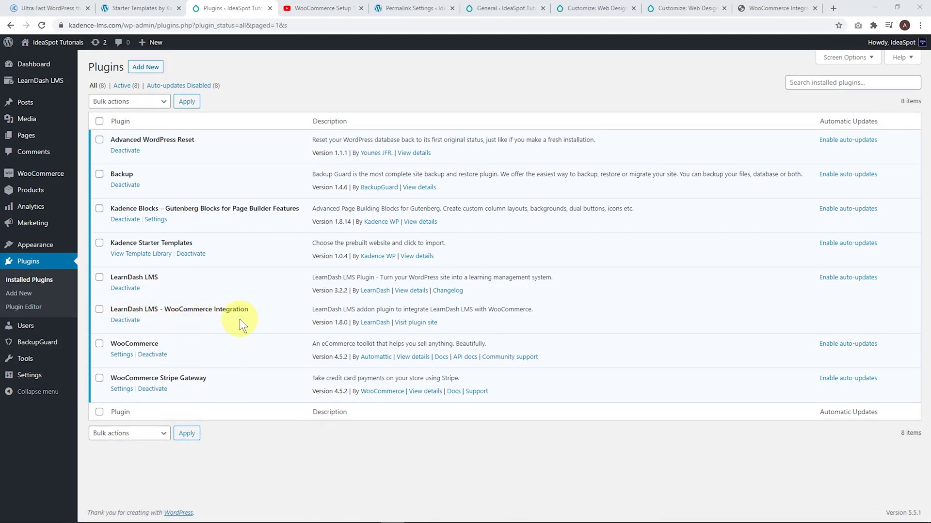
pyautogui.moveTo(42, 80)
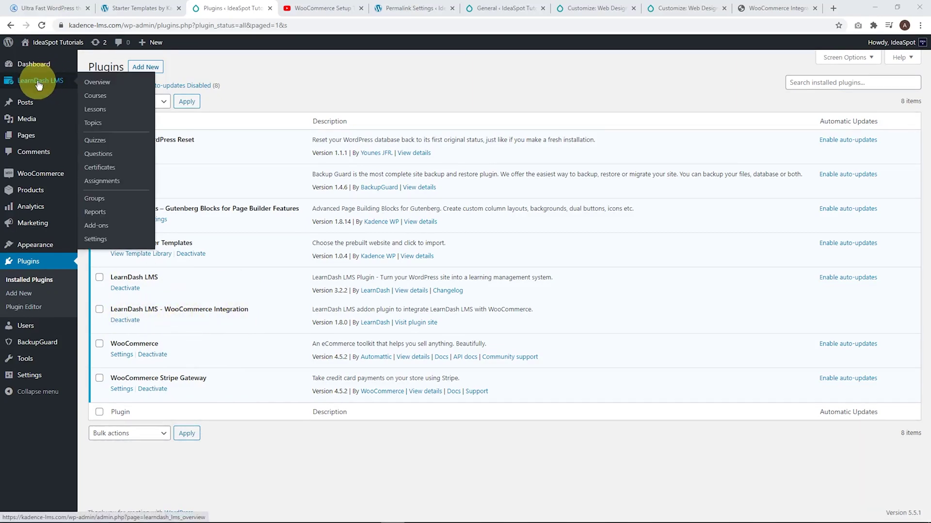
pyautogui.click(96, 226)
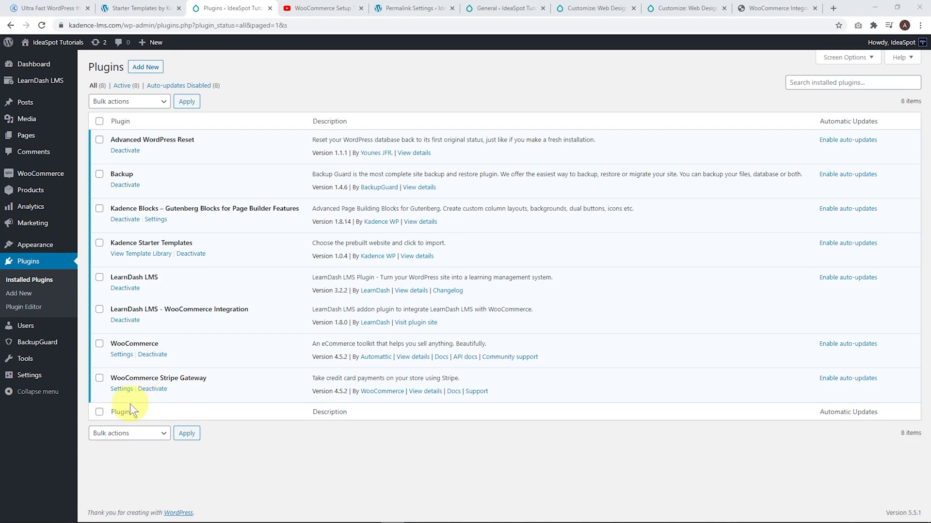
# In WooCommerce's Accounts & Privacy settings, disallow orders without an account, allow login and account creation during checkout, and save.
pyautogui.click(122, 355)
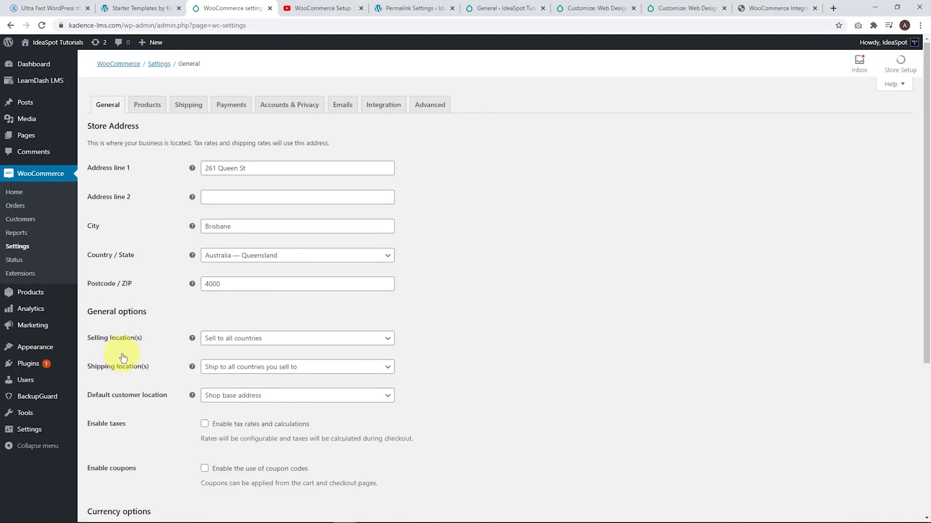
pyautogui.click(286, 106)
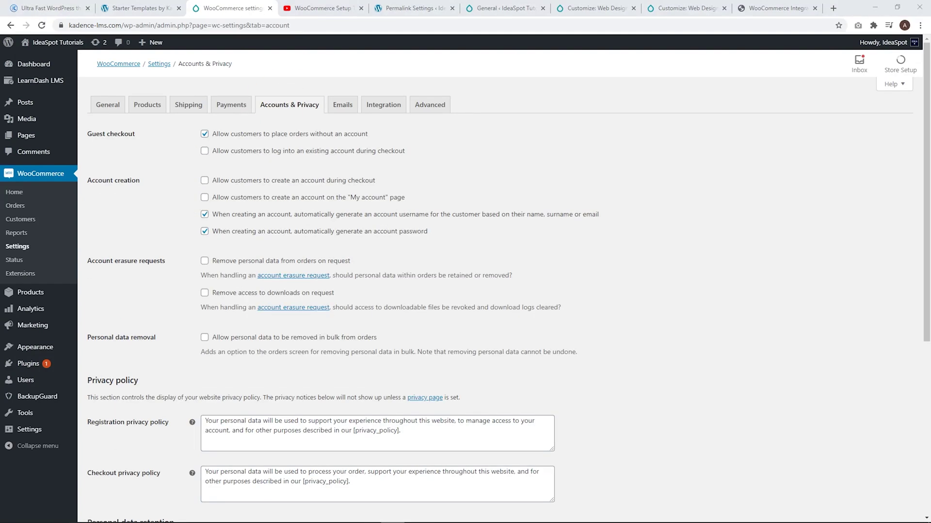
pyautogui.click(205, 134)
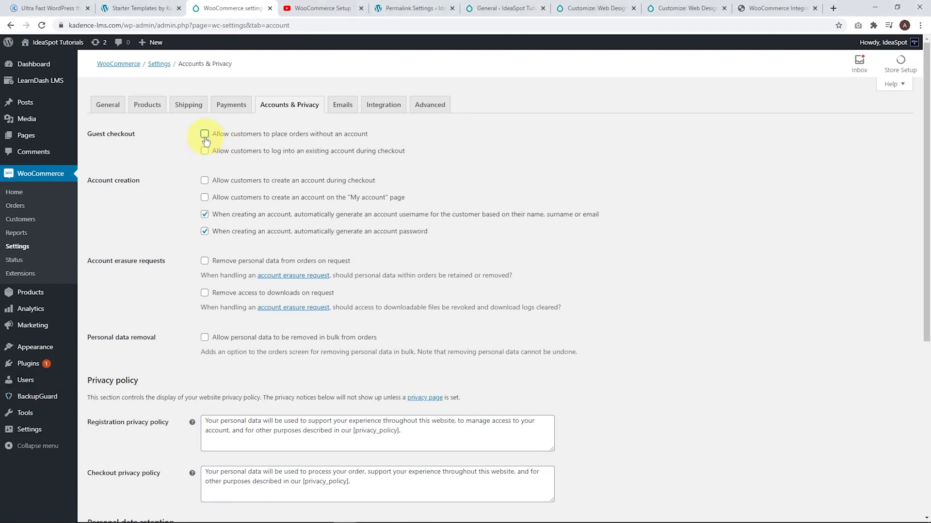
pyautogui.click(205, 151)
pyautogui.click(204, 181)
pyautogui.scroll(-5, 153, 322)
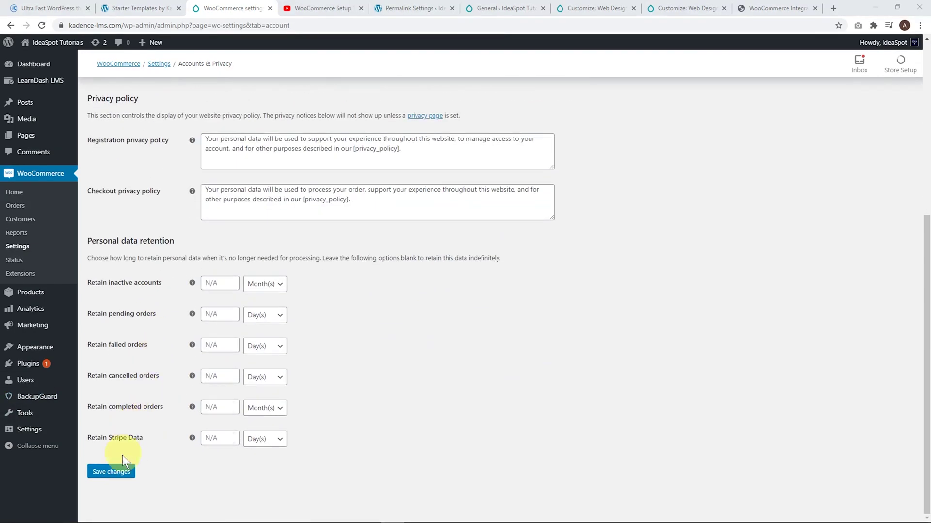
pyautogui.click(112, 472)
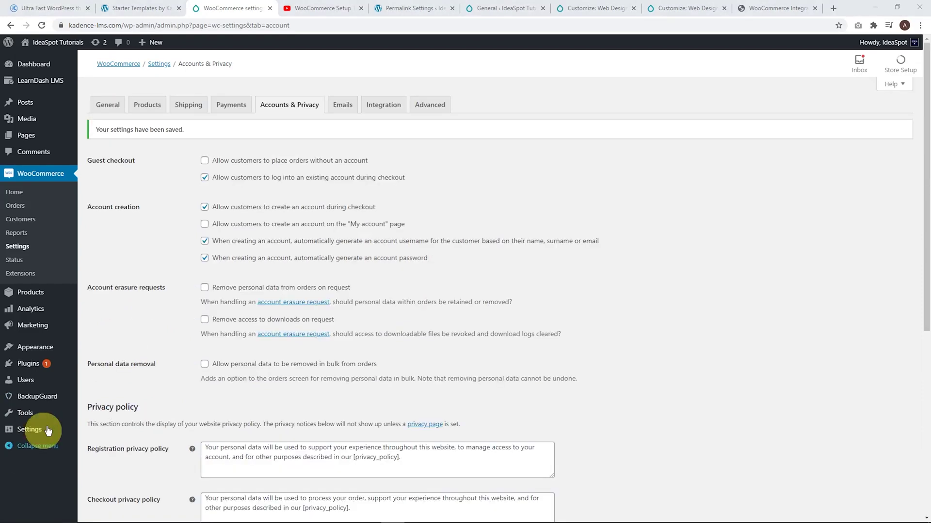
# Save WooCommerce's product settings with redirection to the cart after successful addition turned on and product reviews turned off.
pyautogui.click(146, 110)
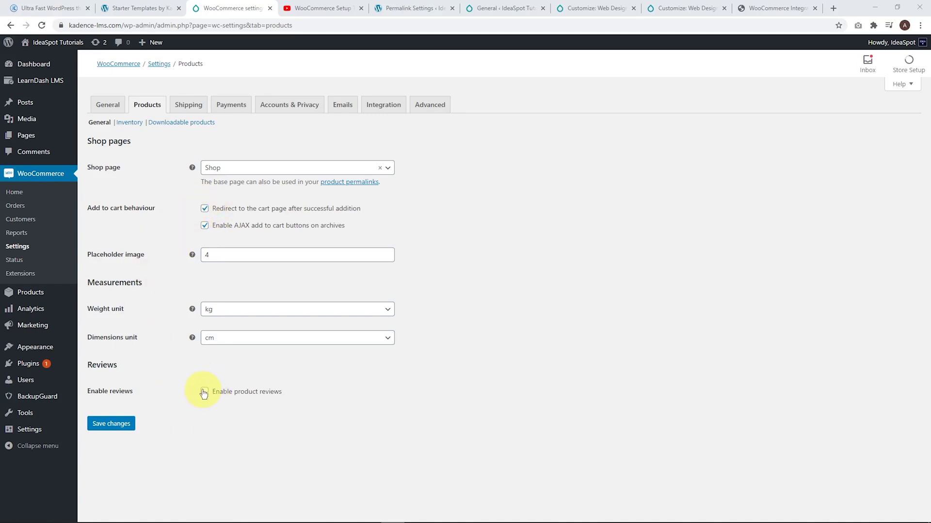
pyautogui.click(122, 427)
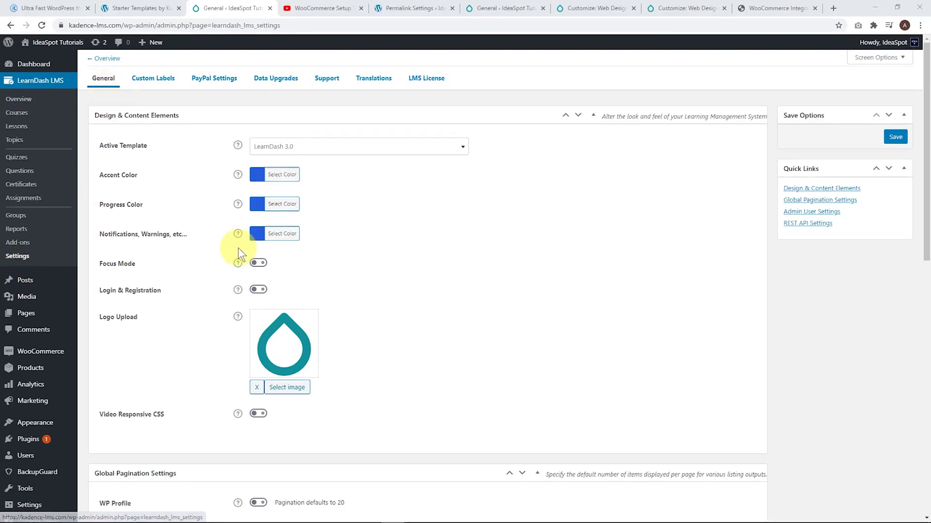
# Enable Login & Registration in LearnDash's general settings, save, and open WordPress's General Settings.
pyautogui.click(257, 291)
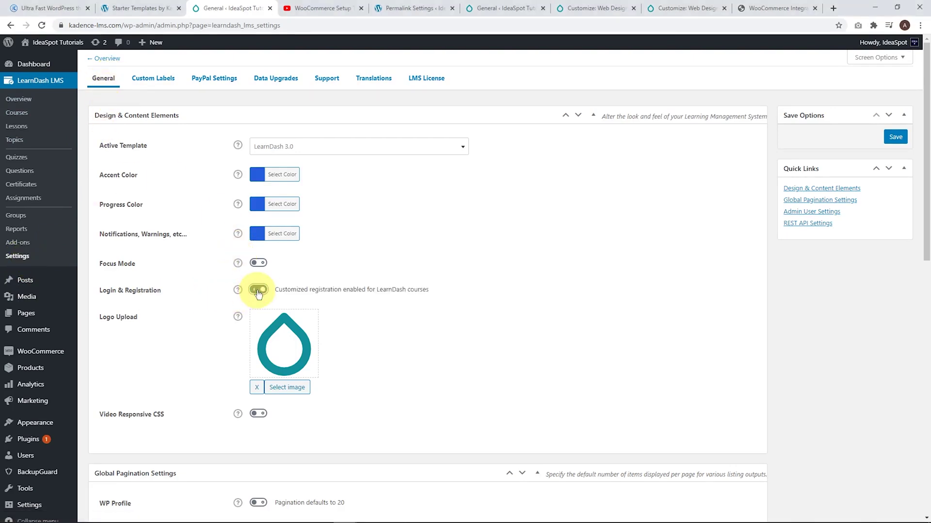
pyautogui.click(894, 136)
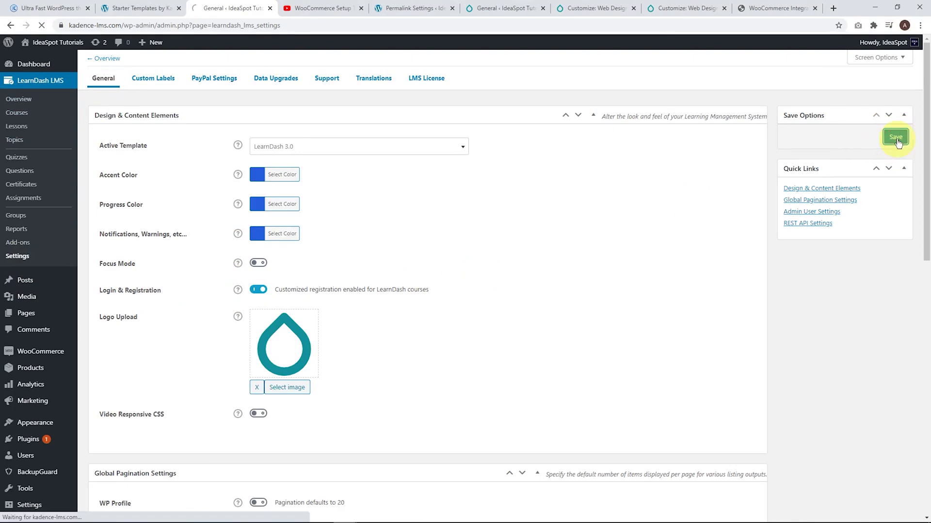
pyautogui.click(30, 505)
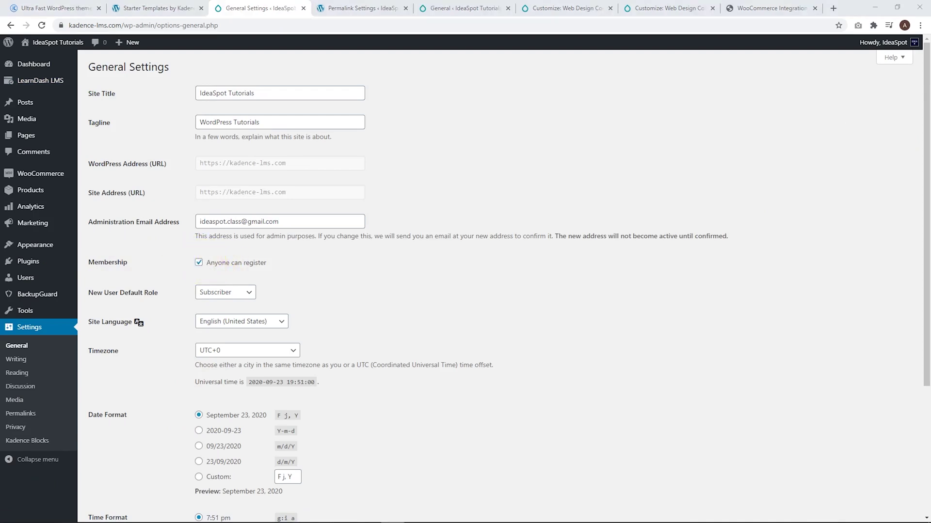
# Add a new WooCommerce product and name it "Web Design Course" after the course page's title.
pyautogui.moveTo(30, 190)
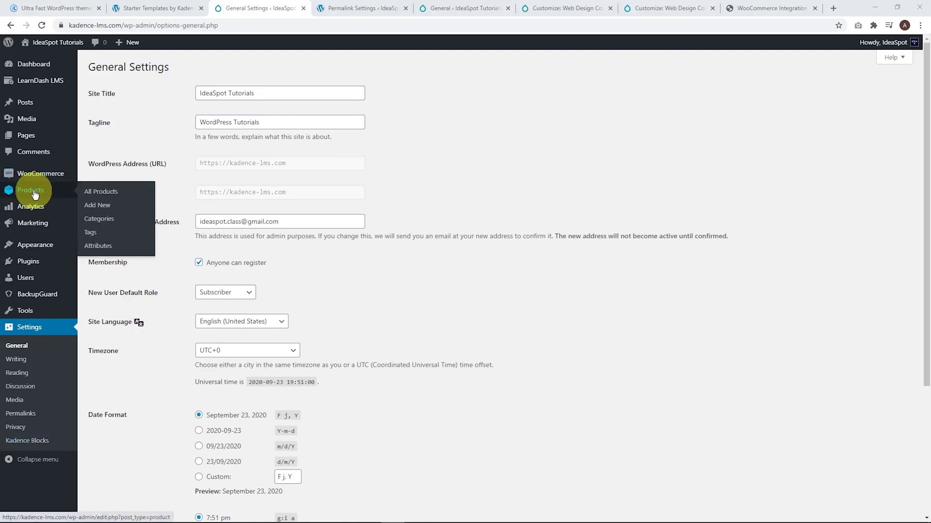
pyautogui.click(96, 206)
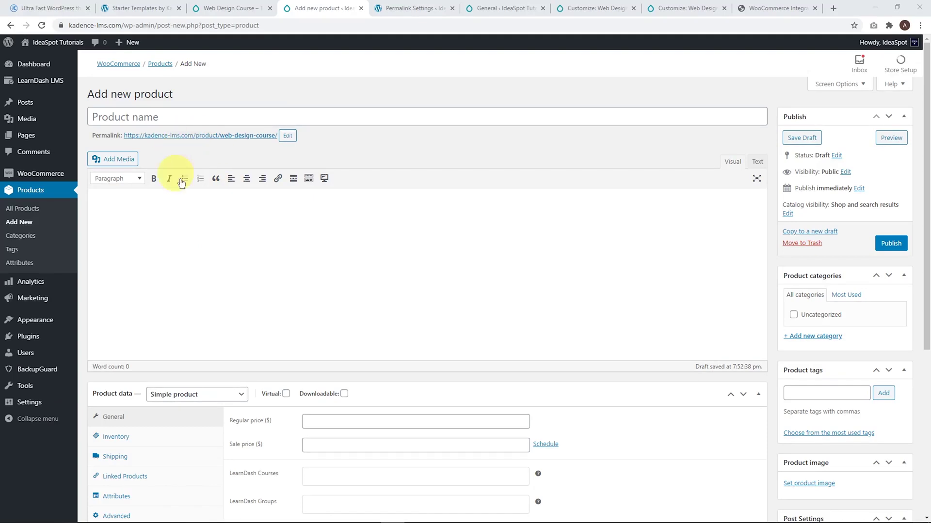
pyautogui.click(241, 5)
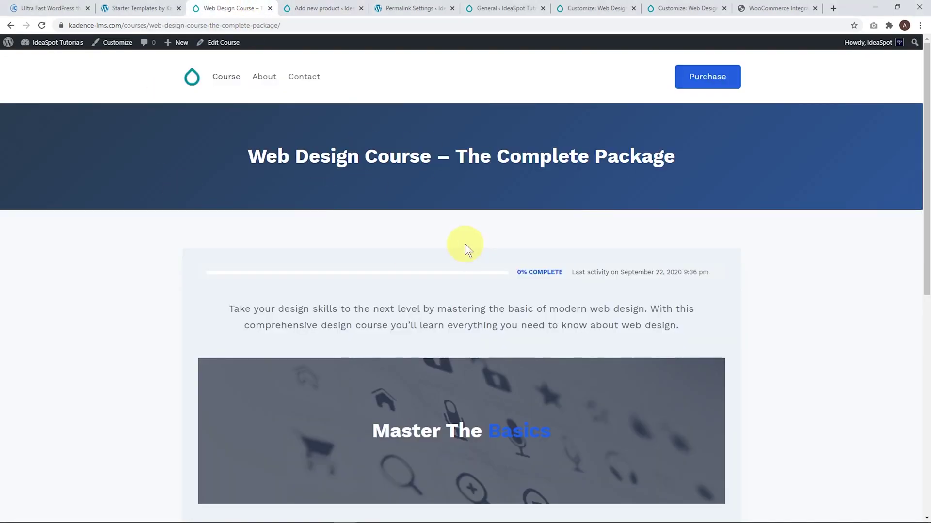
pyautogui.click(299, 5)
pyautogui.write('Web Design Course')
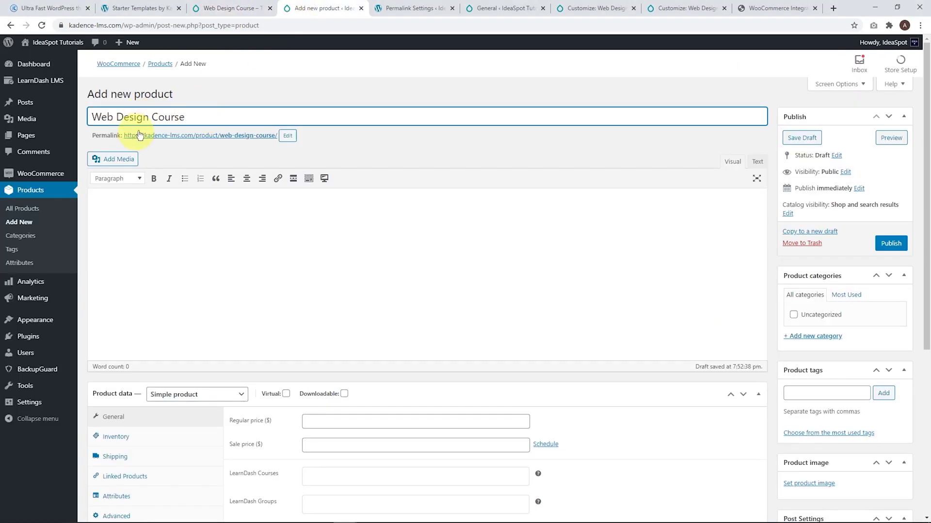
# Enter the web design course's introductory text as the product description and set the regular price to 99.
pyautogui.click(185, 247)
pyautogui.write('Take your design skills to the next level by mastering the basic of modern web design. With this comprehensive design course you’ll learn everything you need to know about web design.')
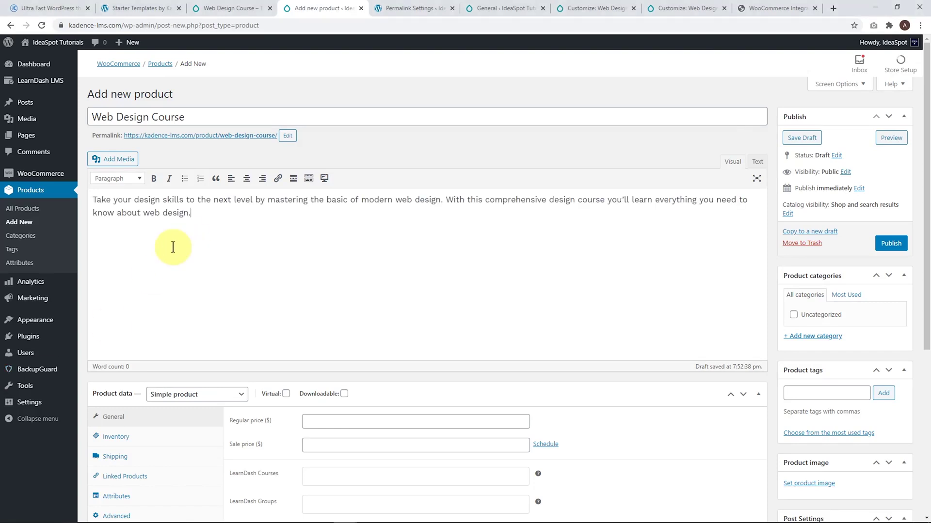
pyautogui.scroll(-2, 287, 303)
pyautogui.click(327, 324)
pyautogui.write('99')
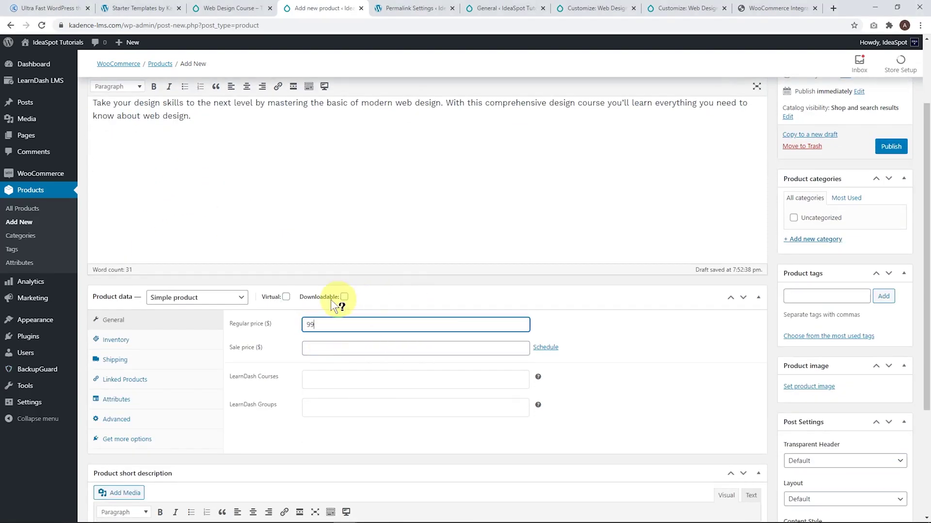
# Mark the product as virtual and change its product type to Course.
pyautogui.click(286, 297)
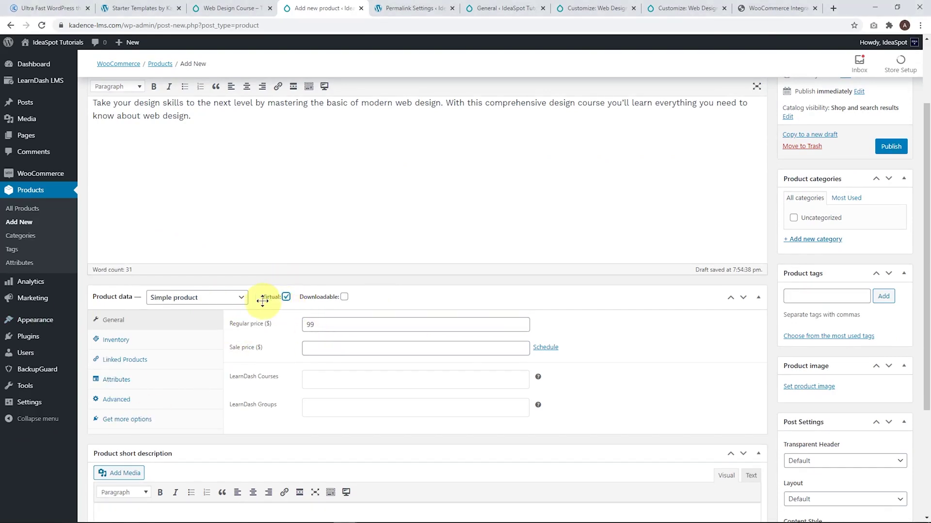
pyautogui.click(229, 303)
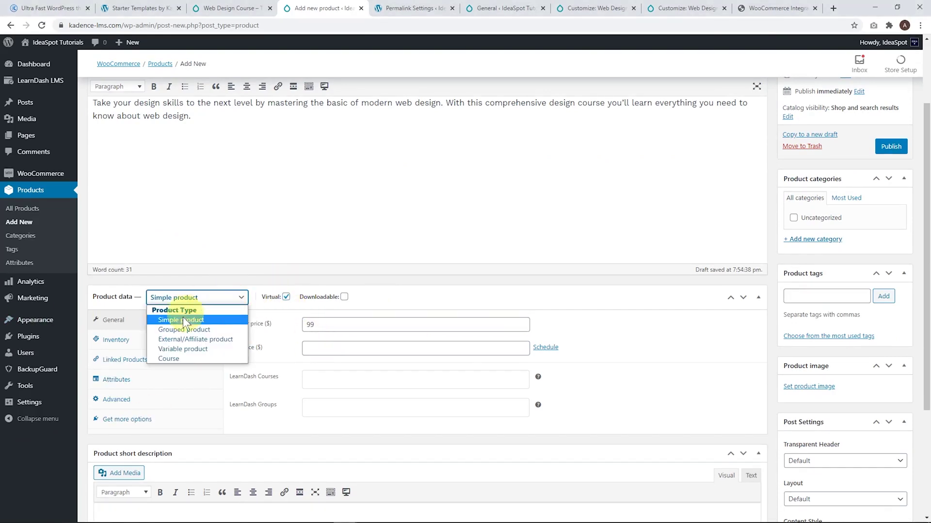
pyautogui.click(166, 359)
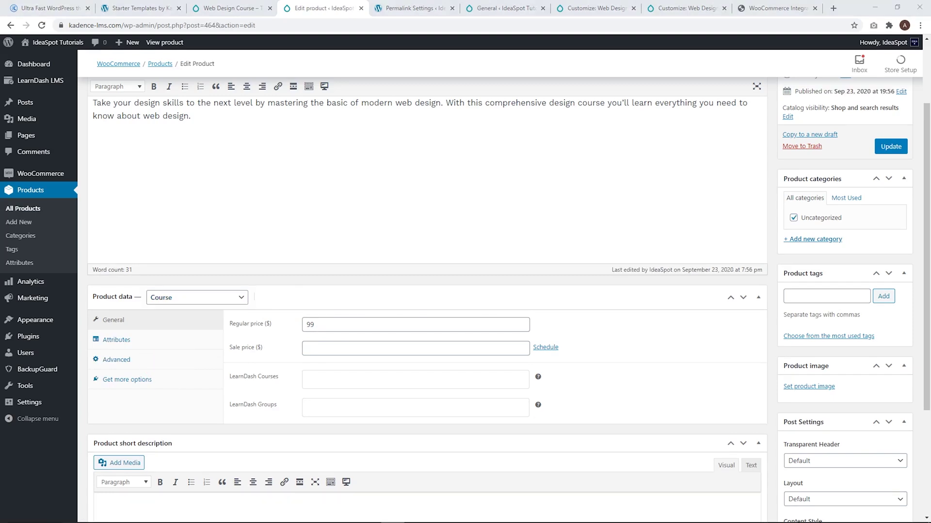
# Link the product to the LearnDash course "Web Design Course – The Complete Package" and update the product.
pyautogui.click(330, 377)
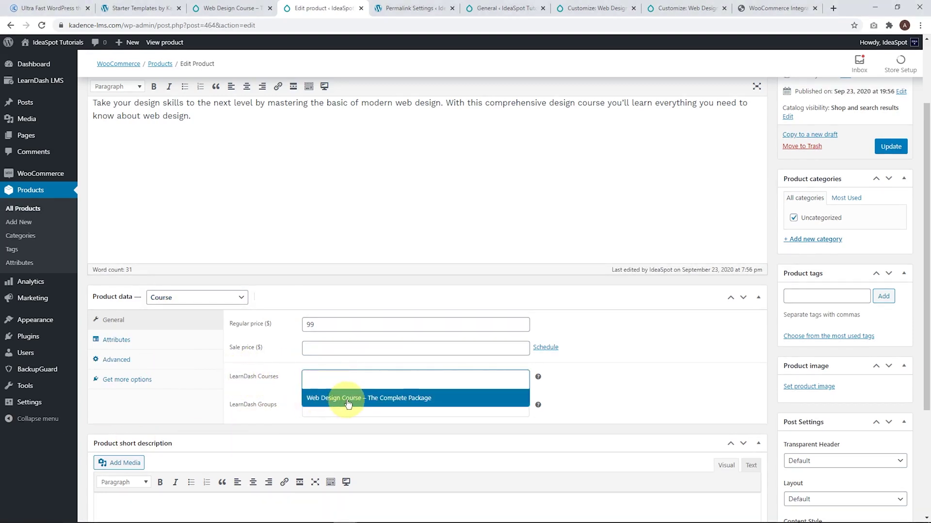
pyautogui.click(388, 399)
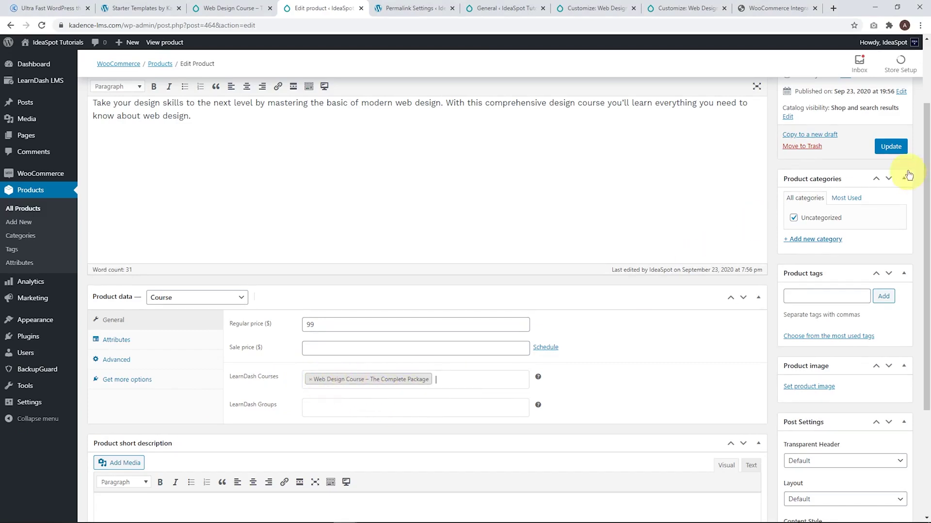
pyautogui.click(891, 147)
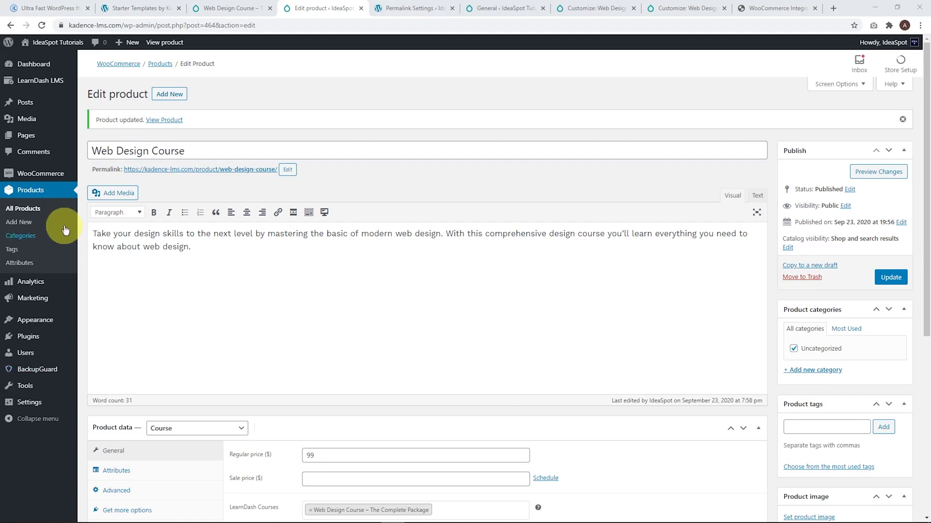
# Look up the Web Design Course product's ID in the list of all products.
pyautogui.click(23, 211)
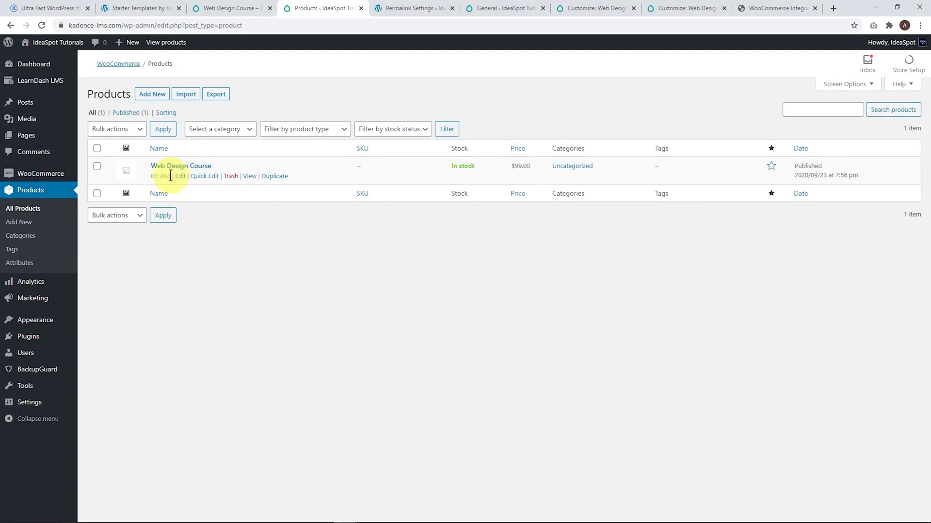
pyautogui.moveTo(164, 177)
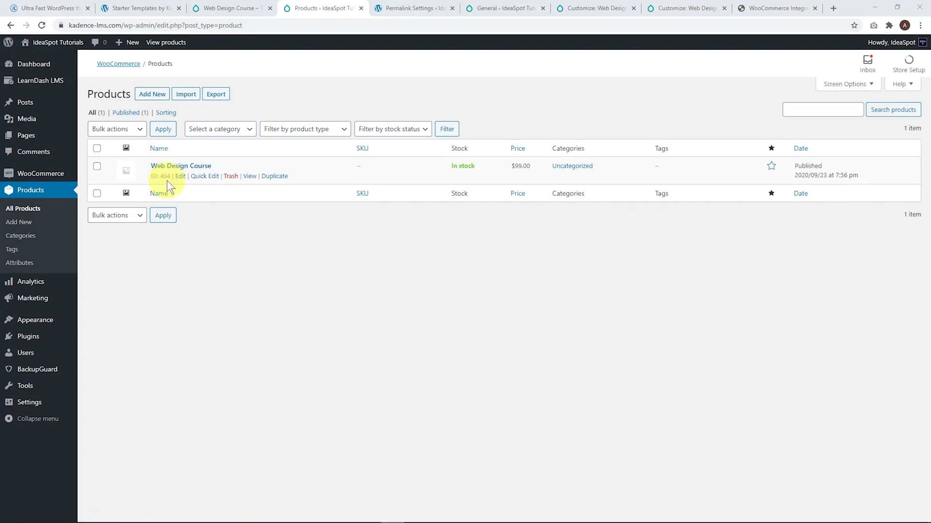
# Set the access mode of the LearnDash course "Web Design Course – The Complete Package" to Closed in its course settings.
pyautogui.moveTo(39, 86)
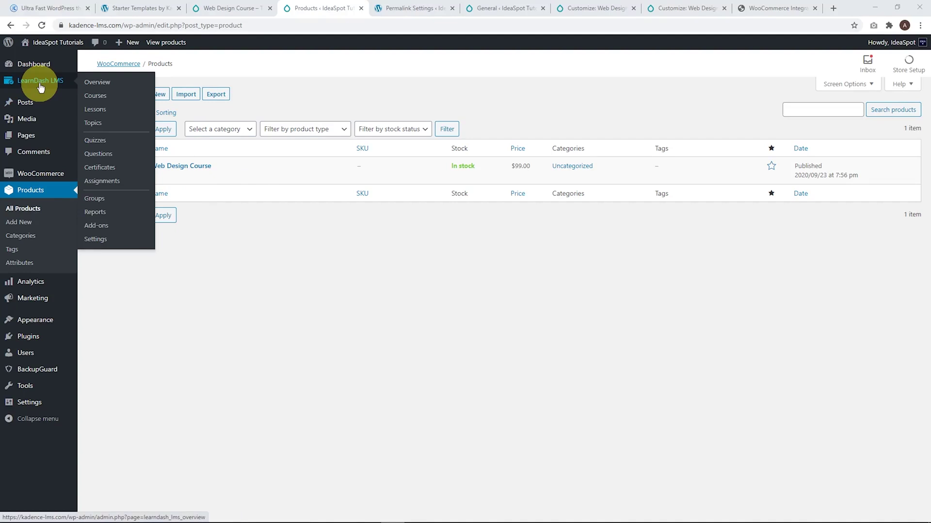
pyautogui.click(97, 99)
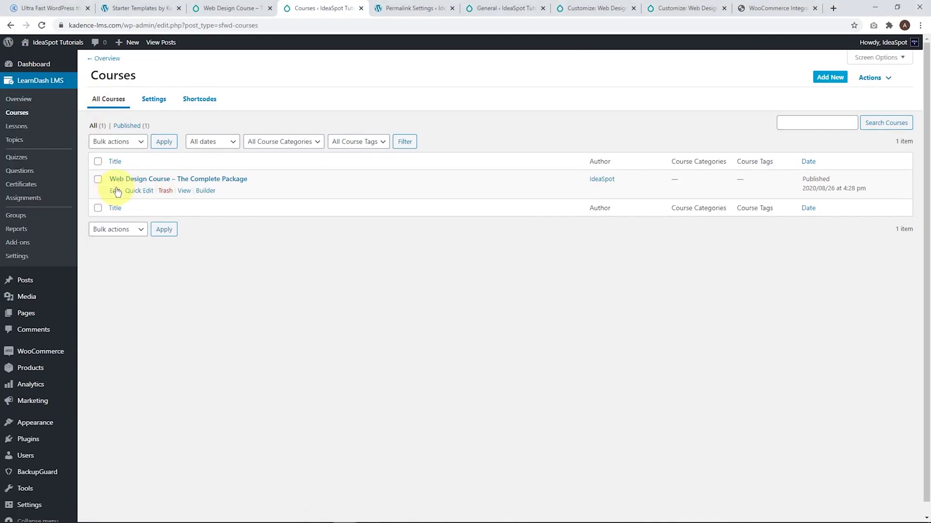
pyautogui.click(116, 190)
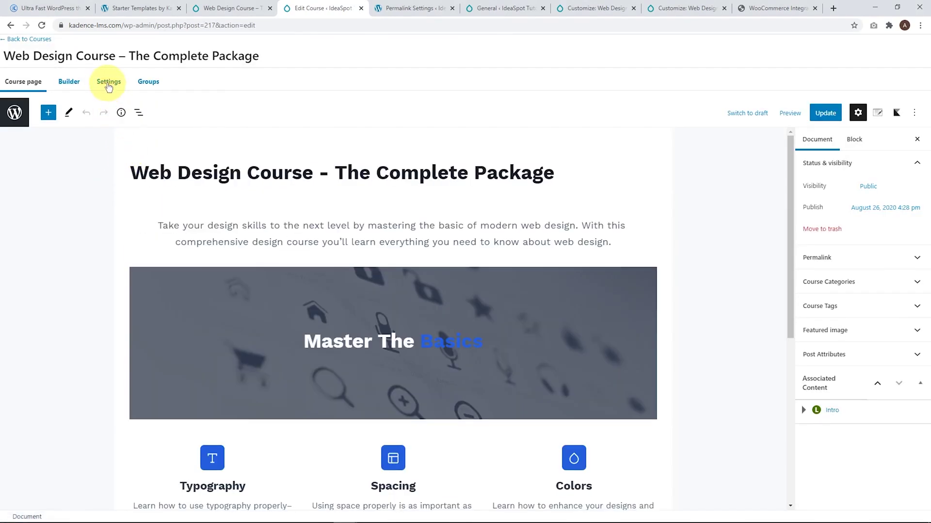
pyautogui.click(109, 85)
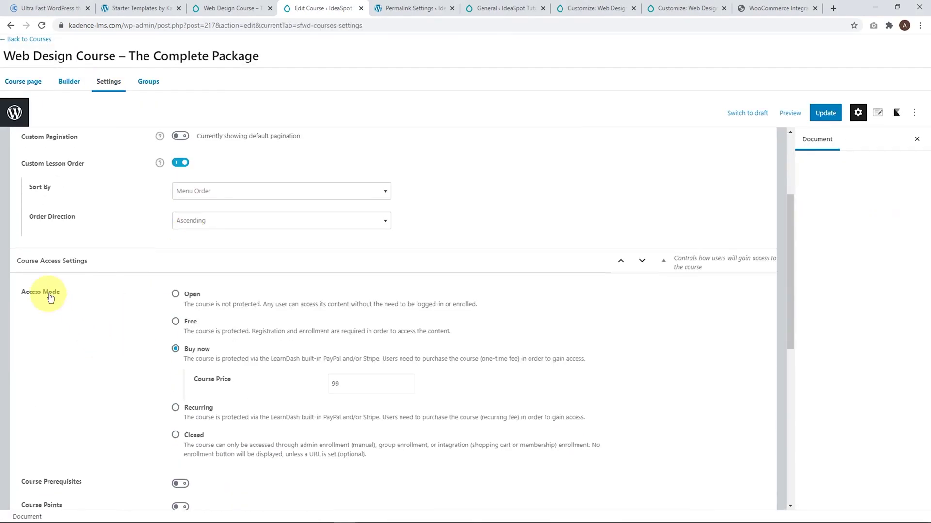
pyautogui.scroll(-2, 125, 368)
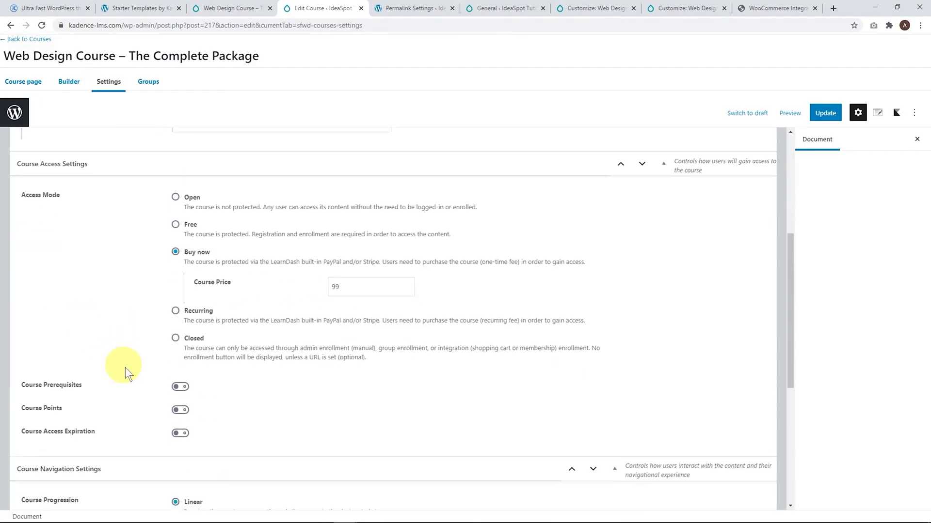
pyautogui.click(175, 339)
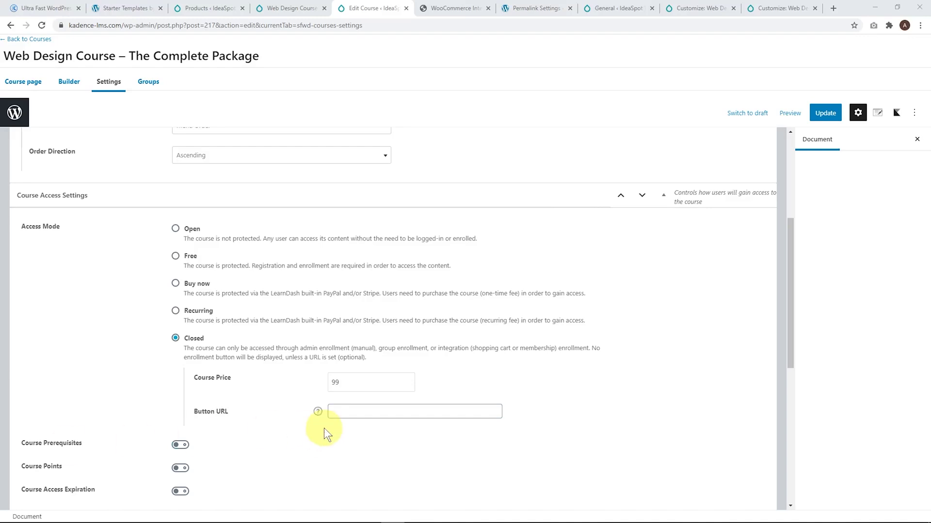
pyautogui.click(332, 411)
pyautogui.write('https://kadence-lms.com/cart/?add-to-cart=464')
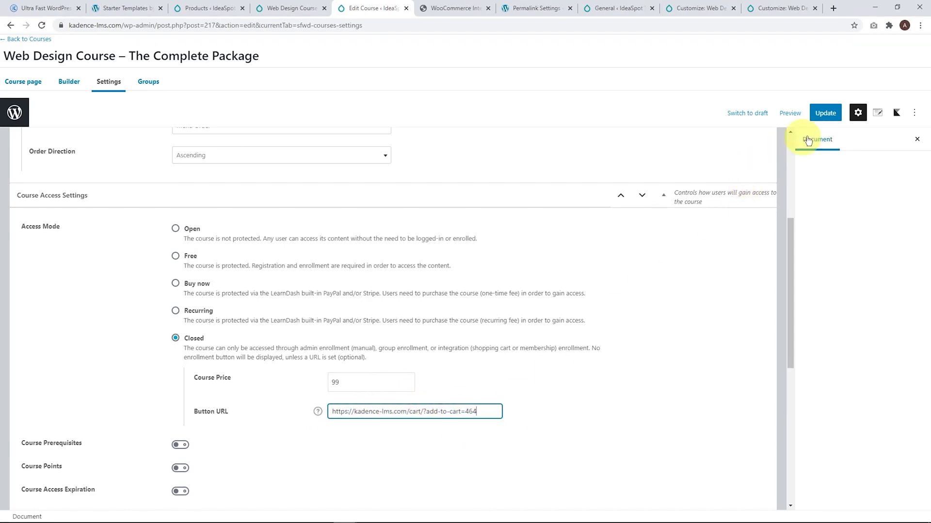
pyautogui.click(829, 116)
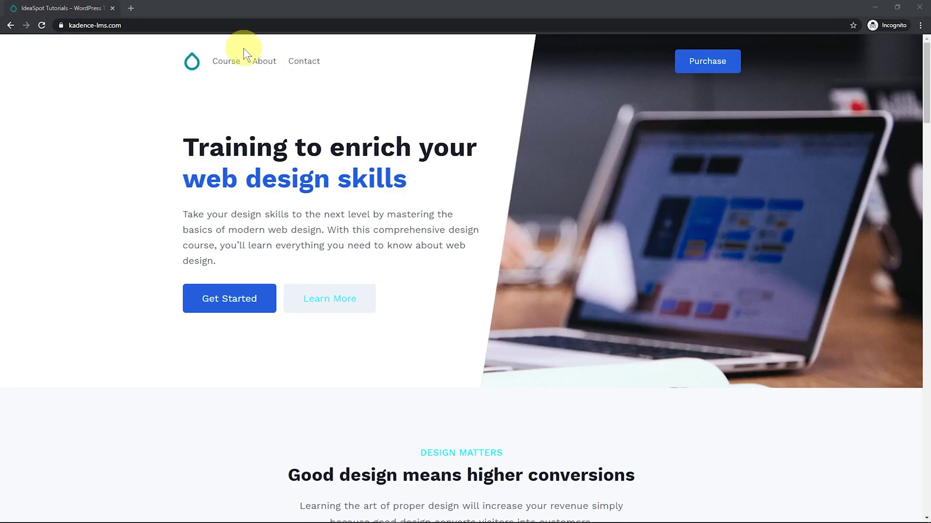
# Test the purchase in the incognito window by taking the course from its course page and proceeding from the cart to checkout.
pyautogui.click(226, 68)
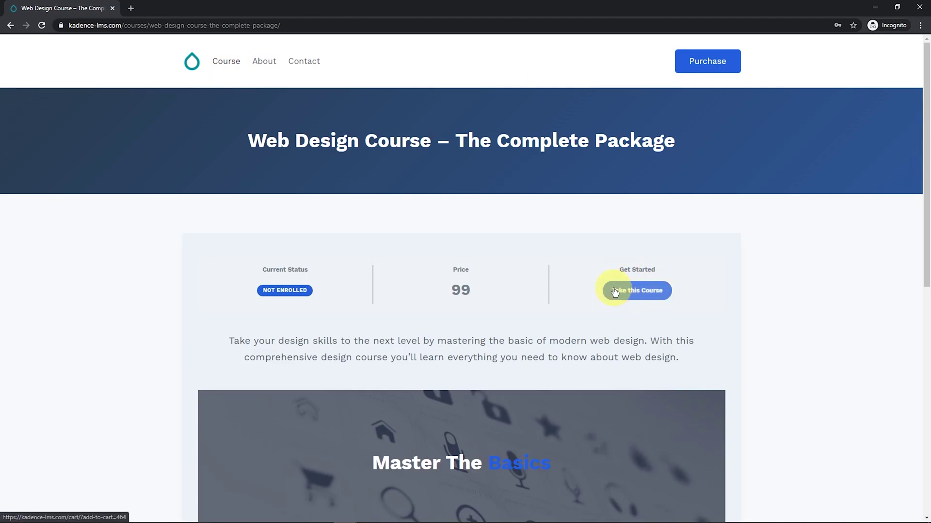
pyautogui.click(623, 296)
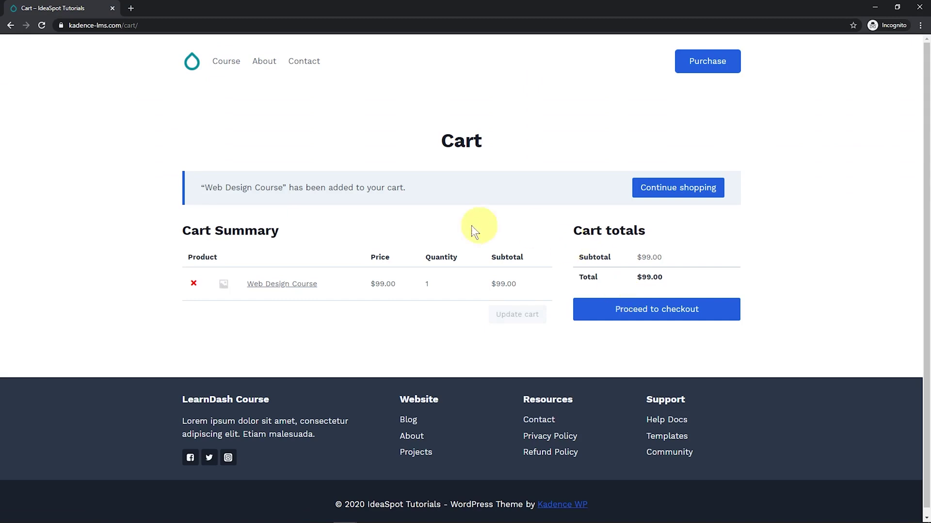
pyautogui.click(641, 314)
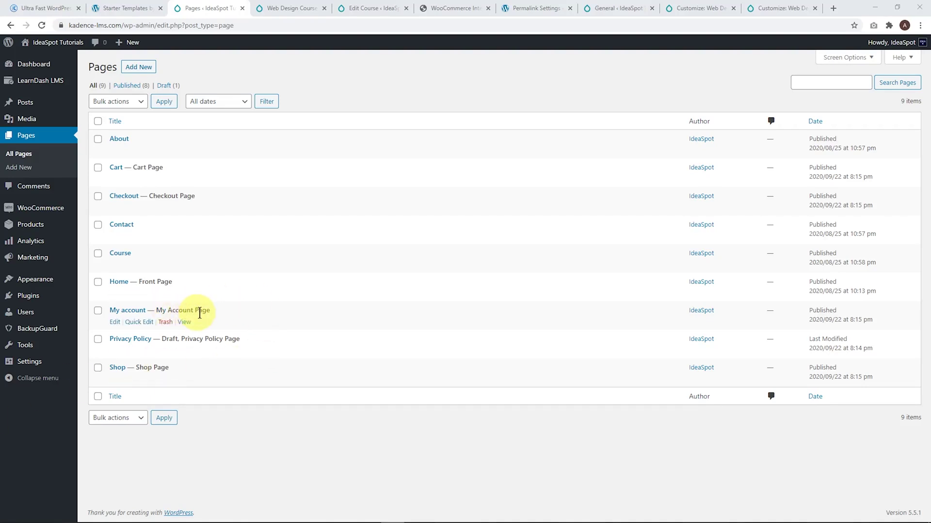
# Open the My account page for editing and remove its WooCommerce shortcode block.
pyautogui.click(117, 323)
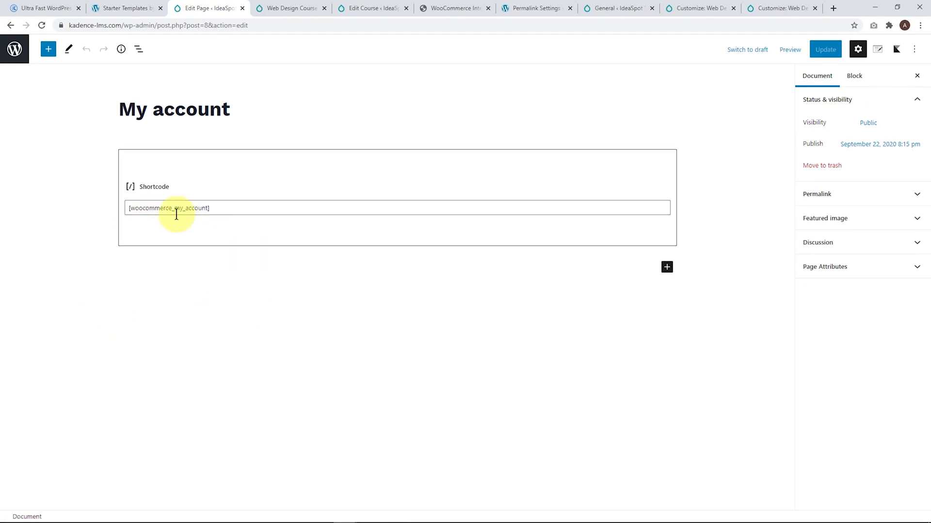
pyautogui.click(202, 173)
pyautogui.click(155, 132)
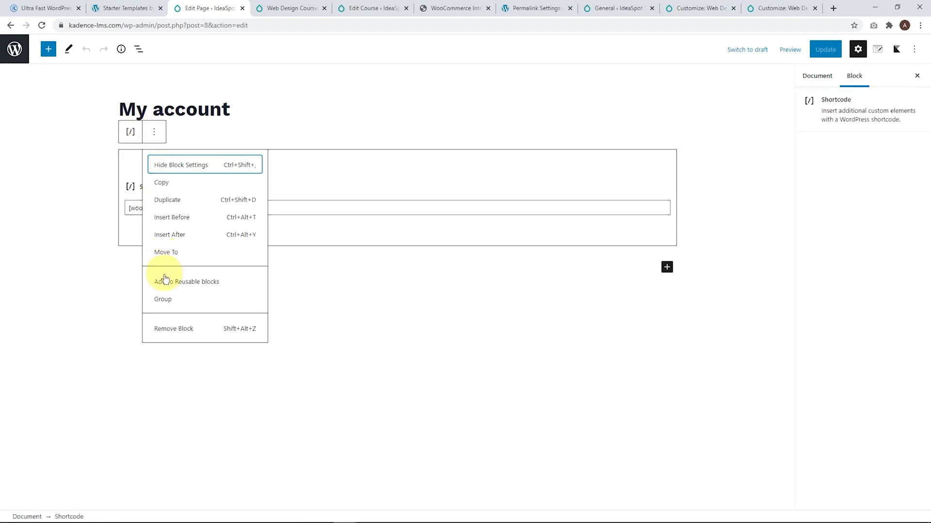
pyautogui.click(165, 331)
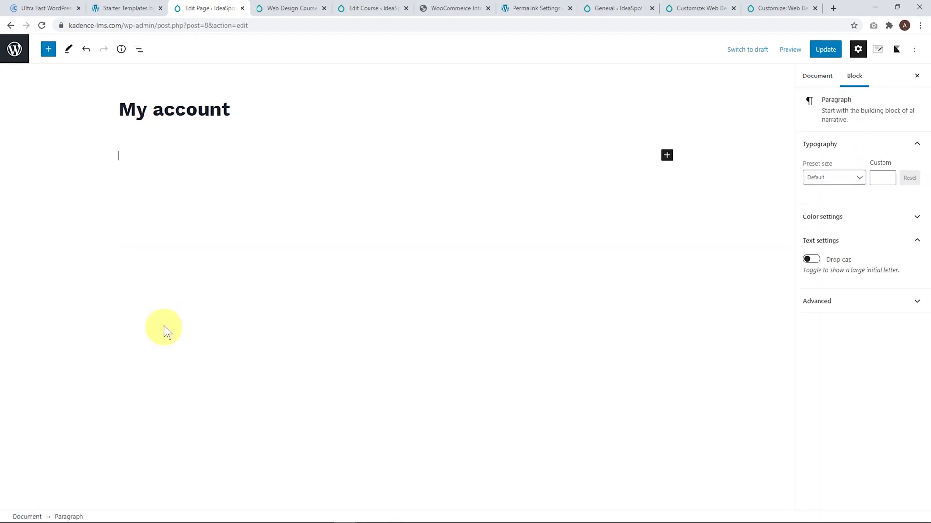
# Add a Kadence Row Layout to the My account page using the blue "Lets Connect!" section from the library's Call-to-action category.
pyautogui.click(155, 186)
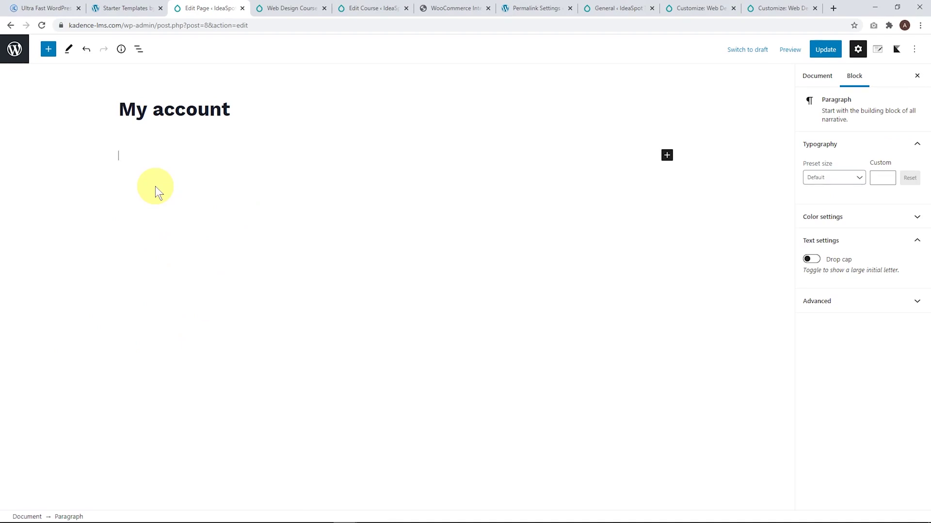
pyautogui.click(667, 156)
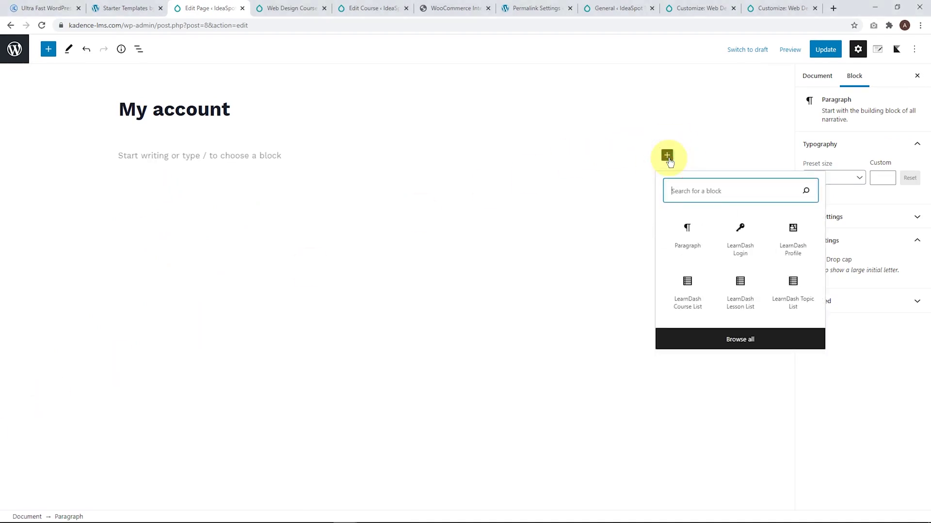
pyautogui.click(712, 339)
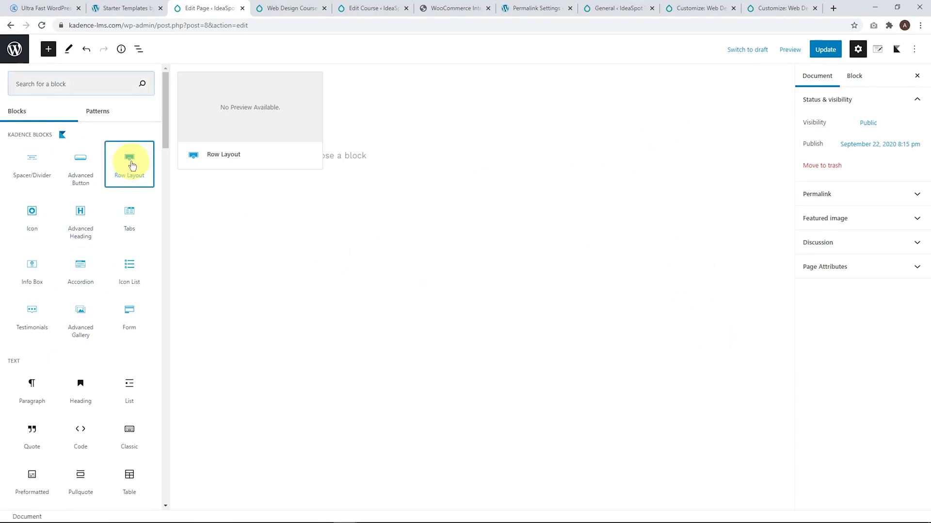
pyautogui.click(129, 162)
pyautogui.click(380, 284)
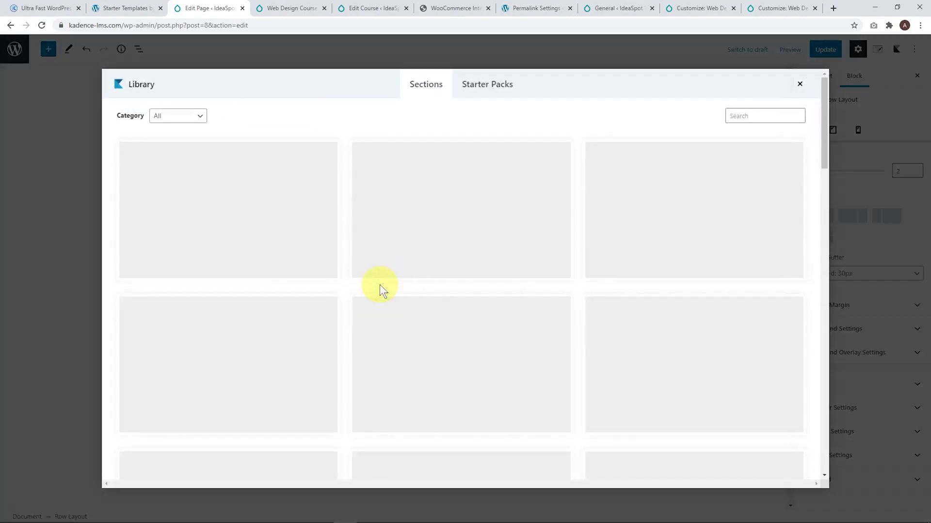
pyautogui.click(174, 115)
pyautogui.click(175, 147)
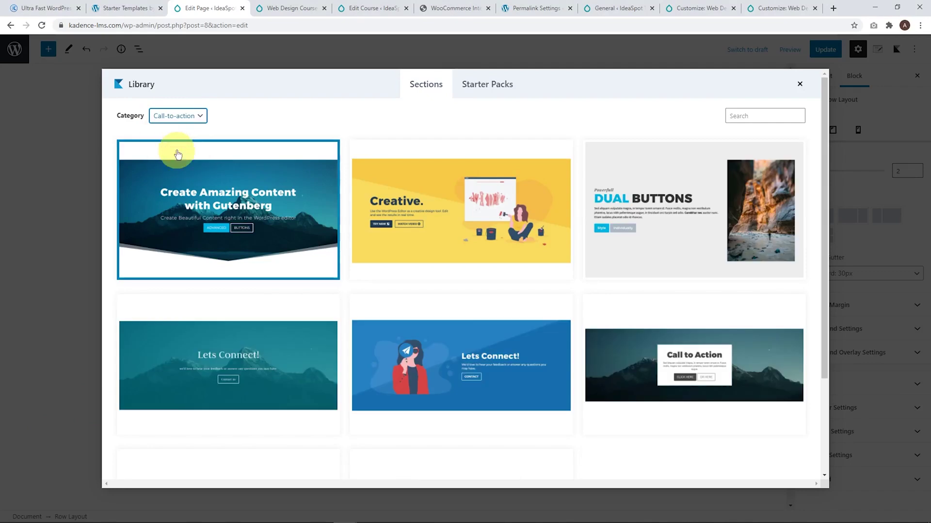
pyautogui.click(412, 365)
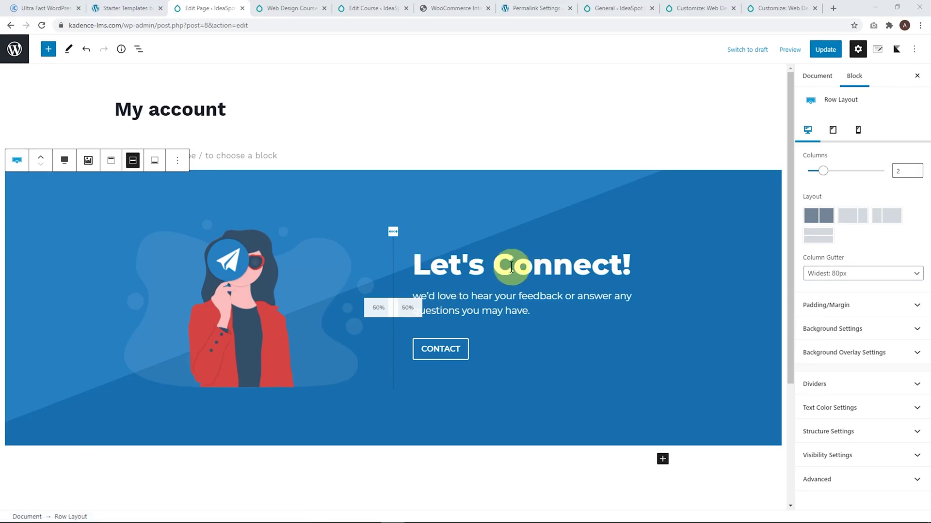
# Replace the "Let's Connect!" heading with "Student Account".
pyautogui.click(547, 268)
pyautogui.moveTo(606, 209); pyautogui.dragTo(412, 213)
pyautogui.write('Student Account')
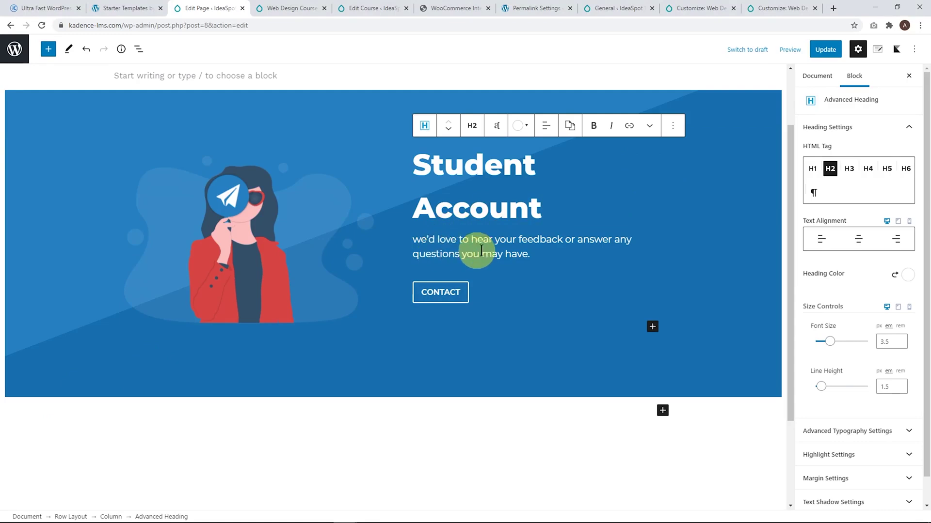
# Replace the text below the heading with "You can login and log out of your account here:".
pyautogui.click(537, 252)
pyautogui.moveTo(532, 253); pyautogui.dragTo(399, 241)
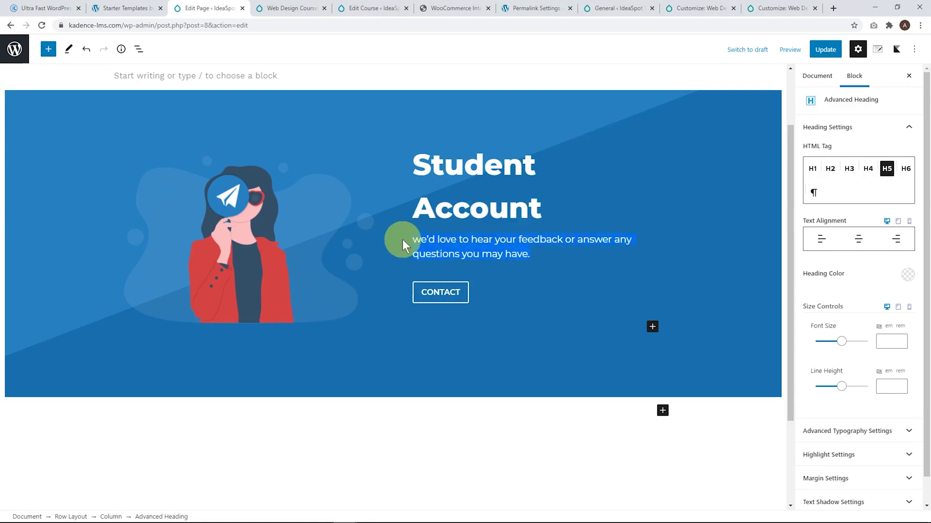
pyautogui.click(498, 249)
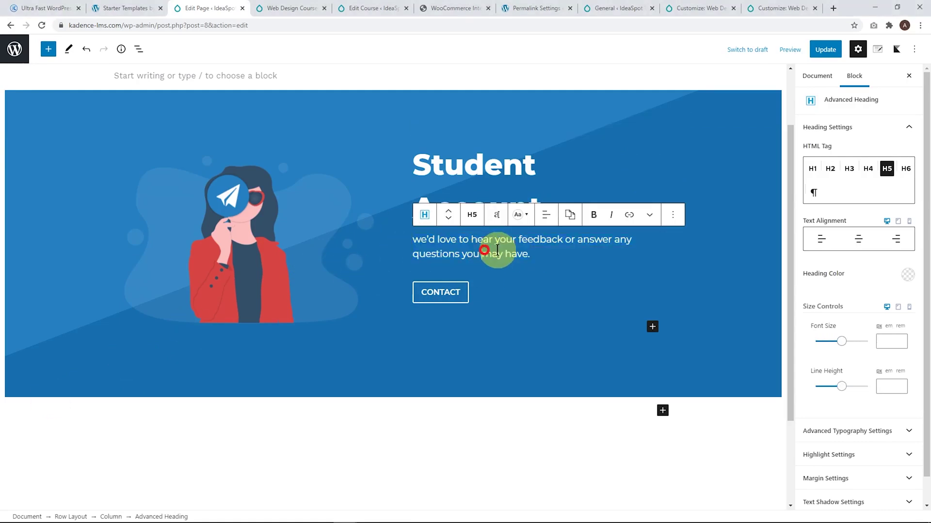
pyautogui.moveTo(532, 254); pyautogui.dragTo(417, 242)
pyautogui.write('You can login and log out of your account here:')
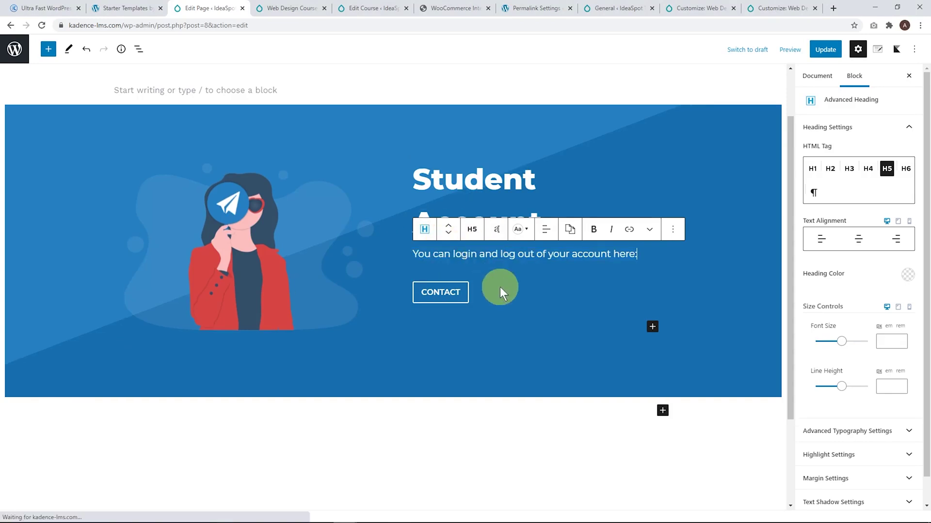
# Add a LearnDash Login block below the Contact button in the Student Account section.
pyautogui.click(472, 298)
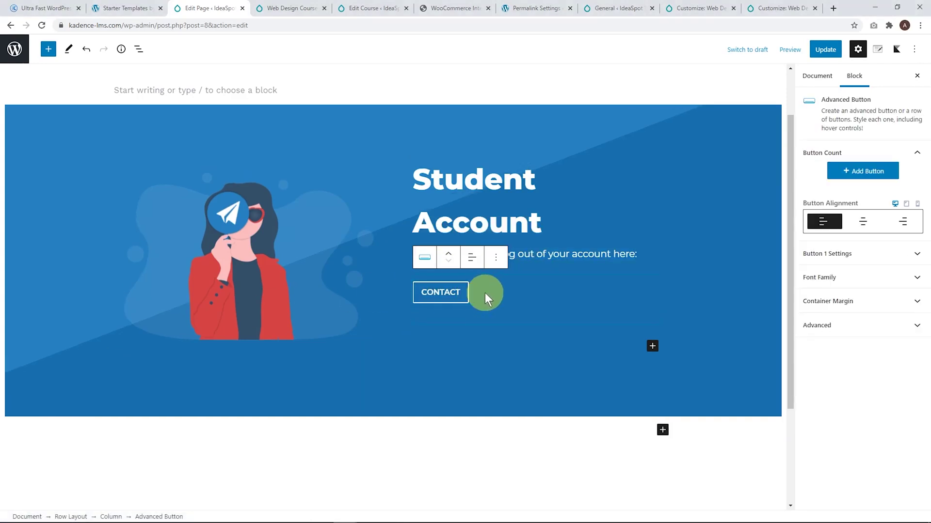
pyautogui.click(485, 292)
pyautogui.click(653, 253)
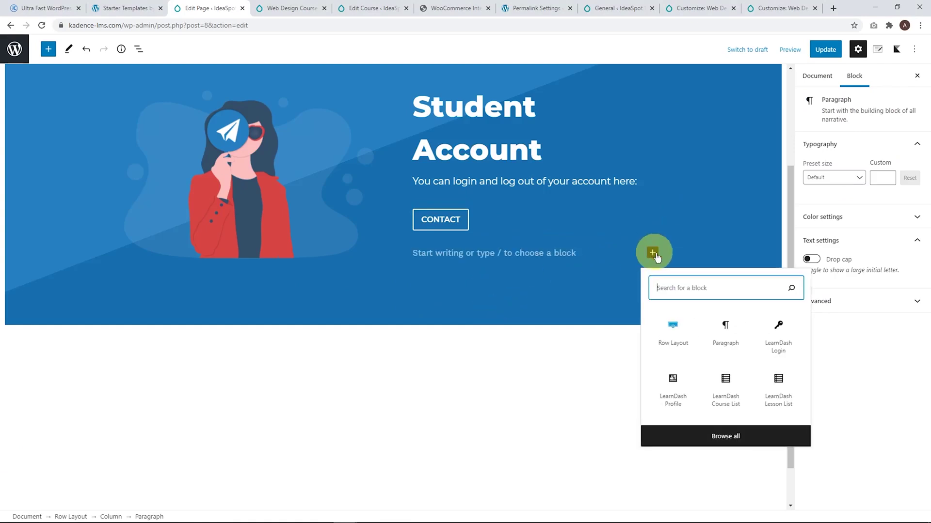
pyautogui.click(706, 431)
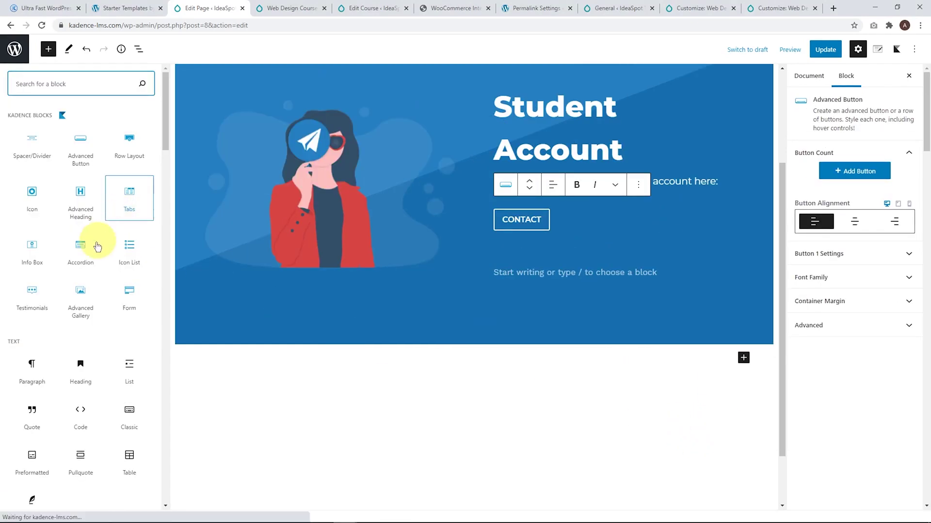
pyautogui.scroll(-15, 80, 267)
pyautogui.scroll(-11, 81, 292)
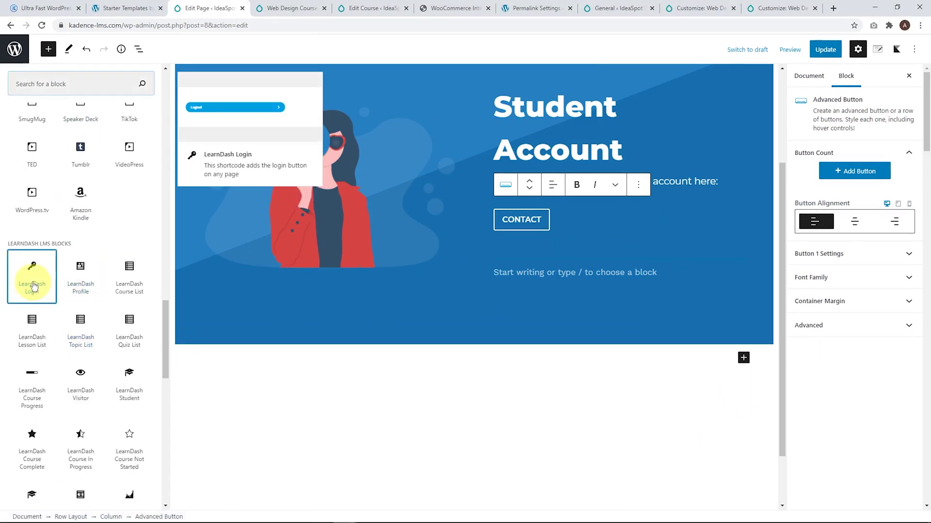
pyautogui.click(37, 283)
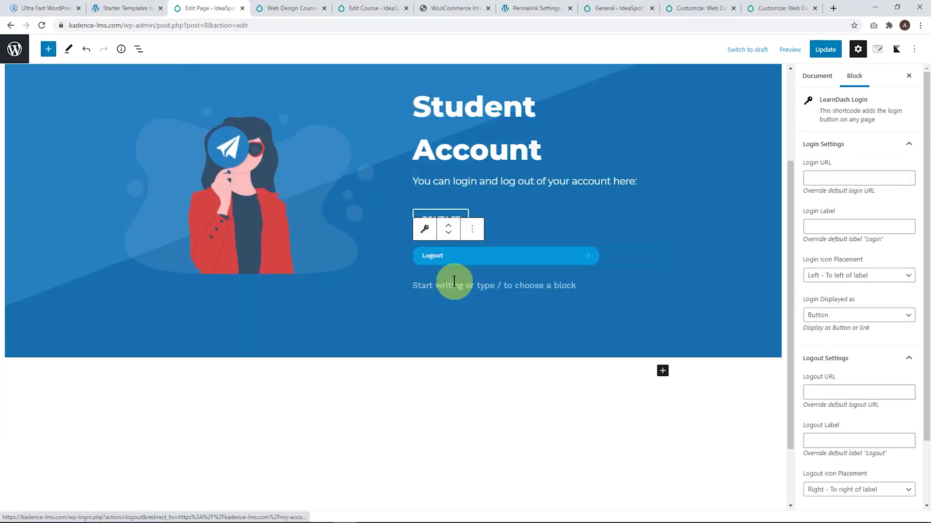
# Remove the Contact button block from the Student Account section and update the page.
pyautogui.click(471, 213)
pyautogui.click(496, 165)
pyautogui.click(520, 380)
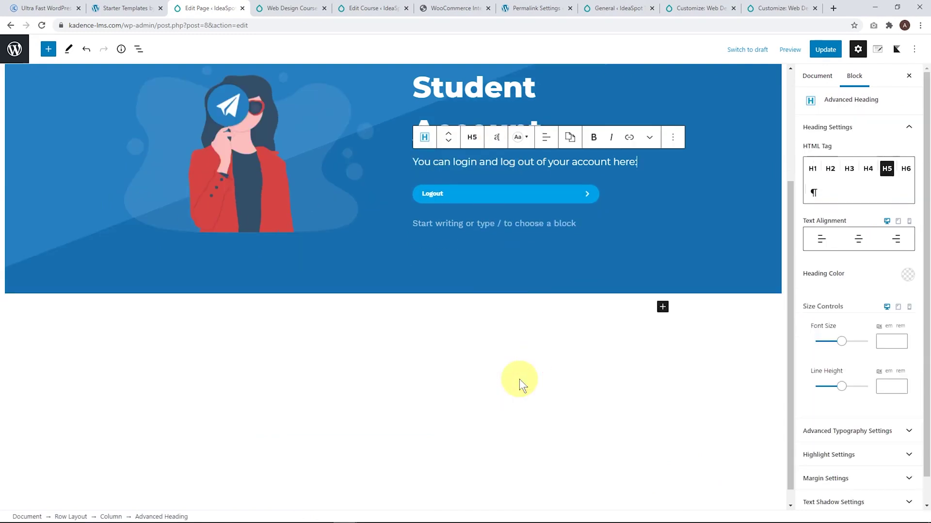
pyautogui.scroll(2, 727, 164)
pyautogui.click(825, 49)
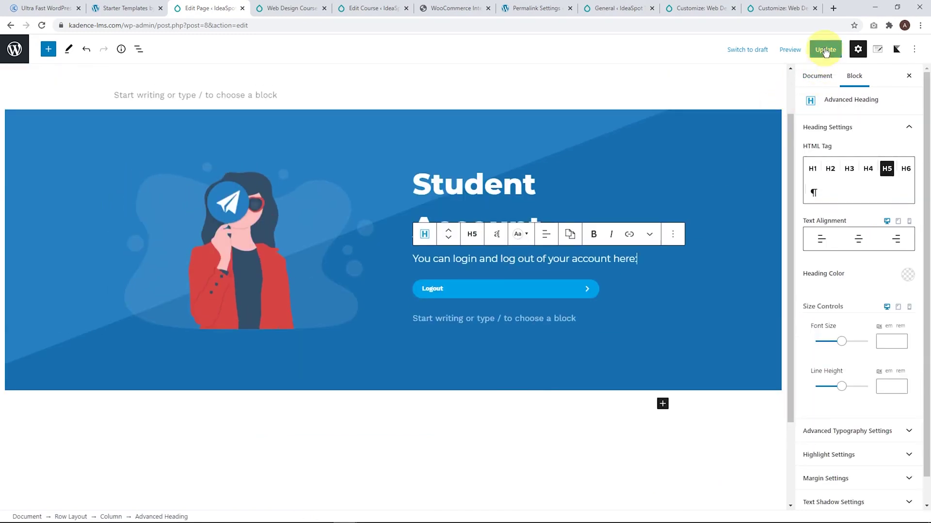
# Replace the woman illustration with the courses-icon.png image from the media library and update the page.
pyautogui.scroll(1, 787, 70)
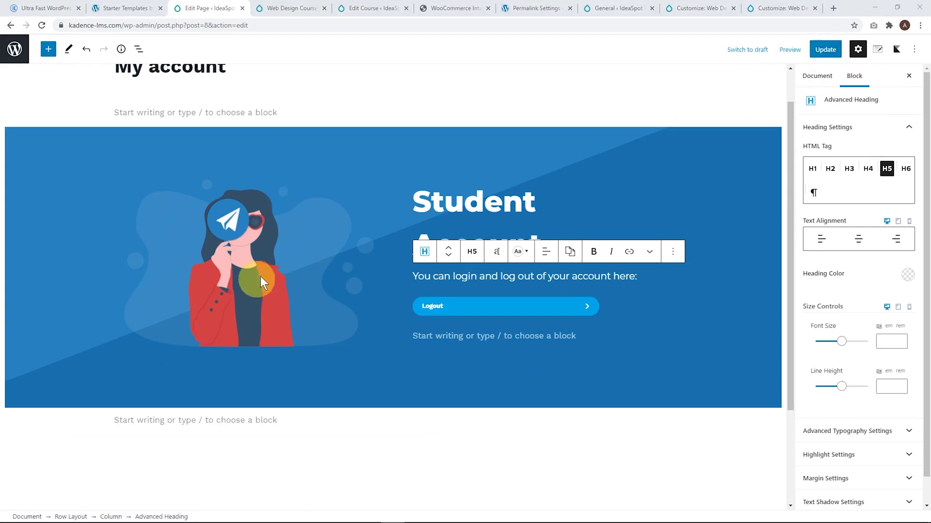
pyautogui.click(238, 269)
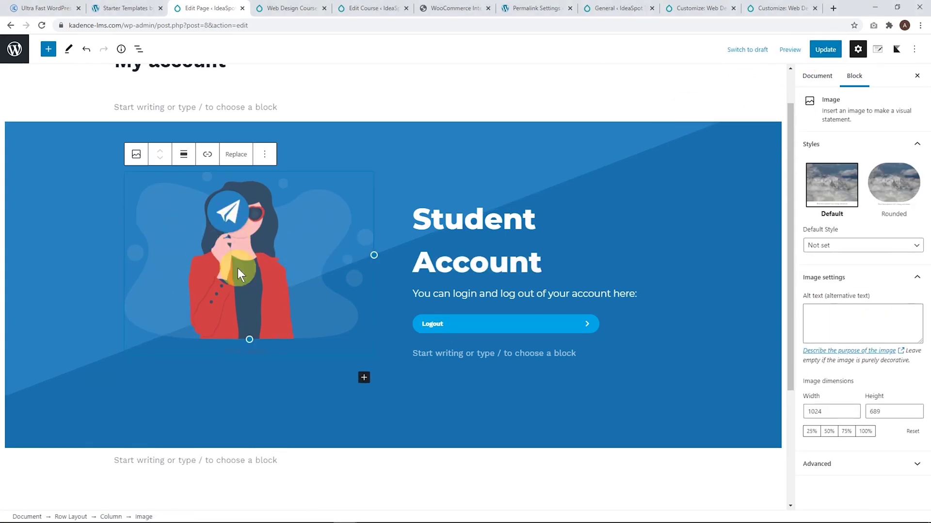
pyautogui.click(238, 154)
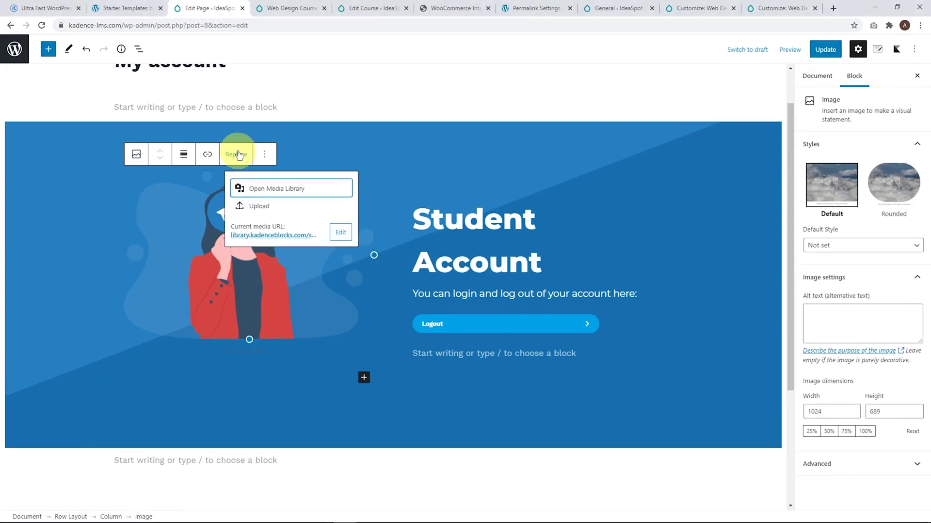
pyautogui.click(264, 193)
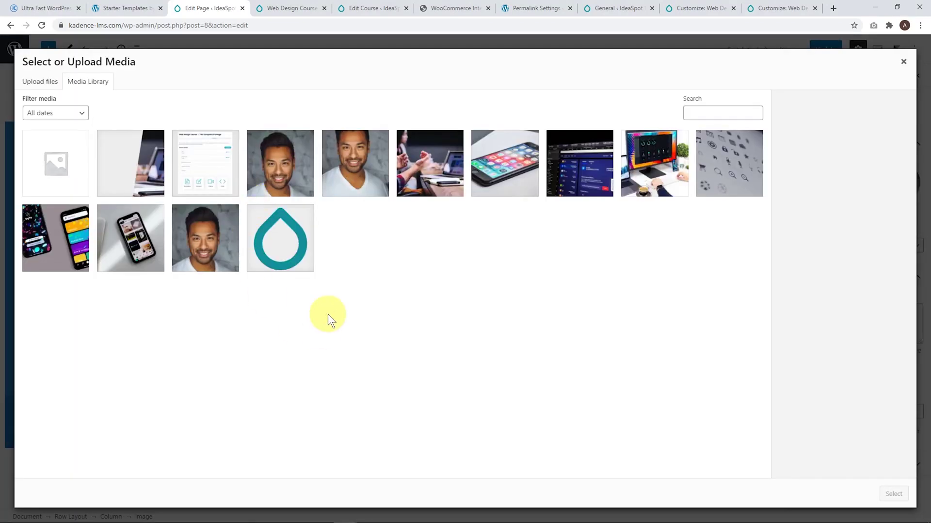
pyautogui.click(277, 249)
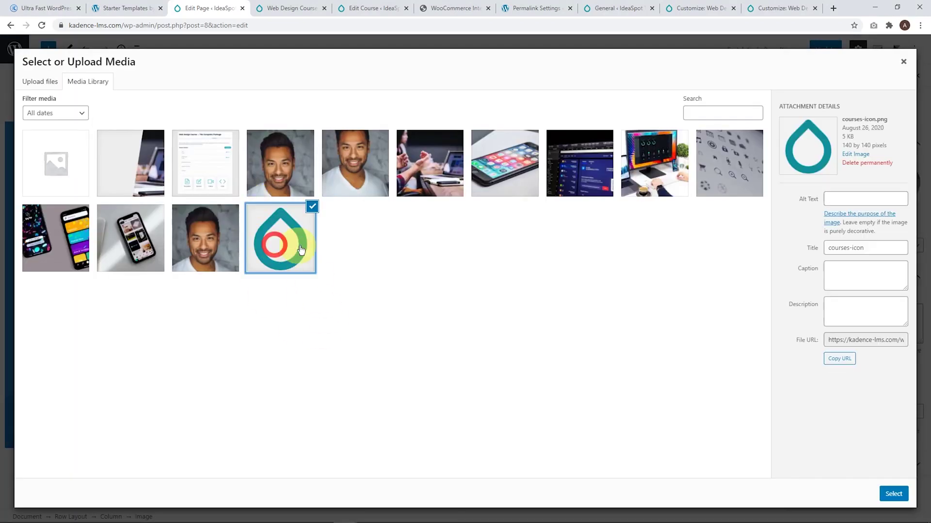
pyautogui.click(894, 495)
pyautogui.click(295, 342)
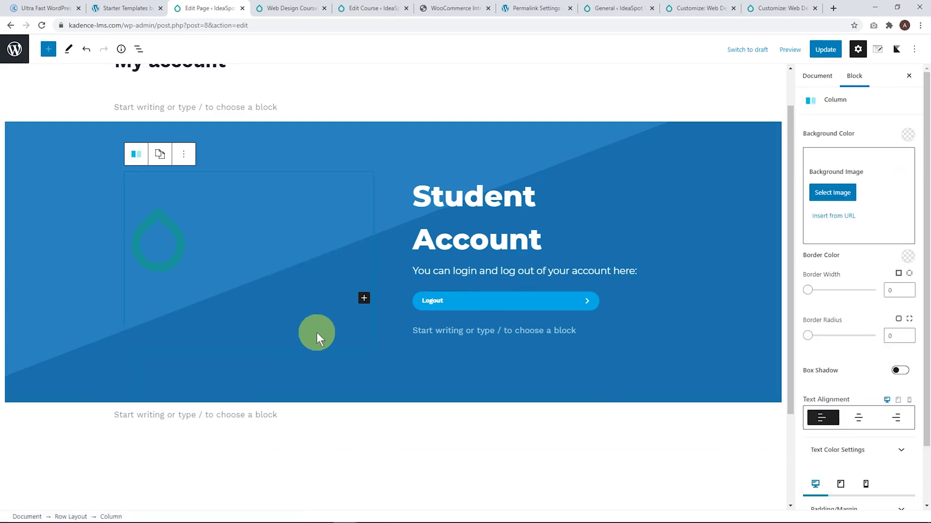
pyautogui.click(826, 49)
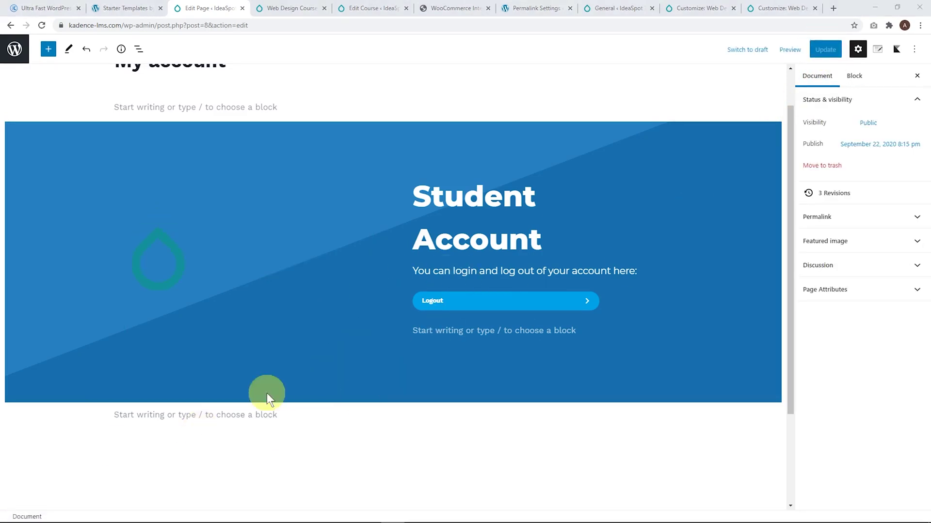
# Find the LearnDash blocks by searching for "learn" and insert a LearnDash Profile block below the Student Account row.
pyautogui.click(249, 413)
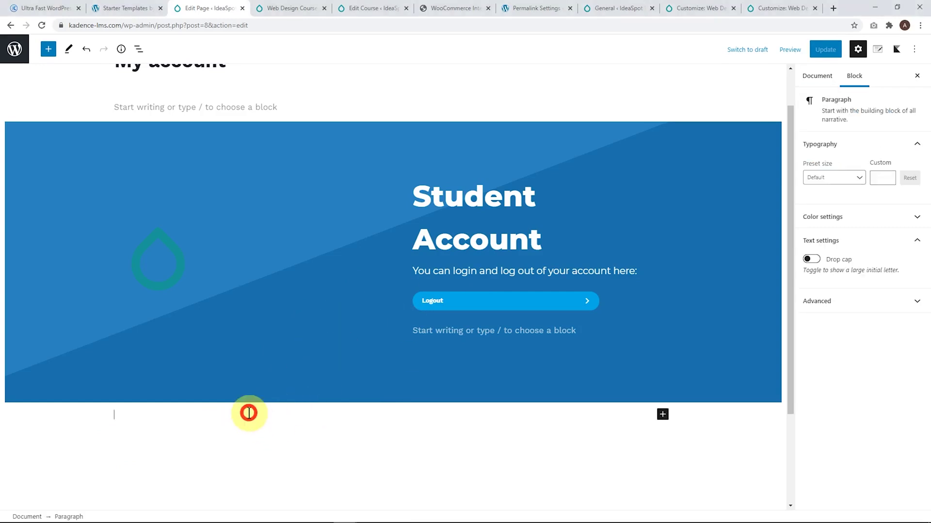
pyautogui.click(662, 416)
pyautogui.click(712, 393)
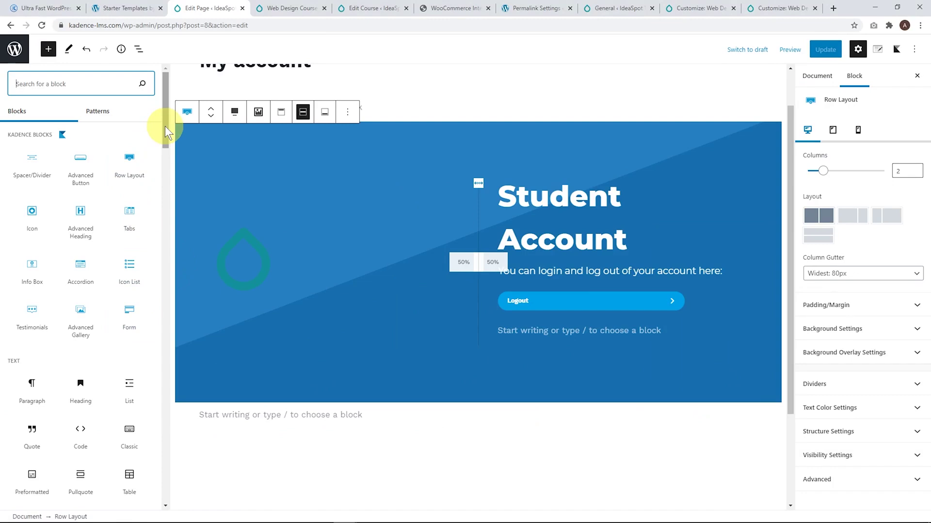
pyautogui.write('learn')
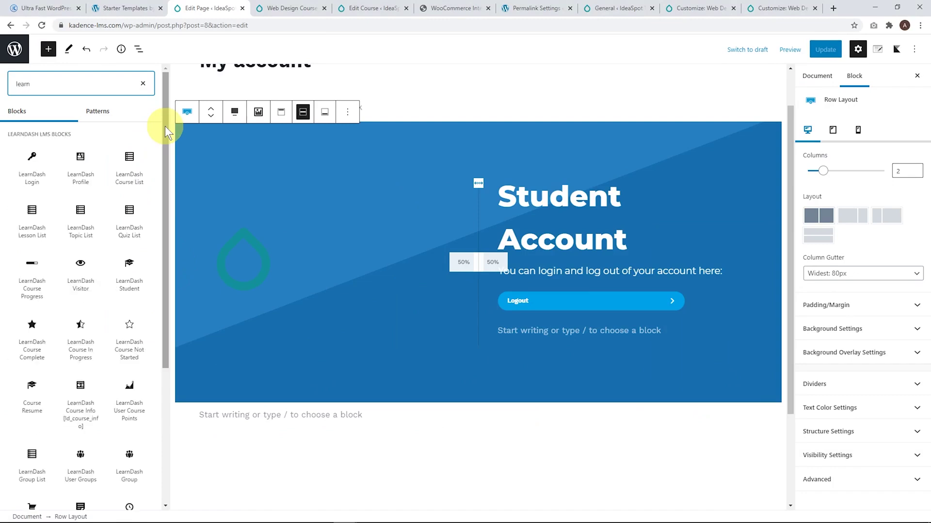
pyautogui.click(73, 187)
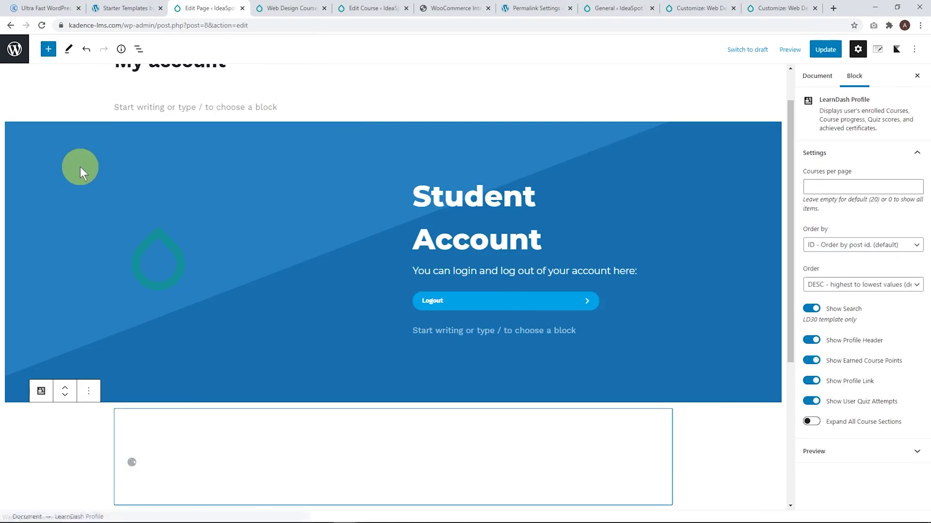
# Turn off the profile header in the LearnDash Profile block and update the page.
pyautogui.scroll(-5, 401, 432)
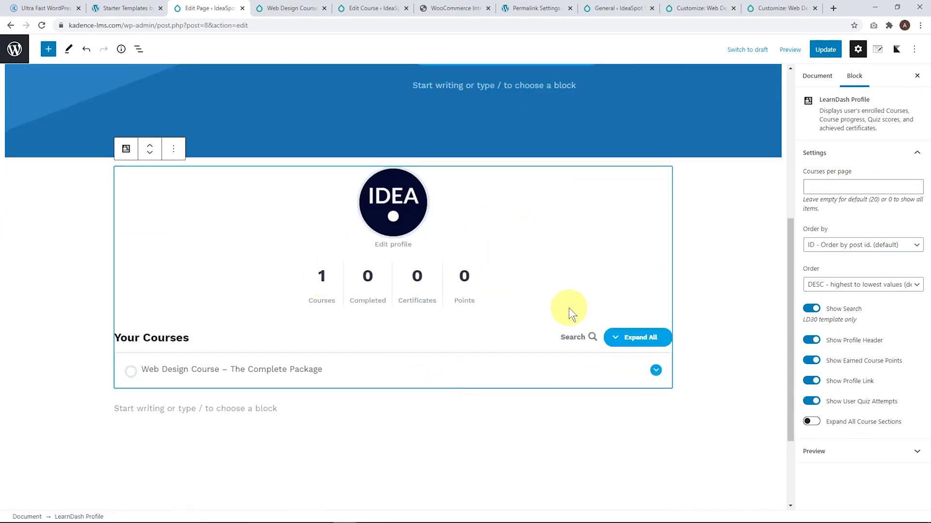
pyautogui.click(811, 340)
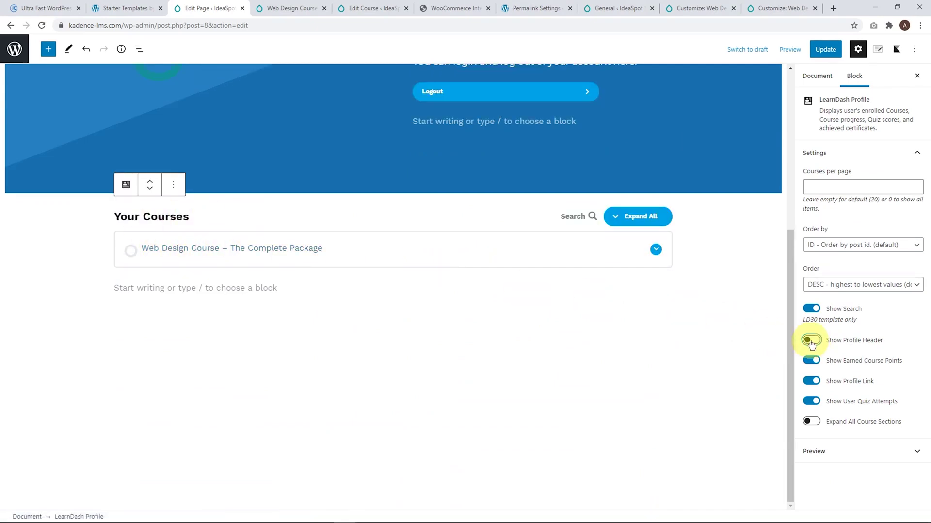
pyautogui.scroll(5, 686, 334)
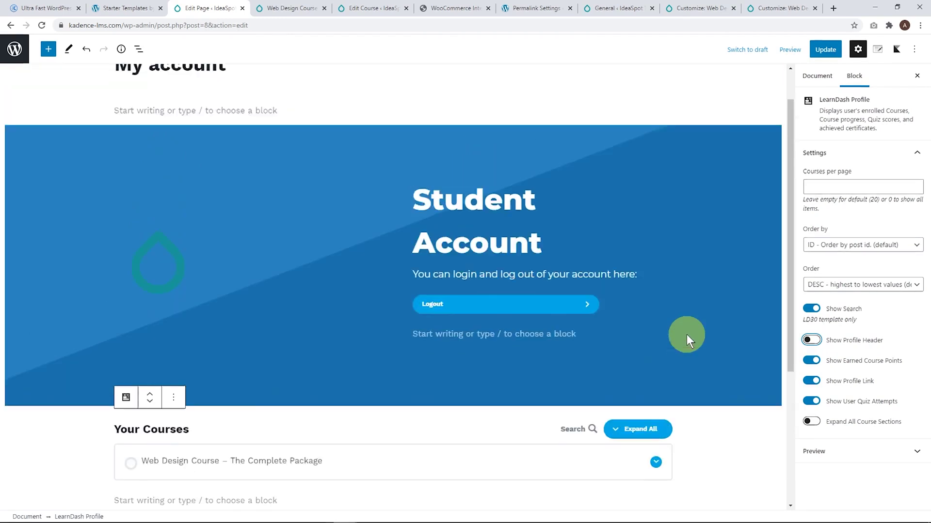
pyautogui.click(824, 52)
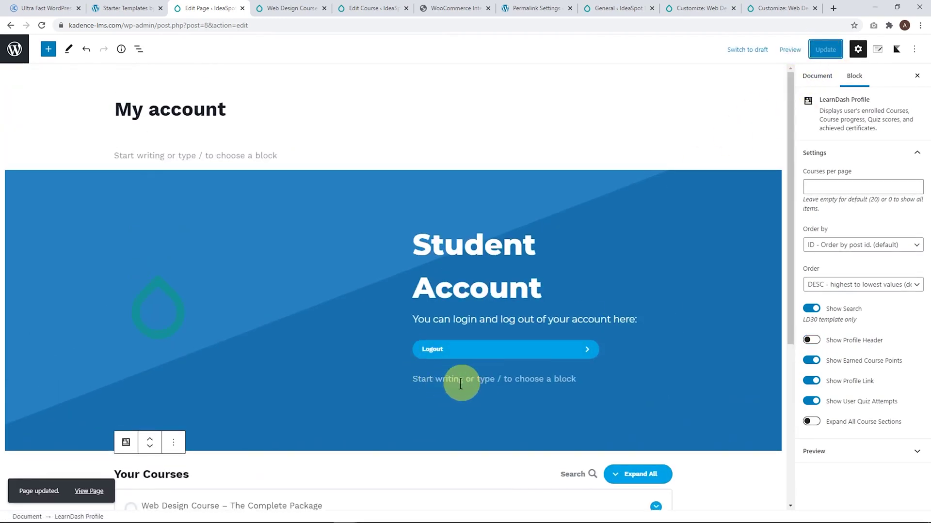
# Add the paragraph "After loging in, your courses will be displayed here below." under the Logout button and update the page.
pyautogui.press('Up')
pyautogui.click(423, 377)
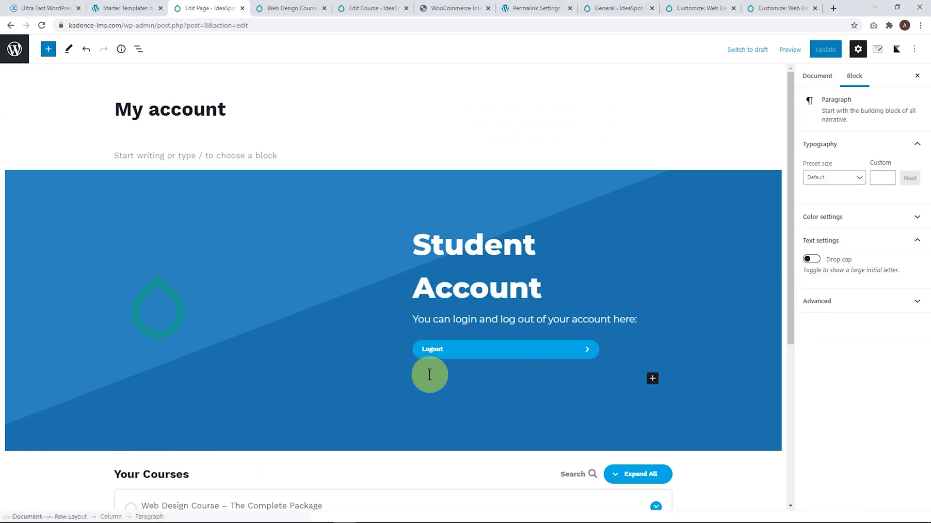
pyautogui.write('After loging in, your courses will be displayed here below.')
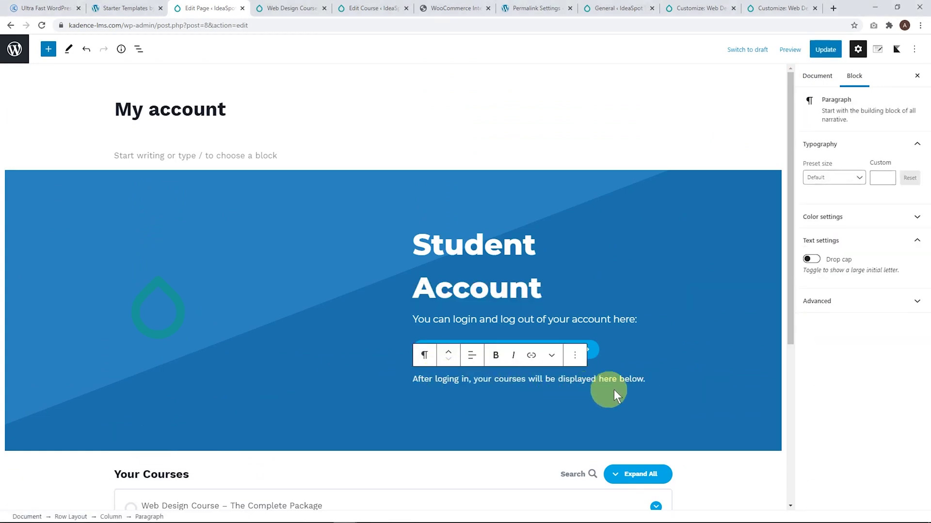
pyautogui.click(825, 50)
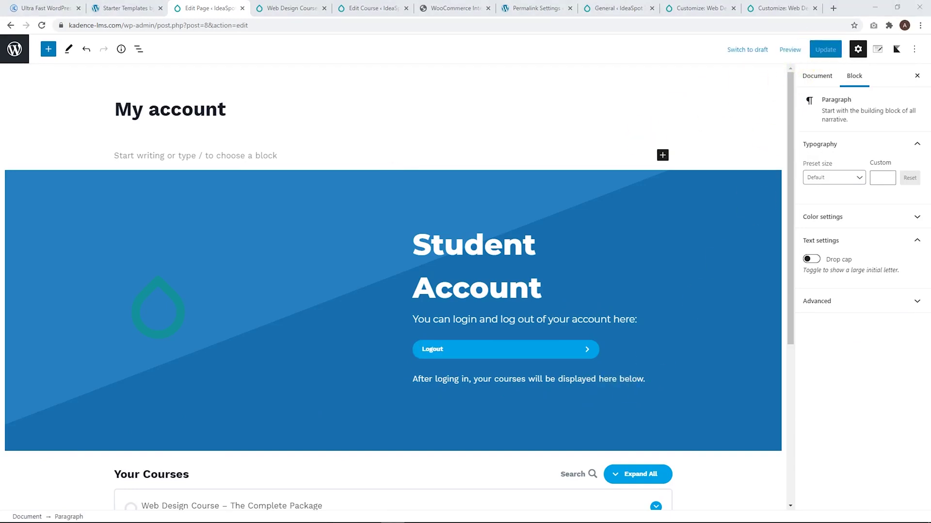
# Disable the page title in the Kadence page settings and update the page.
pyautogui.click(877, 50)
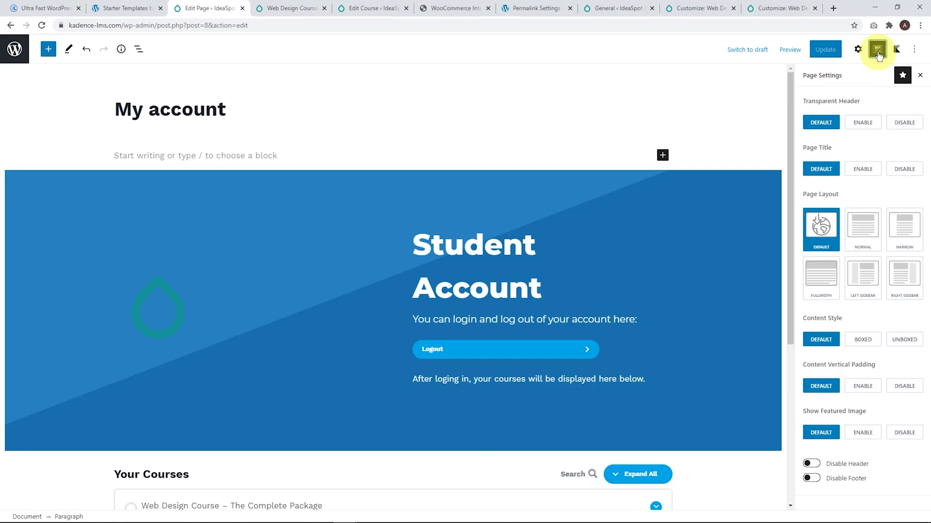
pyautogui.click(903, 169)
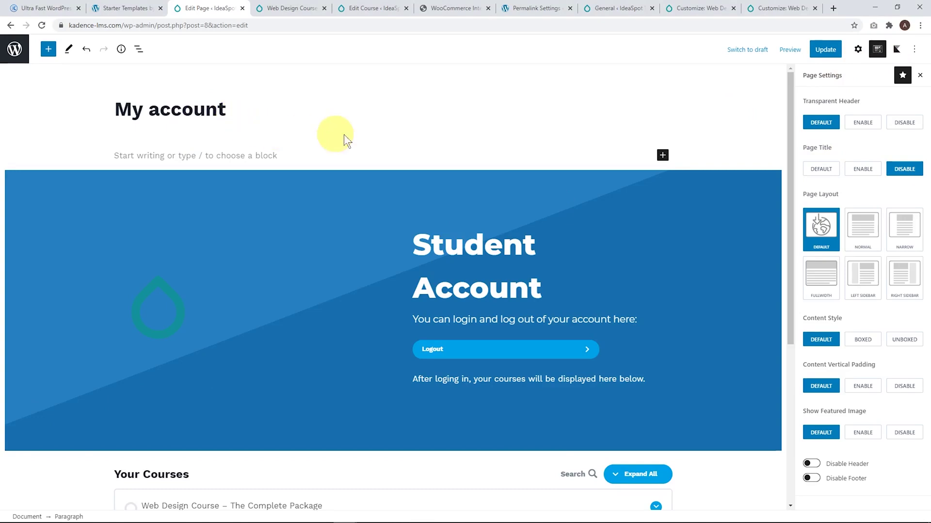
pyautogui.click(824, 49)
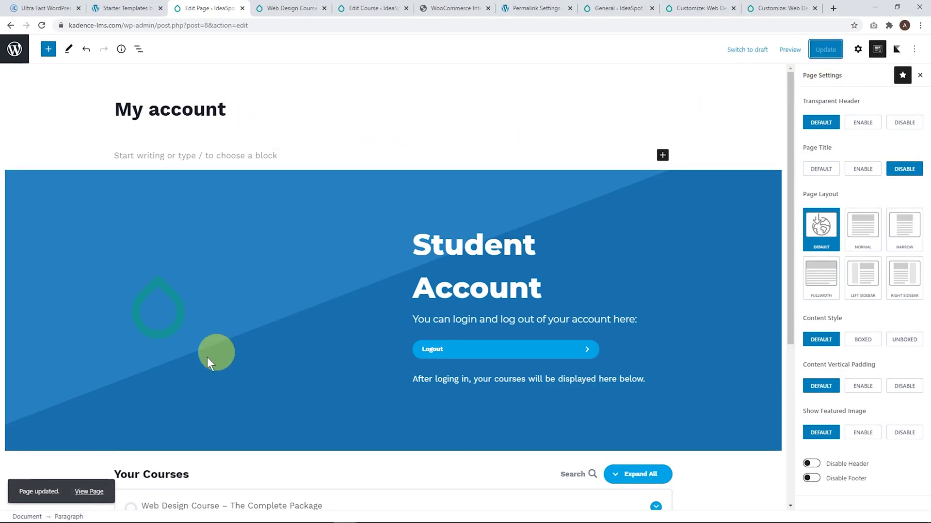
# View the published My account page in a new browser tab and check its layout down to the footer.
pyautogui.rightClick(89, 492)
pyautogui.click(121, 416)
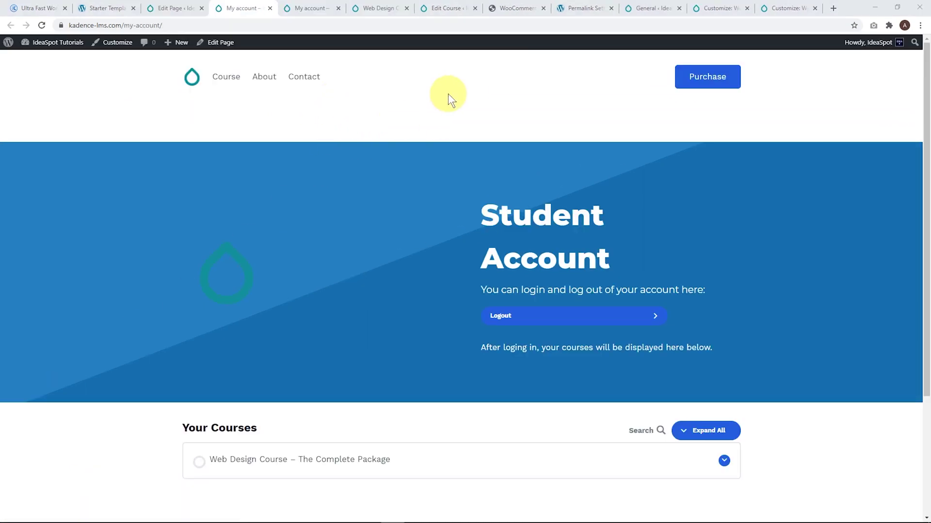
pyautogui.scroll(-3, 417, 146)
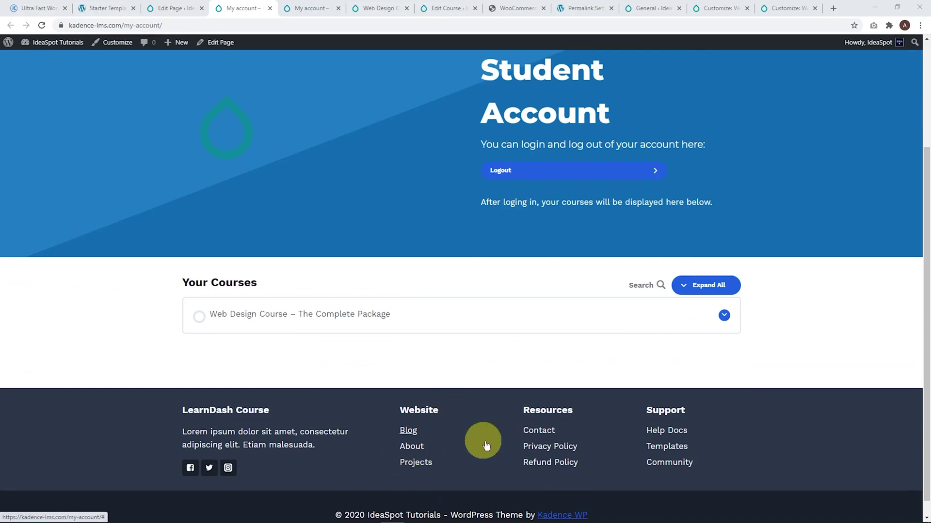
pyautogui.scroll(3, 470, 443)
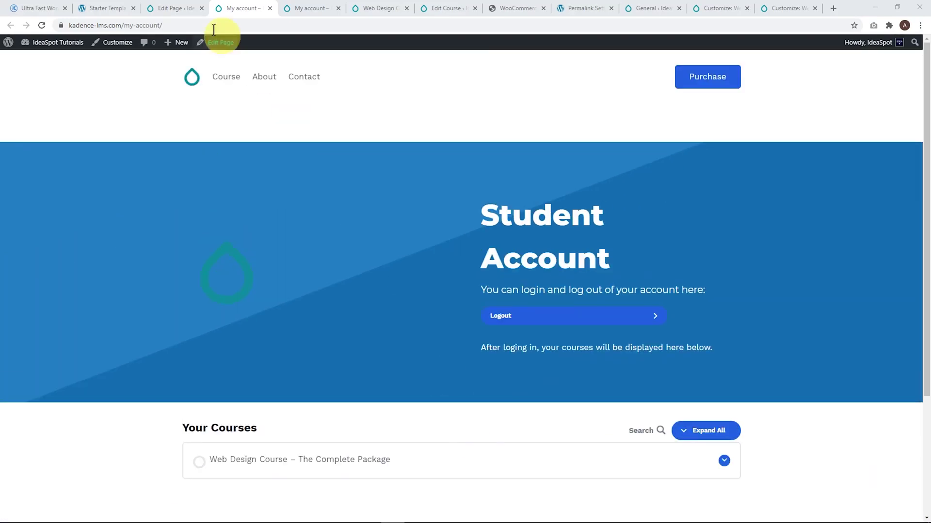
# Return to the My account page editor and disable the content vertical padding and the footer.
pyautogui.click(167, 7)
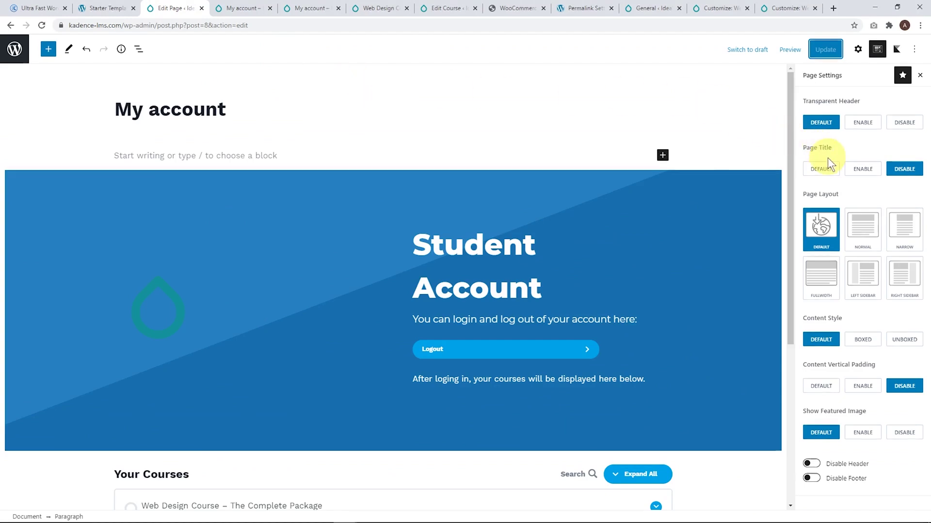
pyautogui.click(900, 391)
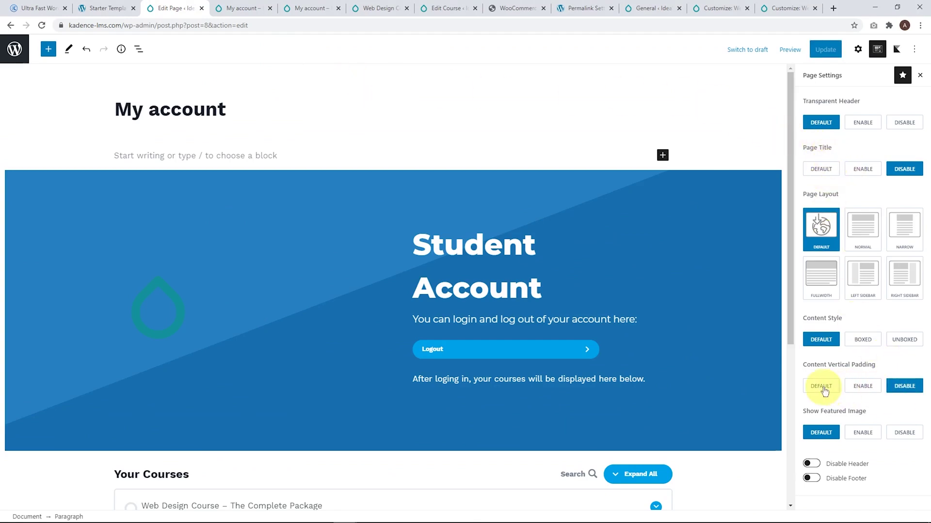
pyautogui.click(900, 388)
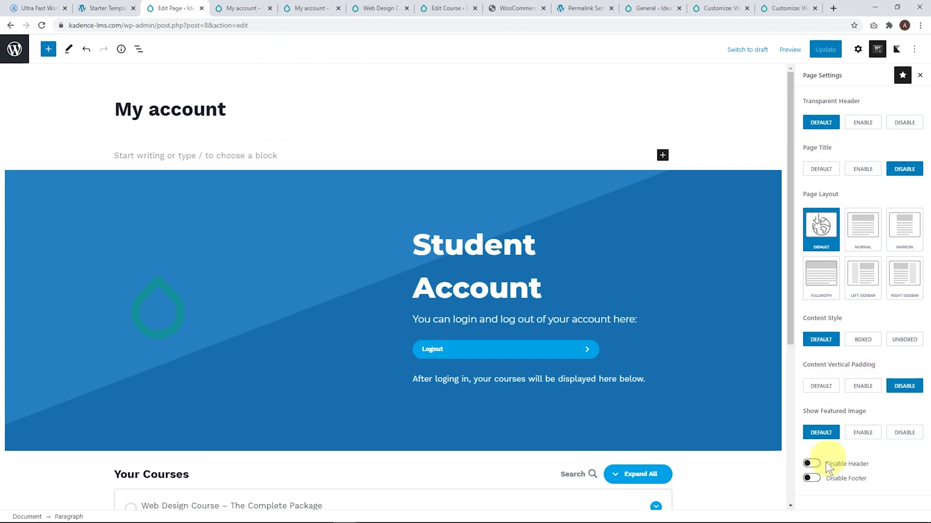
pyautogui.click(812, 479)
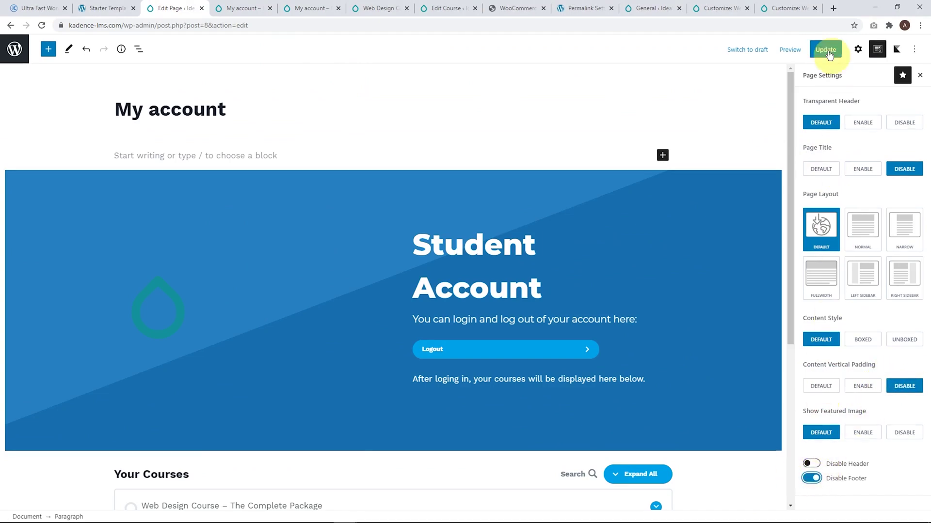
# Update the My account page and reload its published version to check the new layout.
pyautogui.click(824, 50)
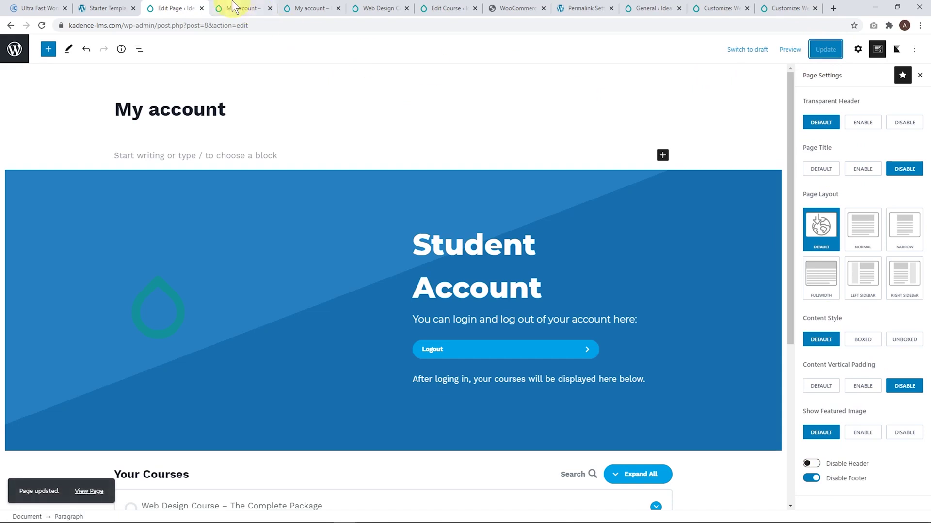
pyautogui.click(240, 9)
pyautogui.click(84, 25)
pyautogui.click(42, 24)
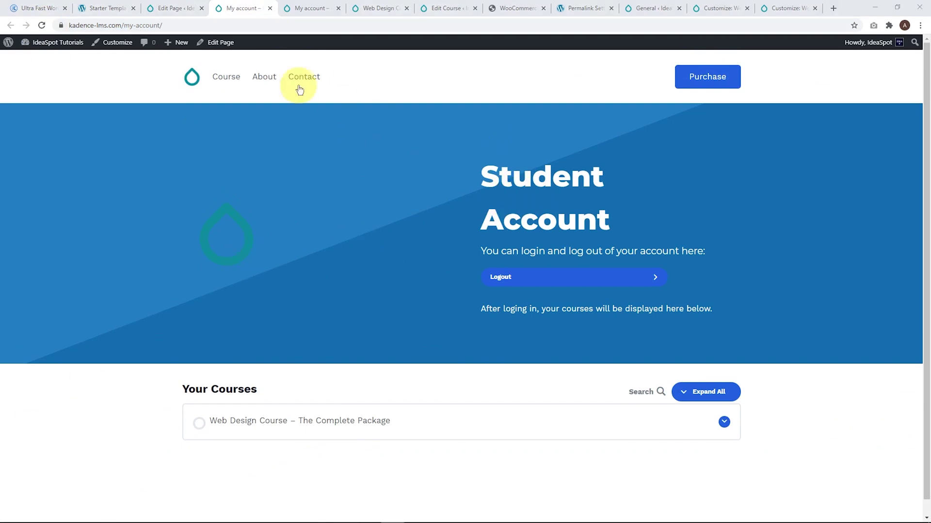
# Add the My account page to the Primary Menu in the site customizer and publish the change.
pyautogui.click(119, 45)
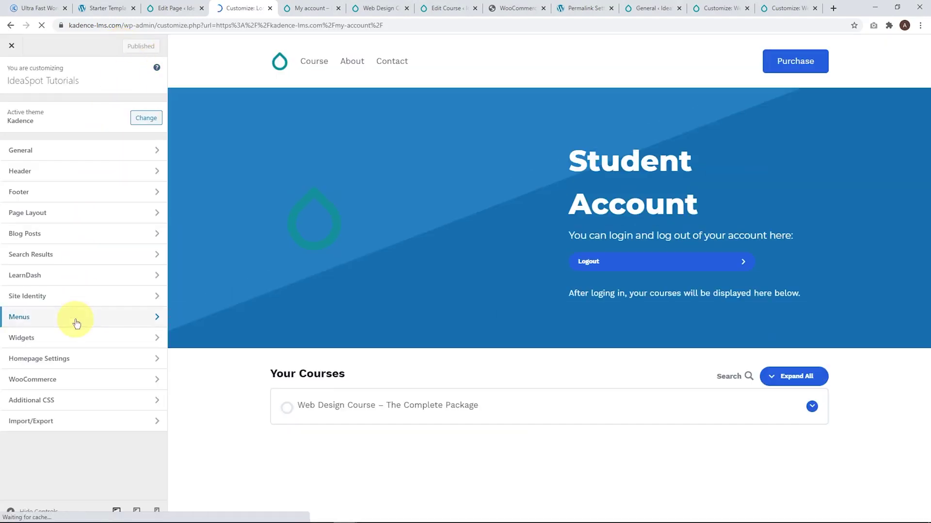
pyautogui.click(76, 324)
pyautogui.click(63, 173)
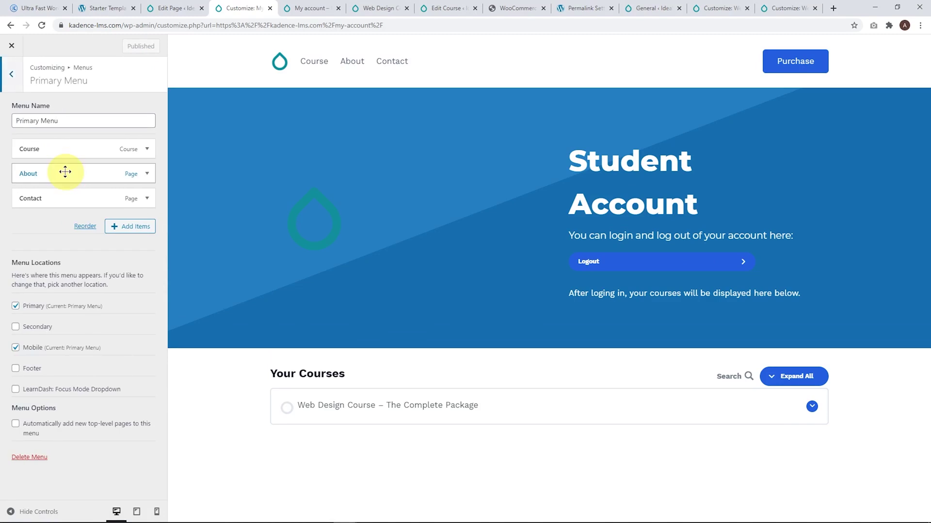
pyautogui.click(116, 226)
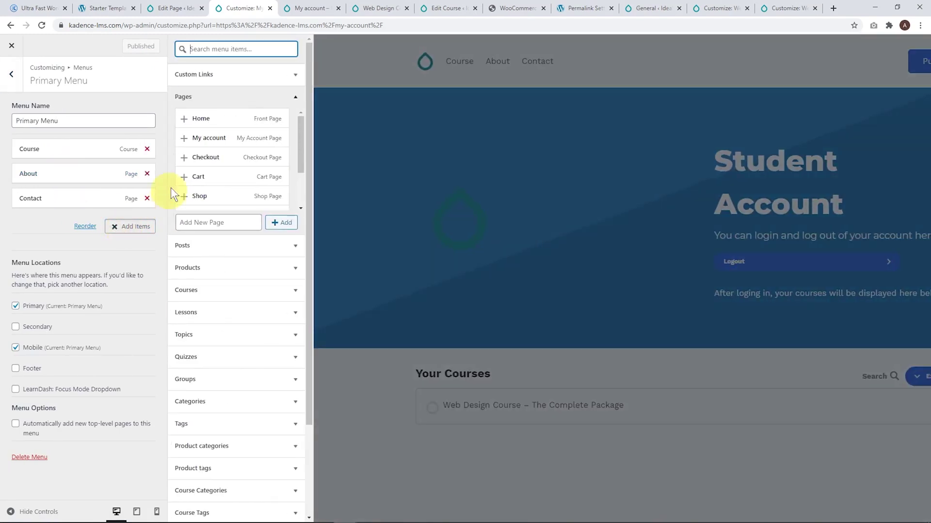
pyautogui.click(184, 138)
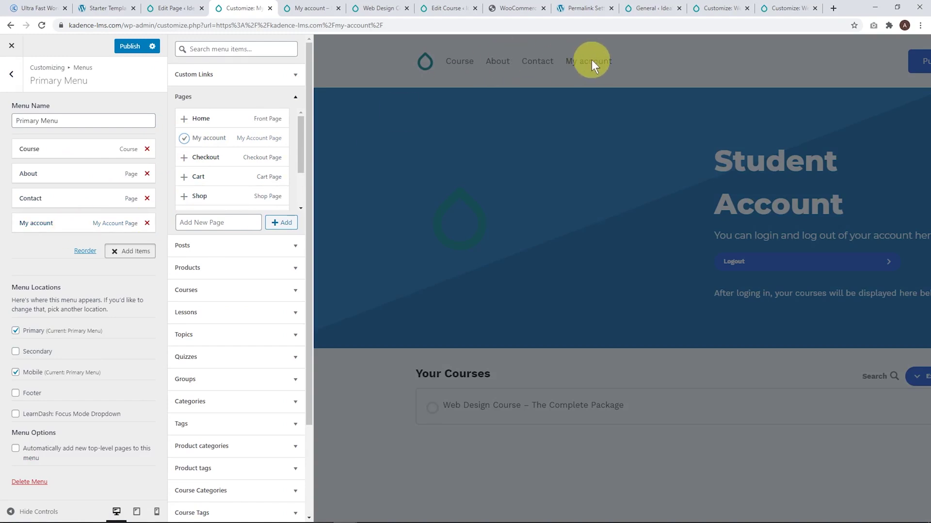
pyautogui.click(130, 47)
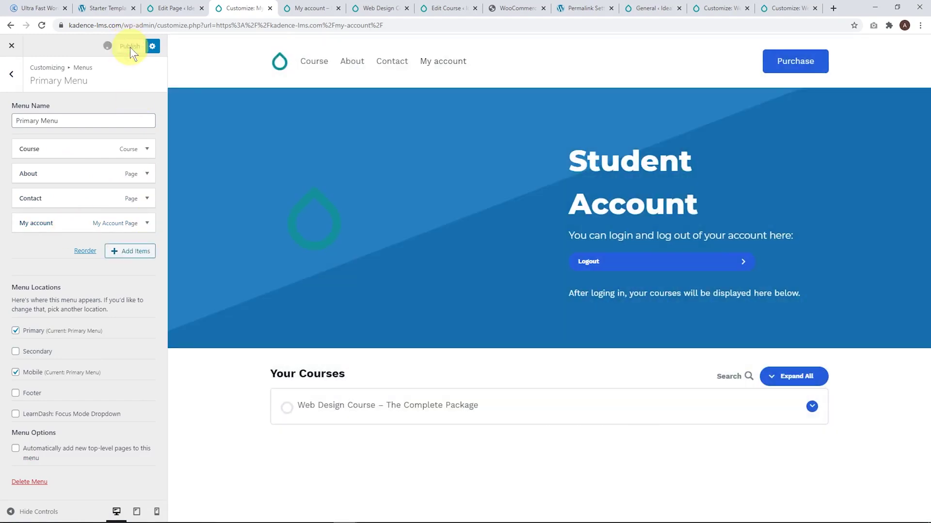
# Install and activate the WC Thanks Redirect plugin, skipping its notification and tracking opt-in.
pyautogui.hotkey('ctrl', 'Tab')
pyautogui.click(42, 25)
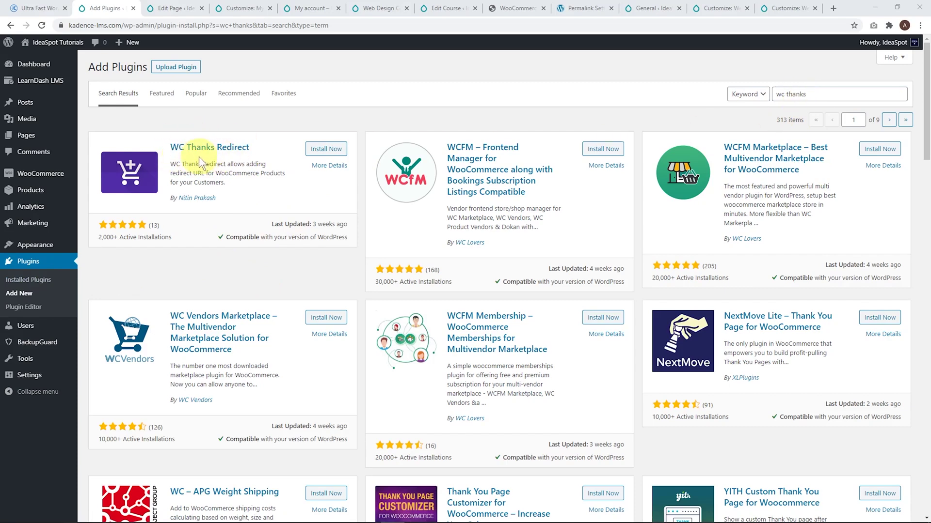
pyautogui.click(324, 151)
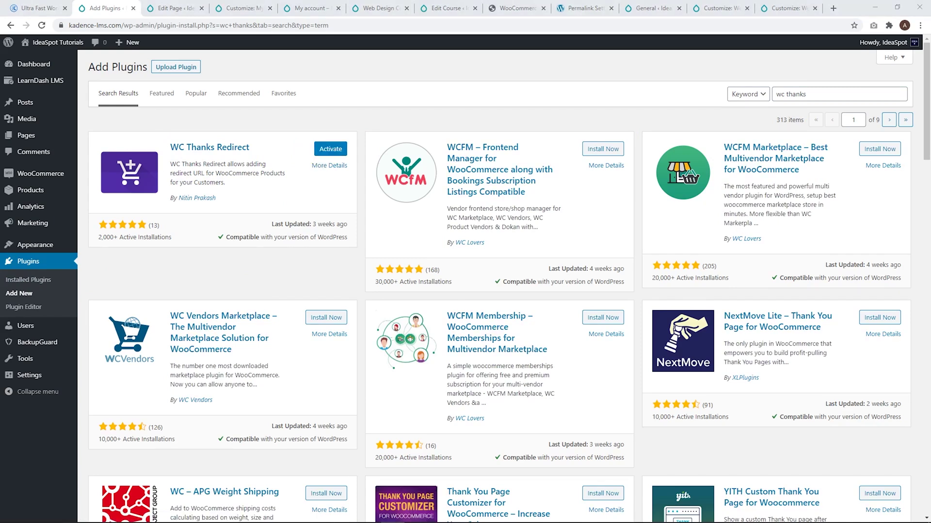
pyautogui.click(331, 150)
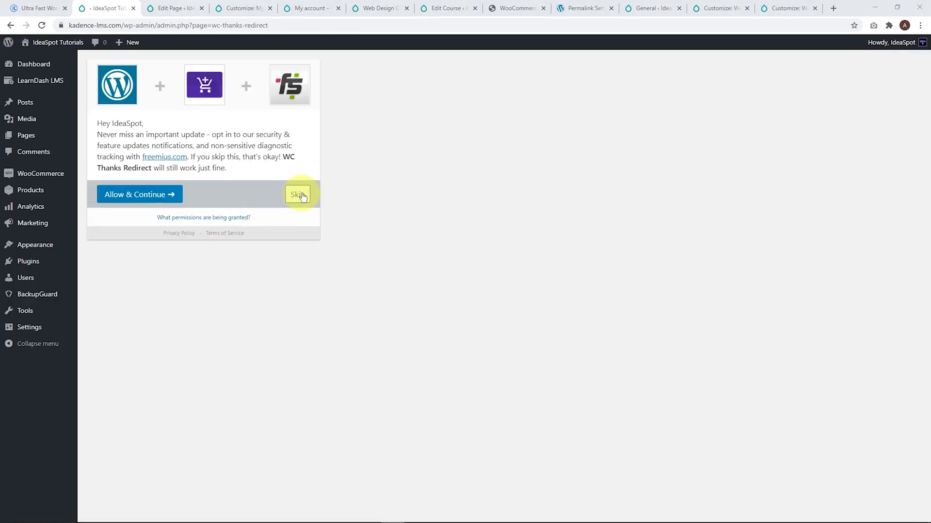
pyautogui.click(300, 195)
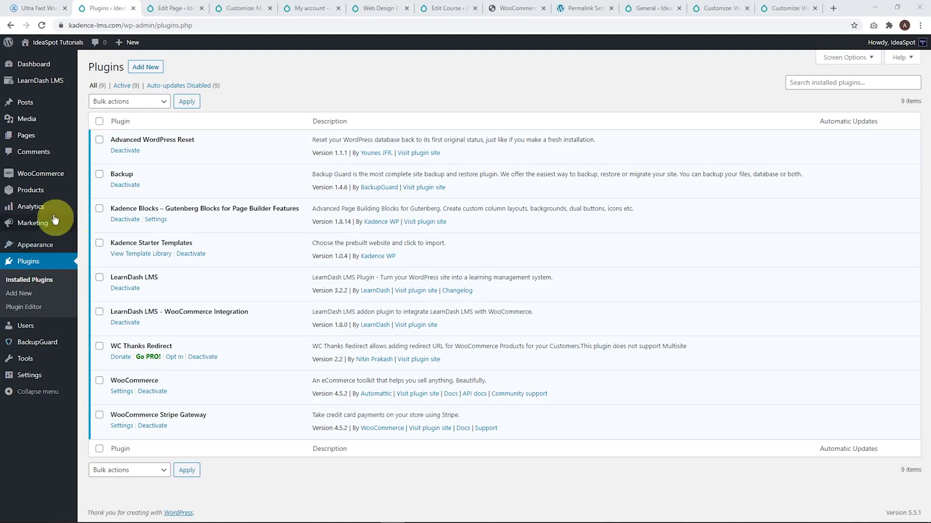
pyautogui.moveTo(37, 191)
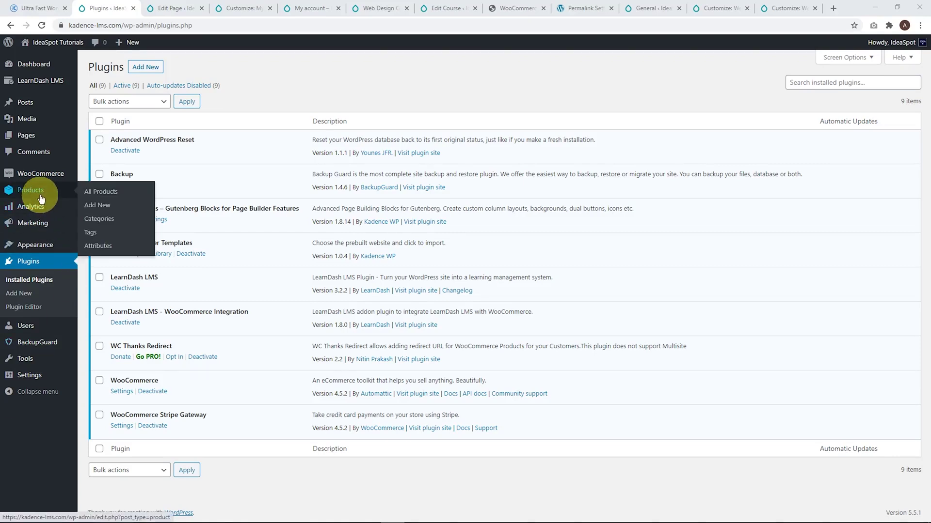
pyautogui.click(96, 194)
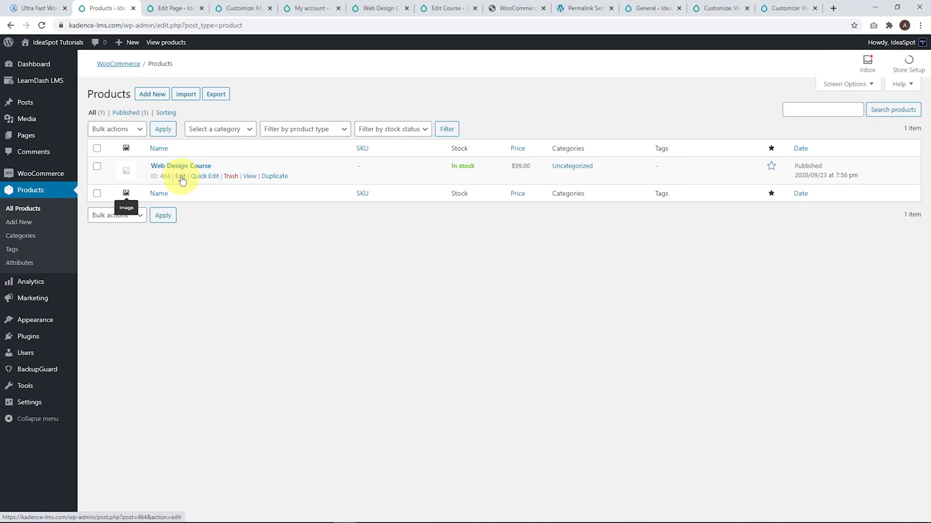
pyautogui.click(180, 177)
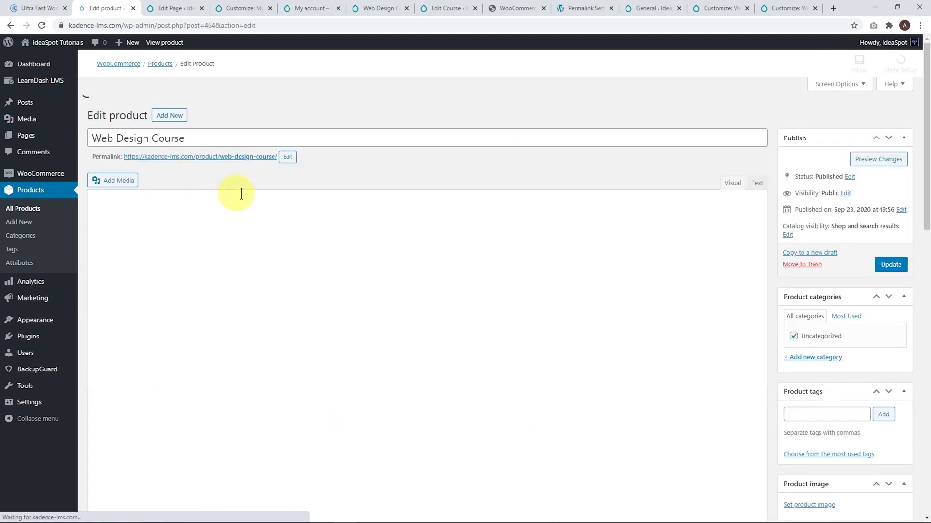
pyautogui.scroll(-2, 266, 206)
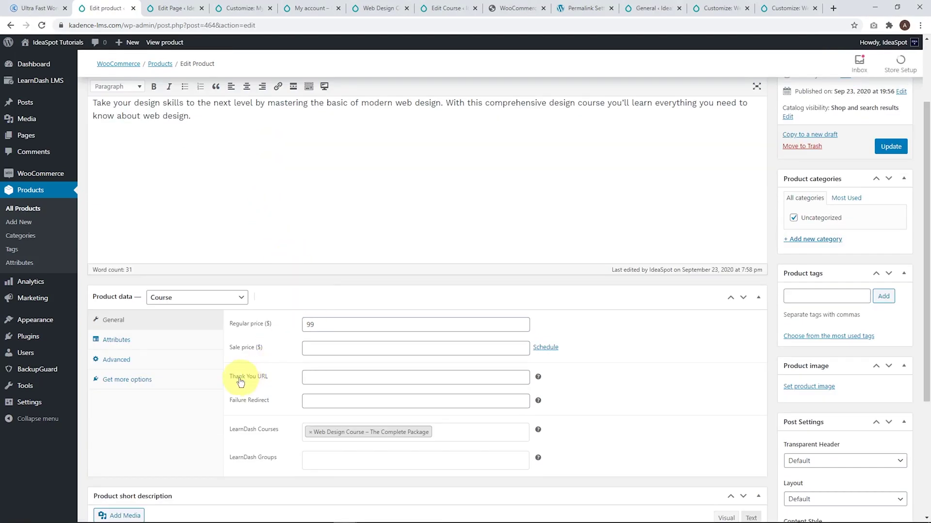
pyautogui.click(338, 378)
pyautogui.write('https://kadence-lms.com/my-account/')
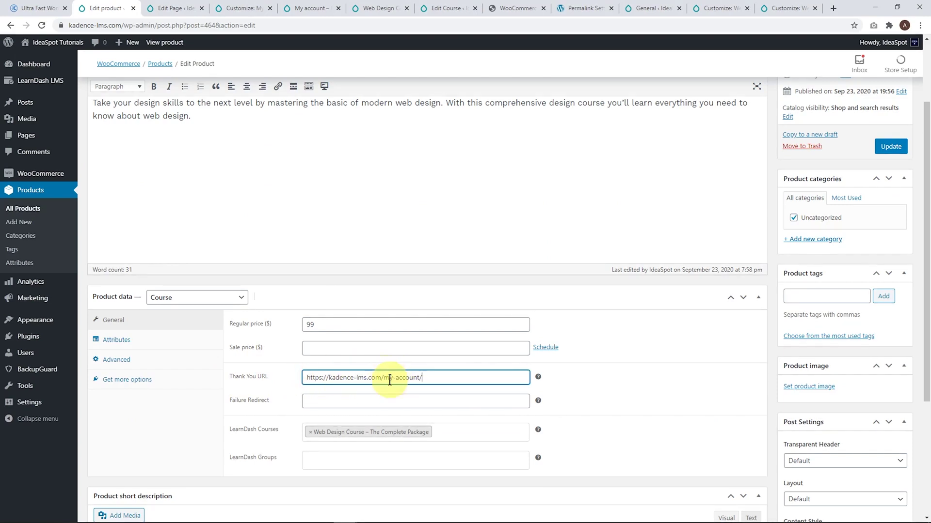
pyautogui.click(890, 146)
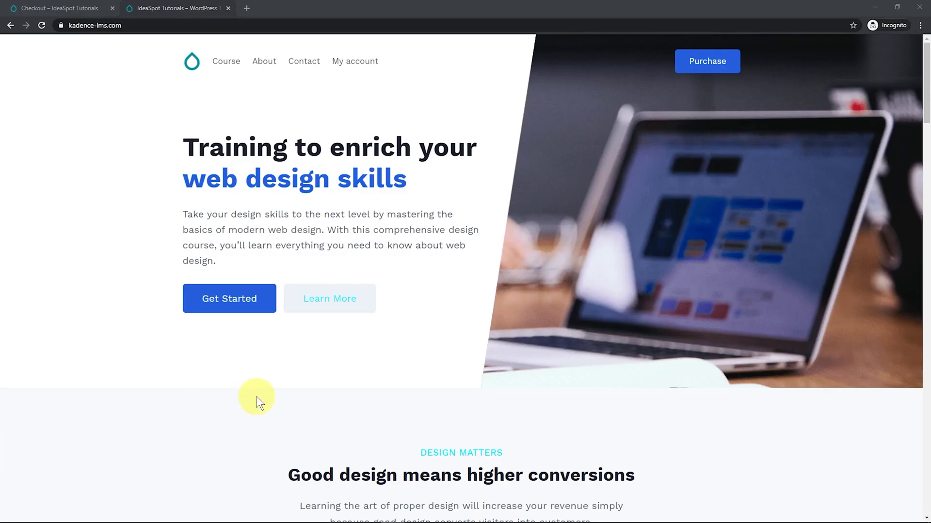
# In the incognito window, take the Web Design Course from its course page and proceed from the cart to checkout.
pyautogui.click(223, 62)
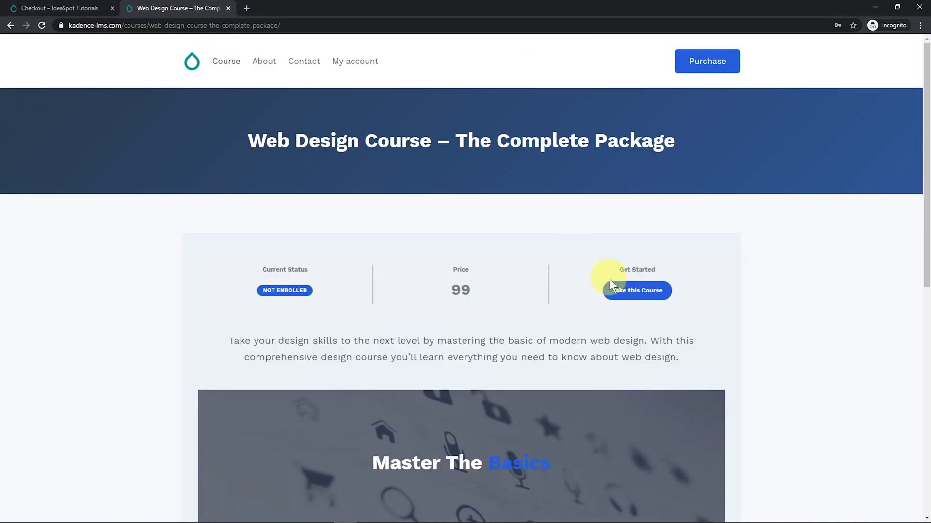
pyautogui.click(624, 292)
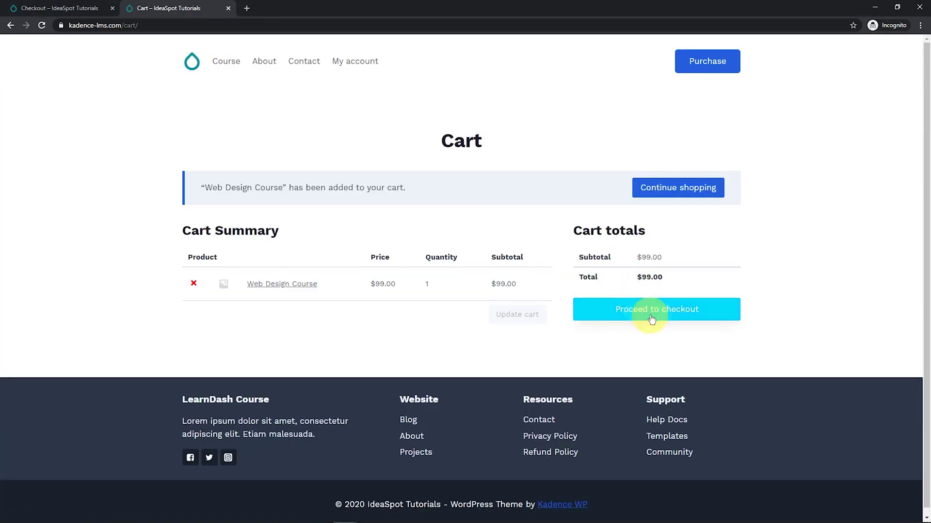
pyautogui.click(652, 315)
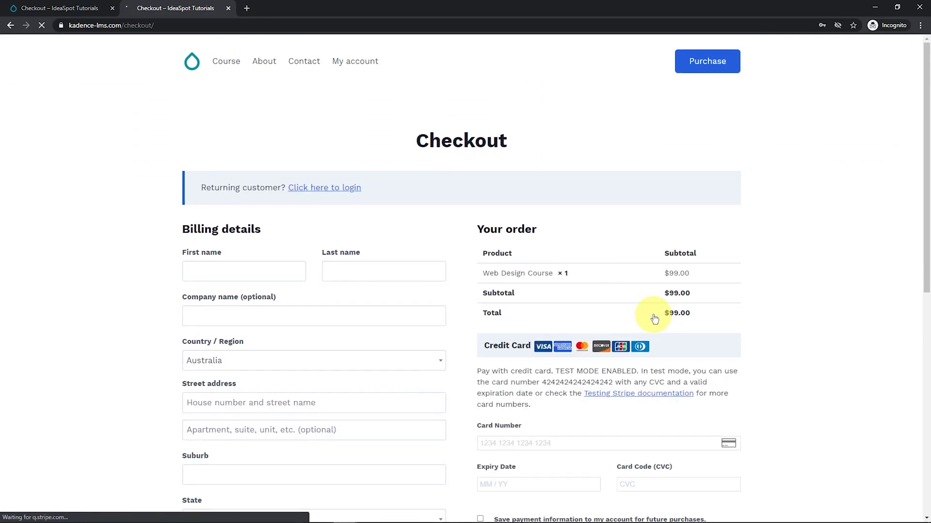
# Fill in the customer's billing details and the test card number, expiry date and card code, and place the order.
pyautogui.scroll(-2, 592, 321)
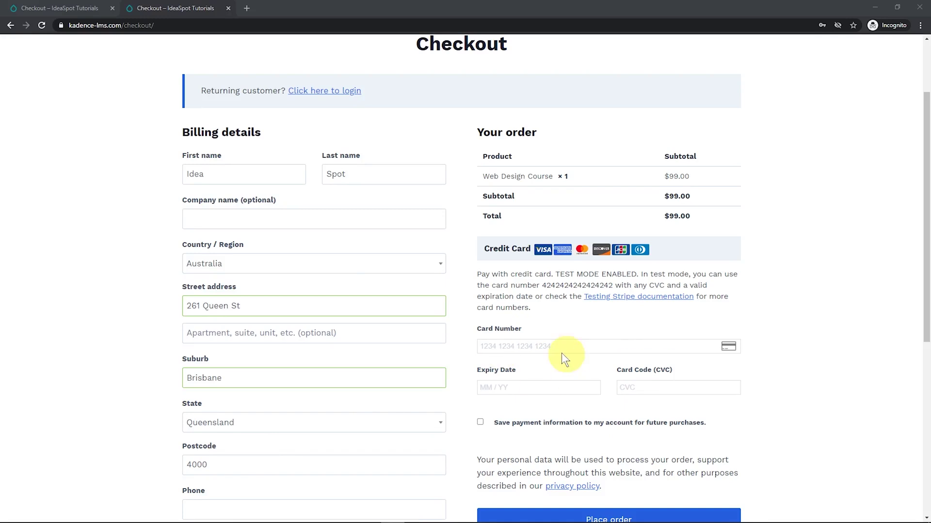
pyautogui.scroll(-1, 540, 351)
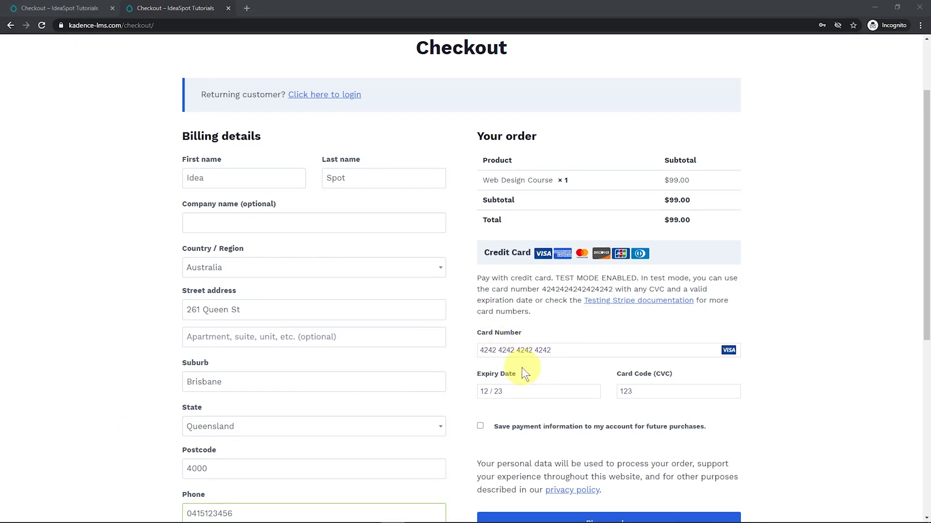
pyautogui.scroll(-1, 547, 368)
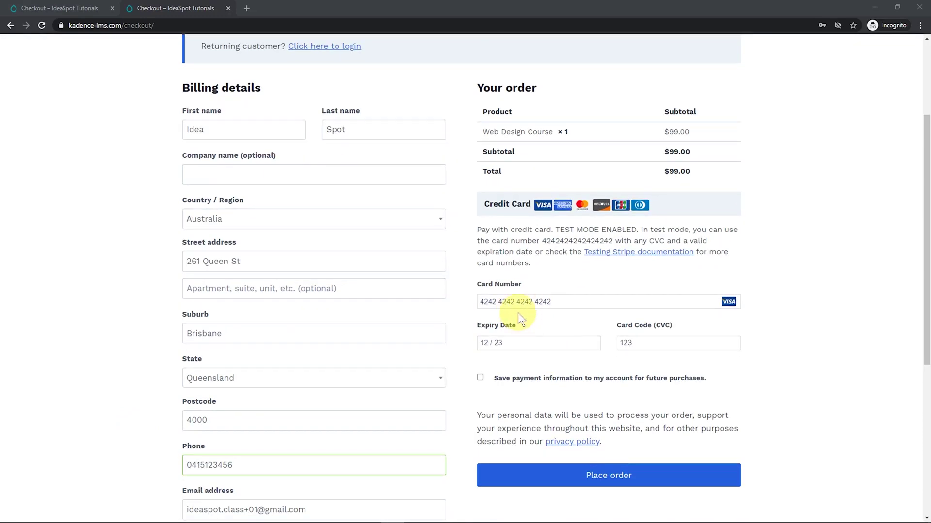
pyautogui.click(592, 478)
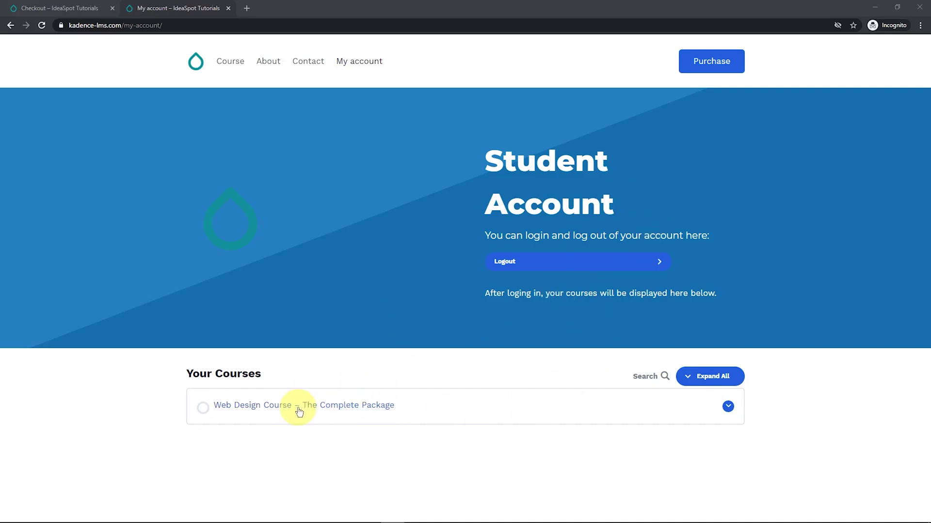
# View the purchased Web Design Course from the student's course list and return to the account page.
pyautogui.click(315, 411)
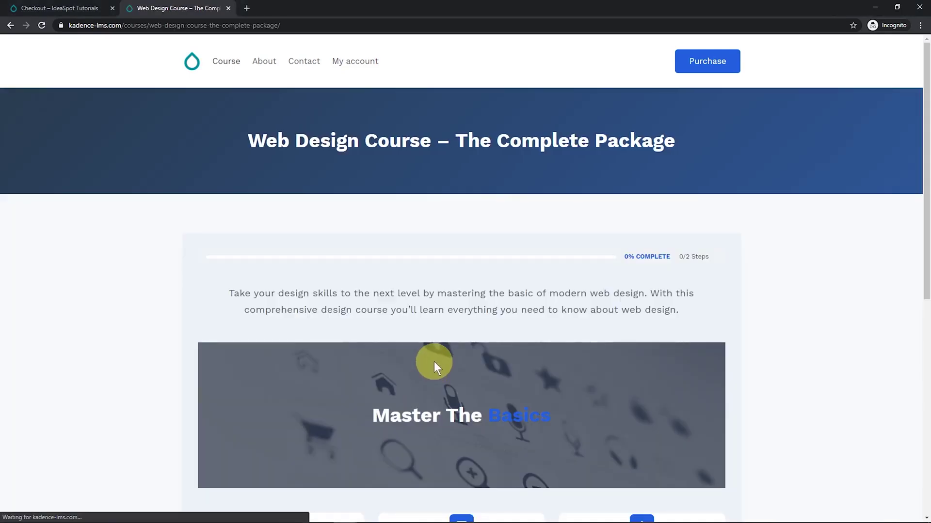
pyautogui.click(10, 26)
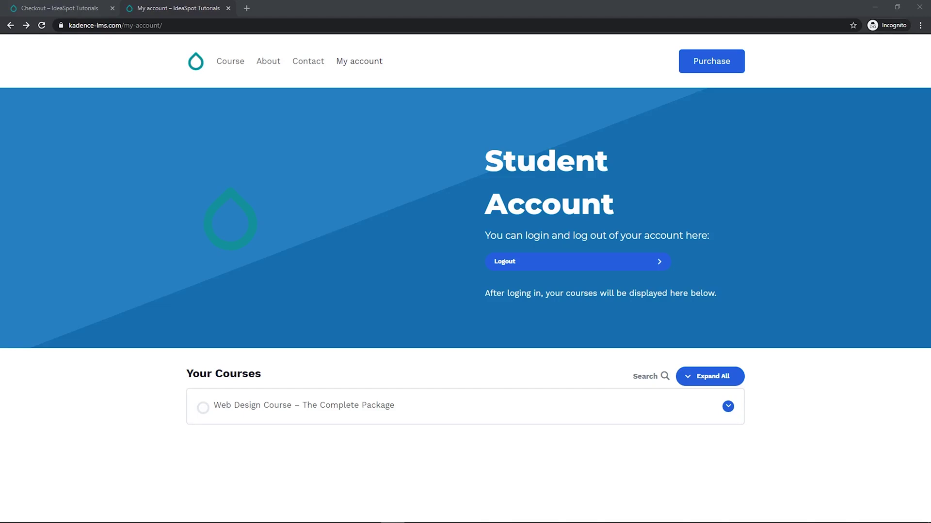
# Switch back to the admin browser window and open the Intro lesson for editing from the Web Design Course's builder.
pyautogui.hotkey('alt', 'Tab')
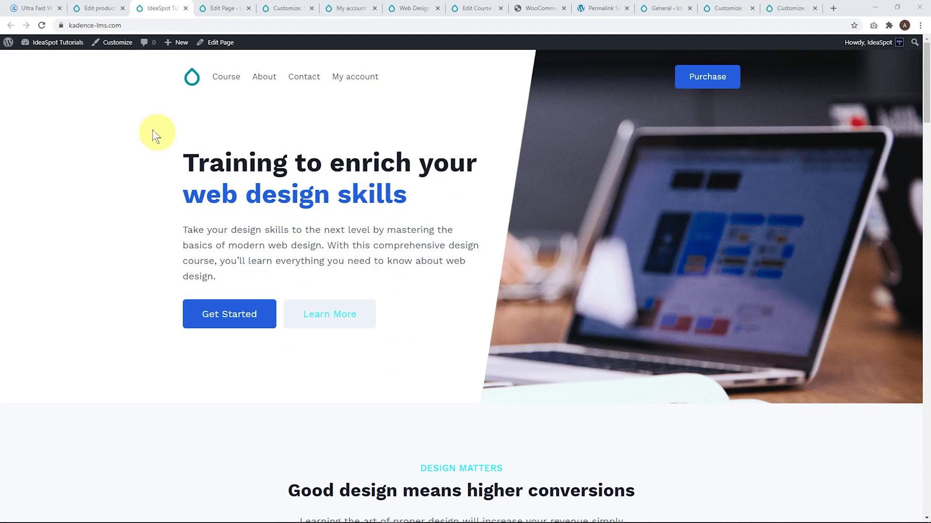
pyautogui.moveTo(33, 43)
pyautogui.click(36, 61)
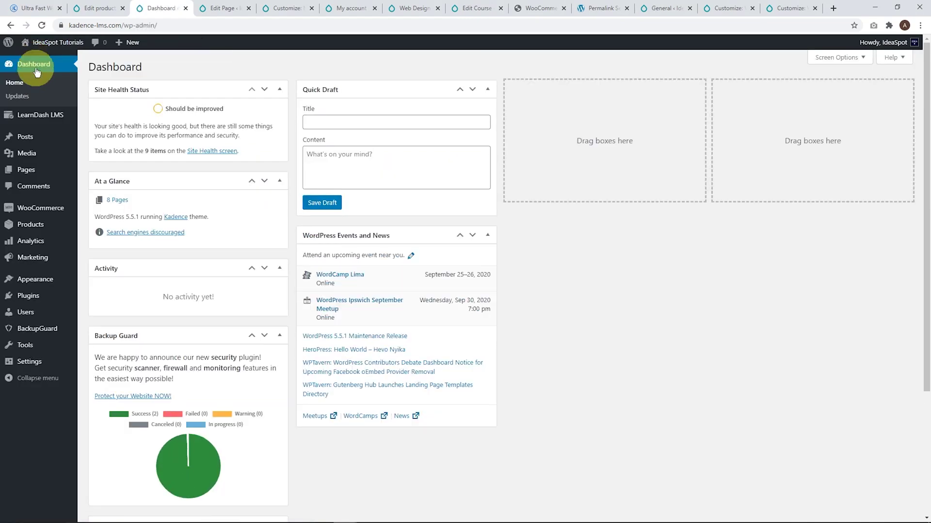
pyautogui.moveTo(39, 120)
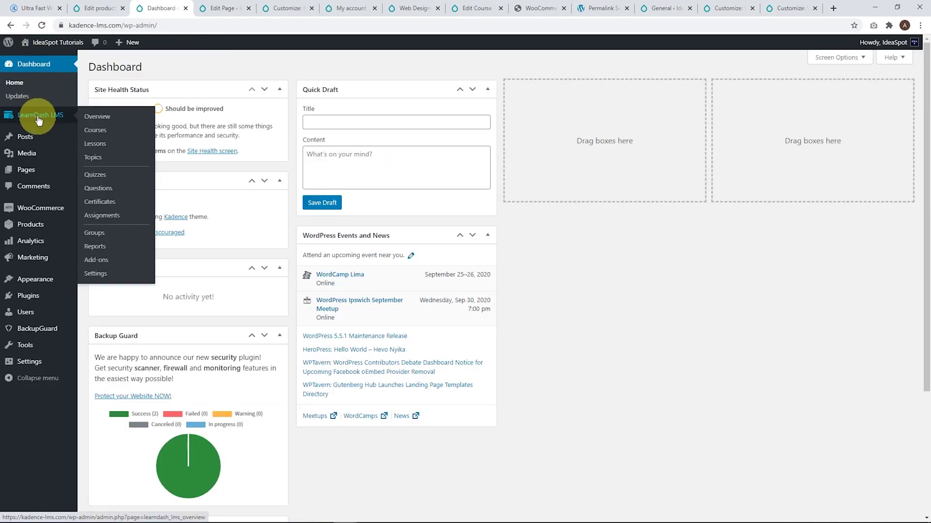
pyautogui.click(95, 129)
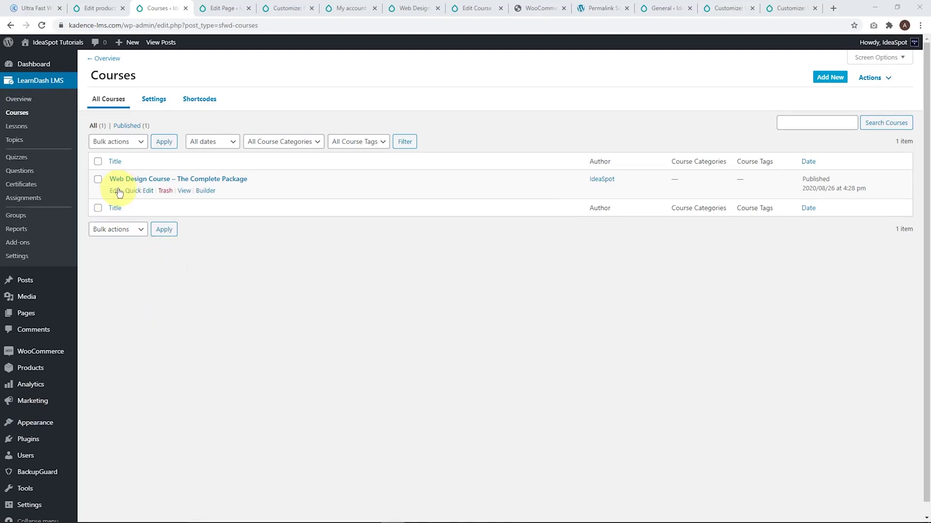
pyautogui.click(115, 191)
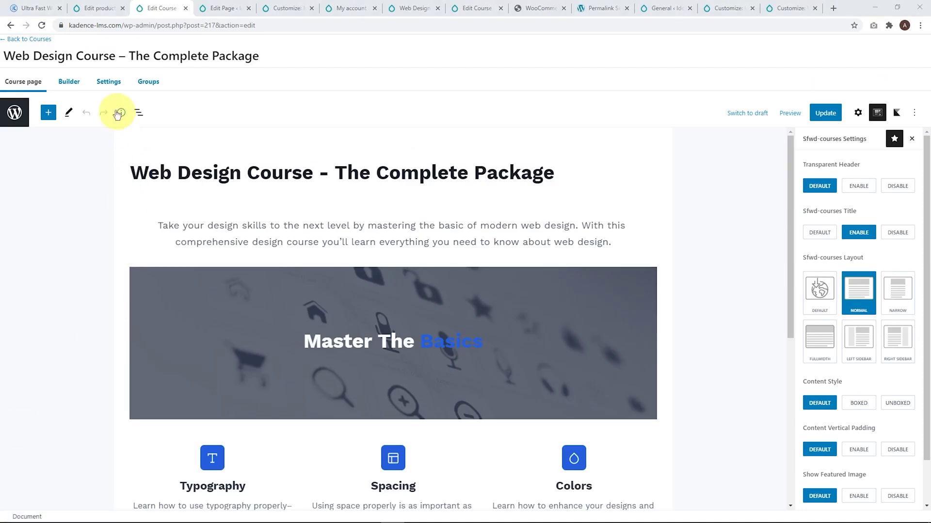
pyautogui.click(70, 83)
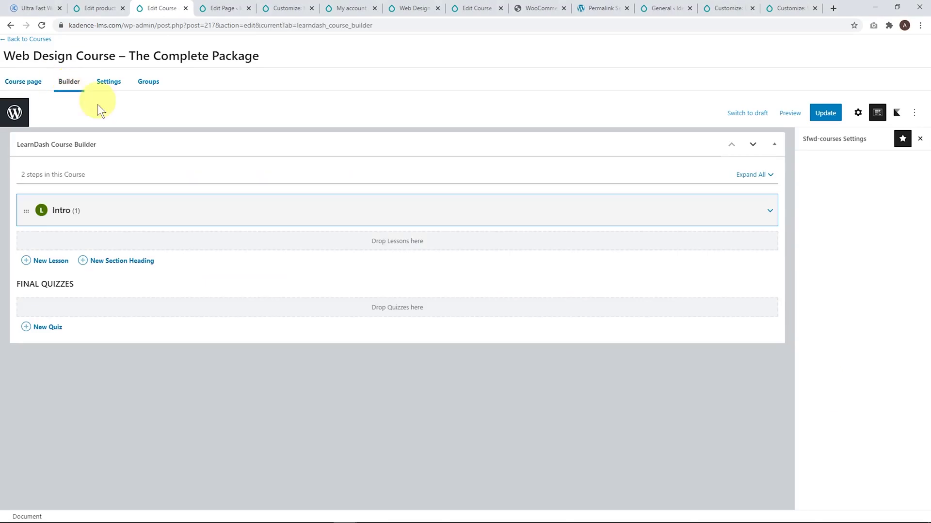
pyautogui.moveTo(88, 206)
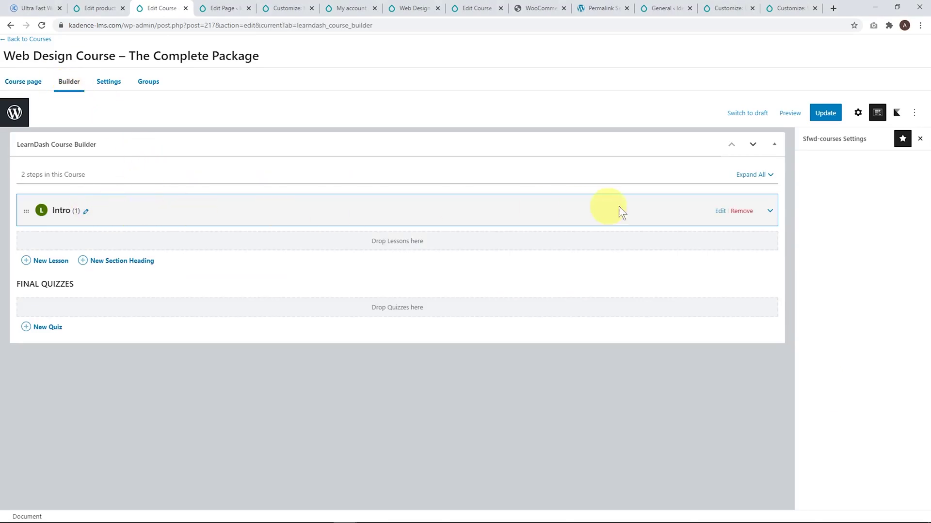
pyautogui.click(718, 212)
pyautogui.click(514, 78)
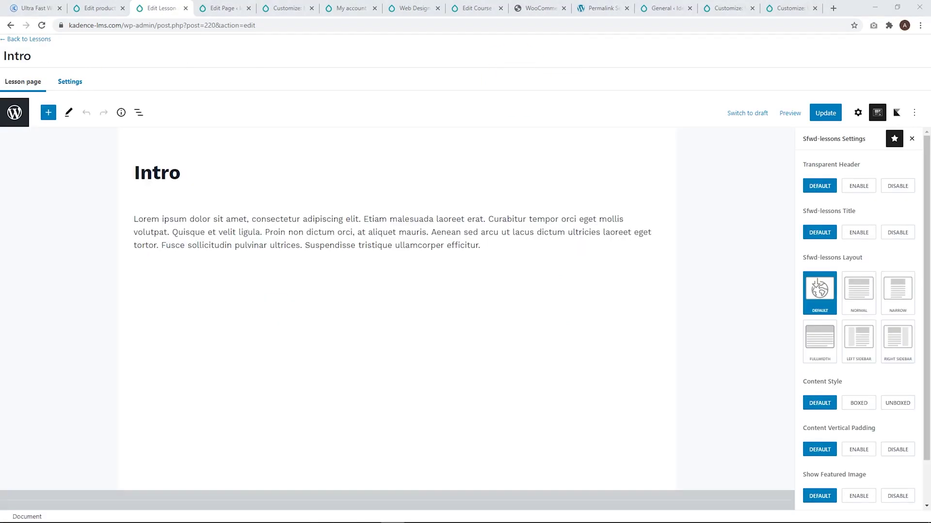
# Add a Kadence Row Layout block beneath the Lorem ipsum paragraph in the Intro lesson, finding it by searching all blocks for "ka".
pyautogui.click(489, 243)
pyautogui.press('Return')
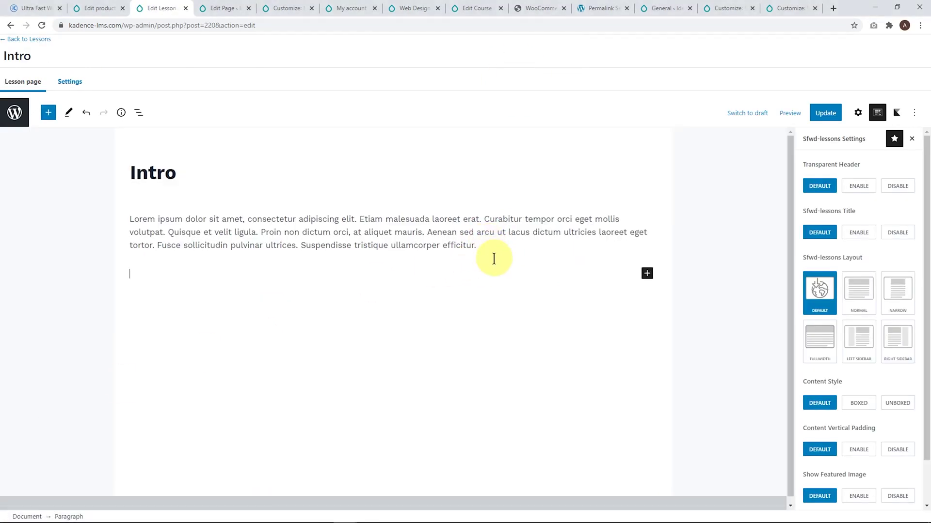
pyautogui.click(648, 274)
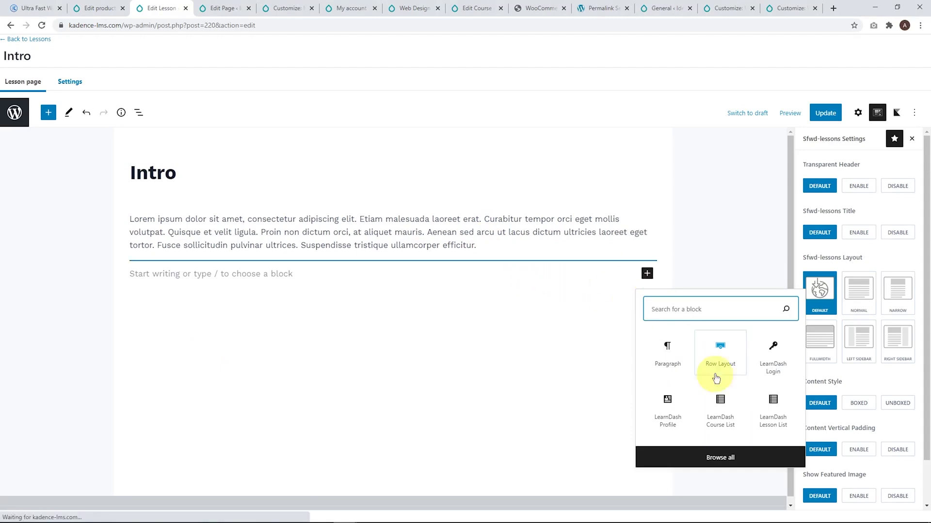
pyautogui.click(713, 458)
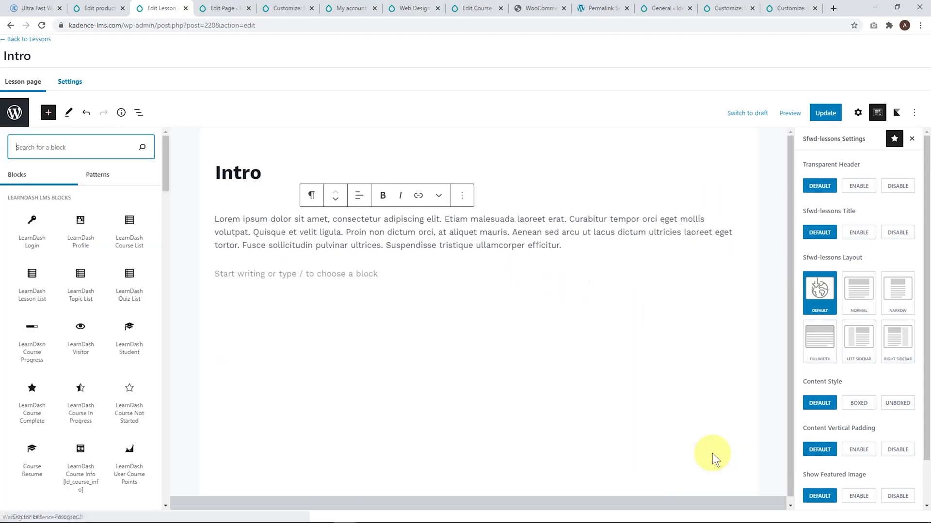
pyautogui.click(108, 152)
pyautogui.write('ka')
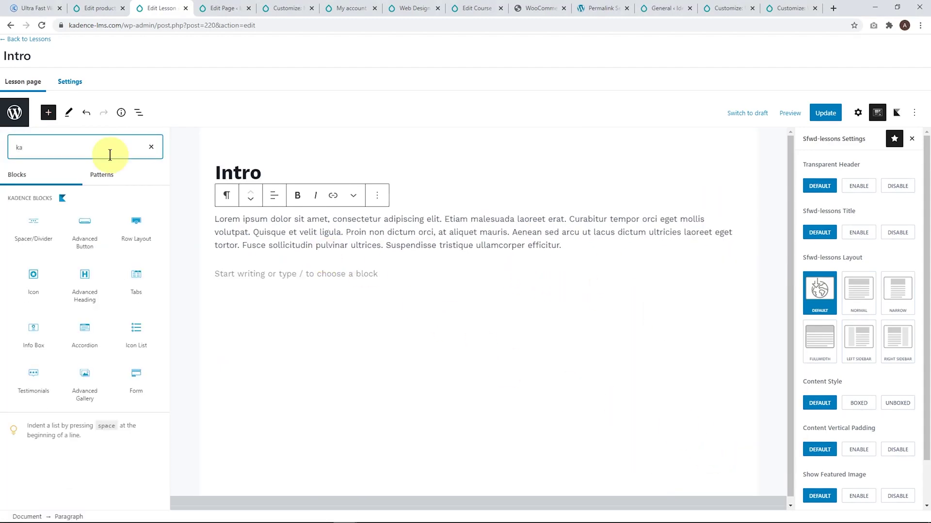
pyautogui.click(136, 225)
# Fill the row with the "Create Amazing Content with Gutenberg" section from the prebuilt library and update the lesson.
pyautogui.click(390, 372)
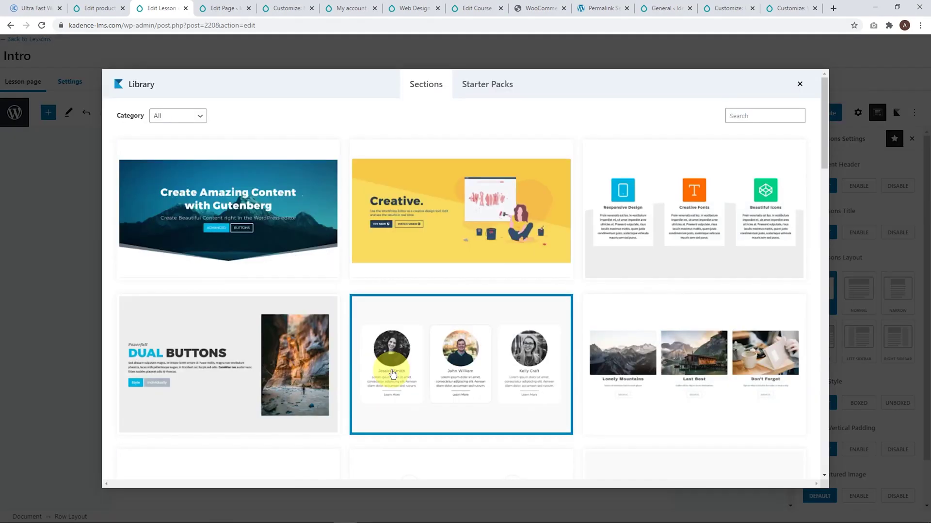
pyautogui.click(245, 206)
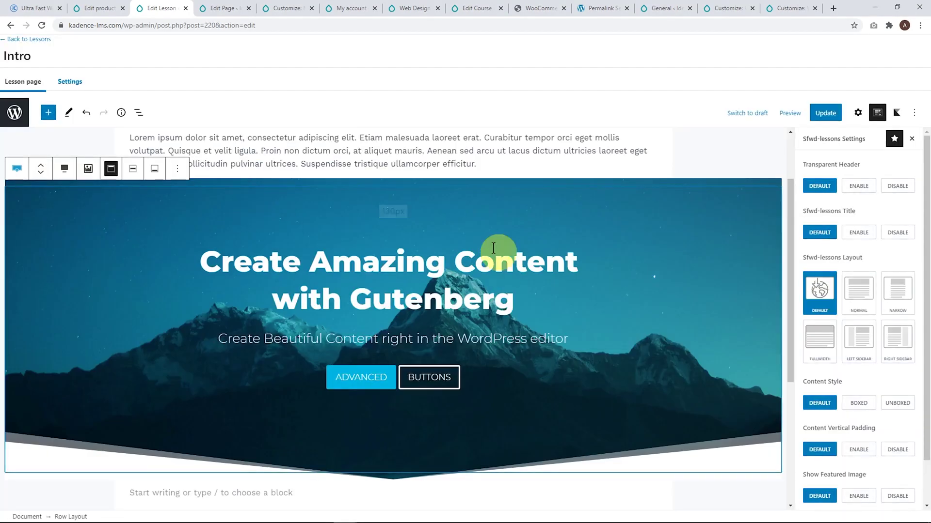
pyautogui.scroll(2, 339, 311)
pyautogui.scroll(-2, 368, 317)
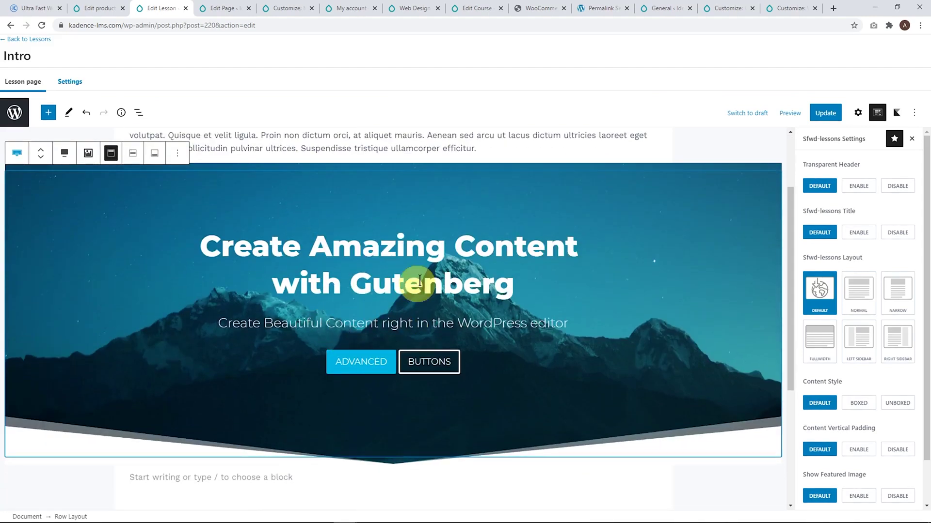
pyautogui.scroll(2, 426, 265)
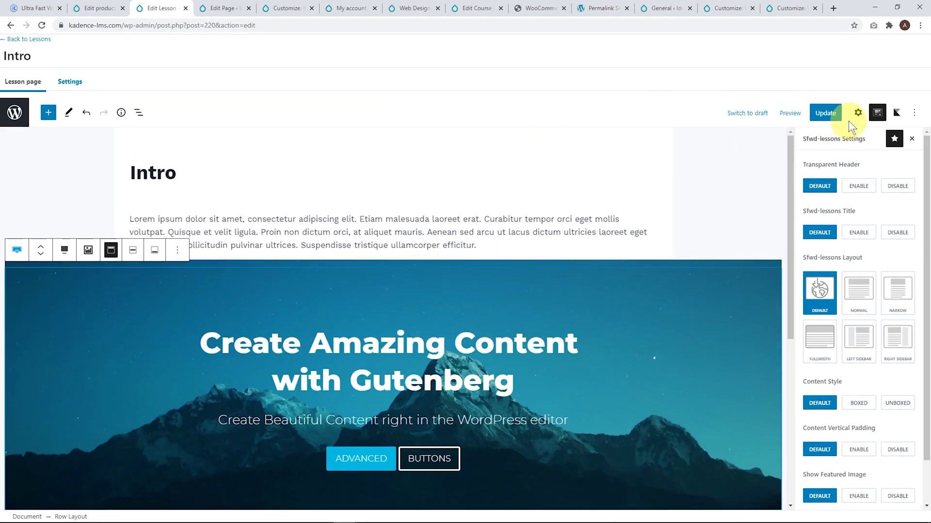
pyautogui.click(824, 115)
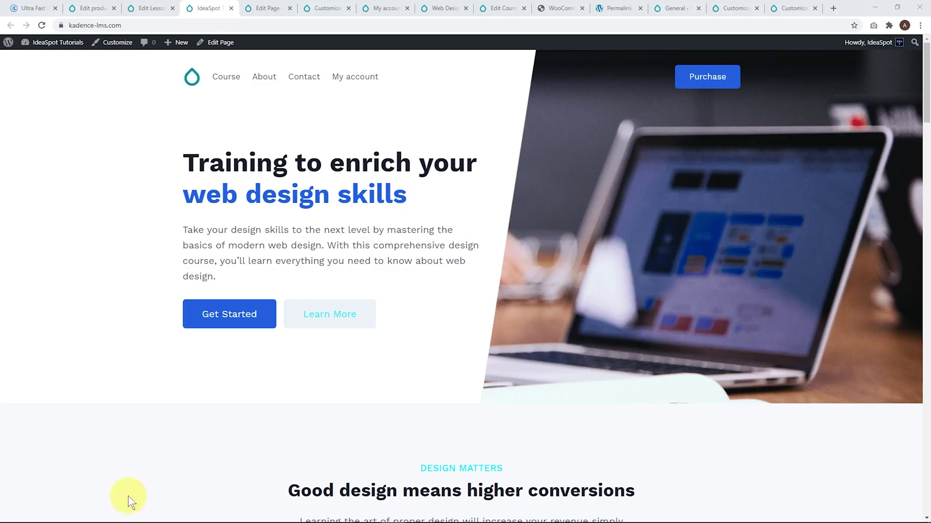
# Look over the home pages of kadence-lms.com and course-demo.com, and open the Introduction to Blogging course on the demo site.
pyautogui.scroll(-8, 424, 343)
pyautogui.scroll(8, 452, 309)
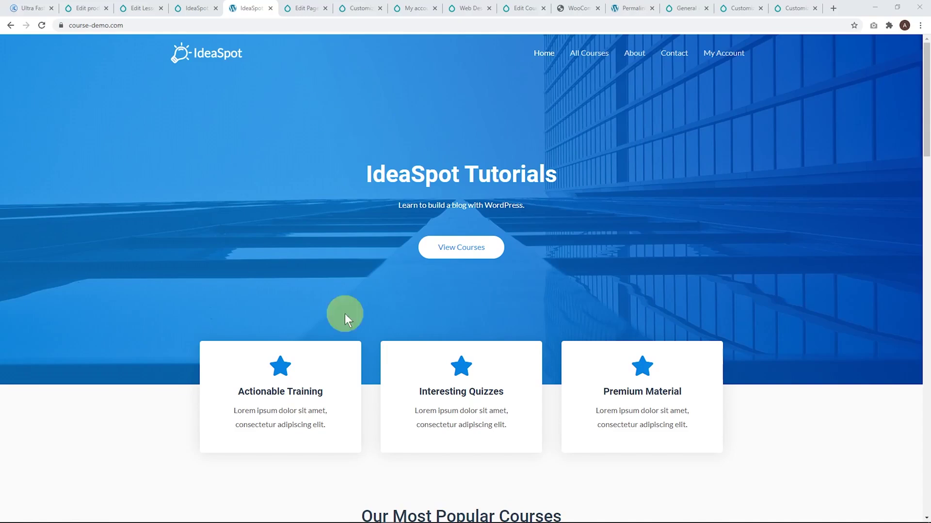
pyautogui.scroll(-7, 530, 219)
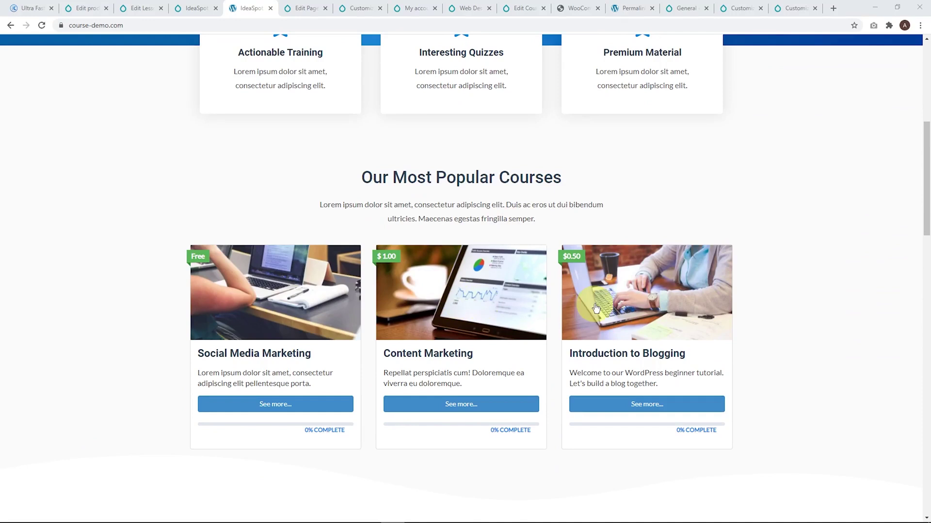
pyautogui.click(653, 303)
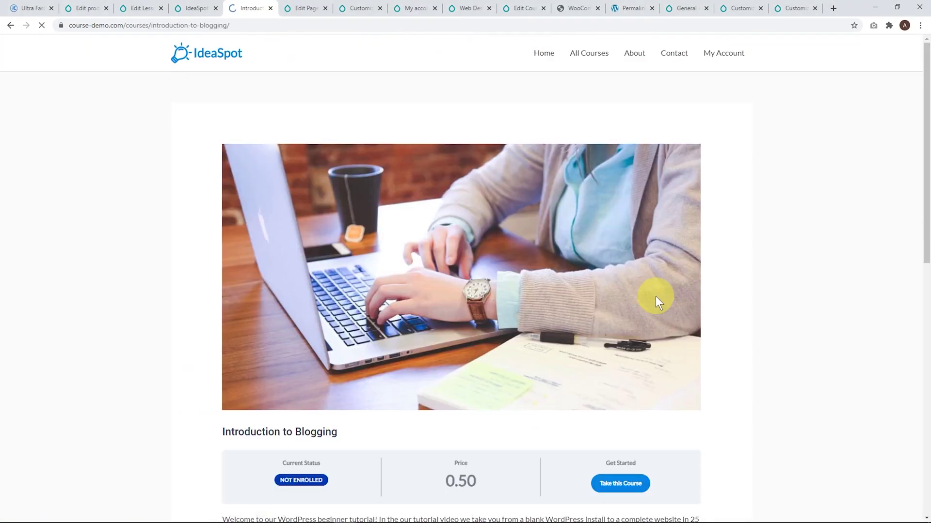